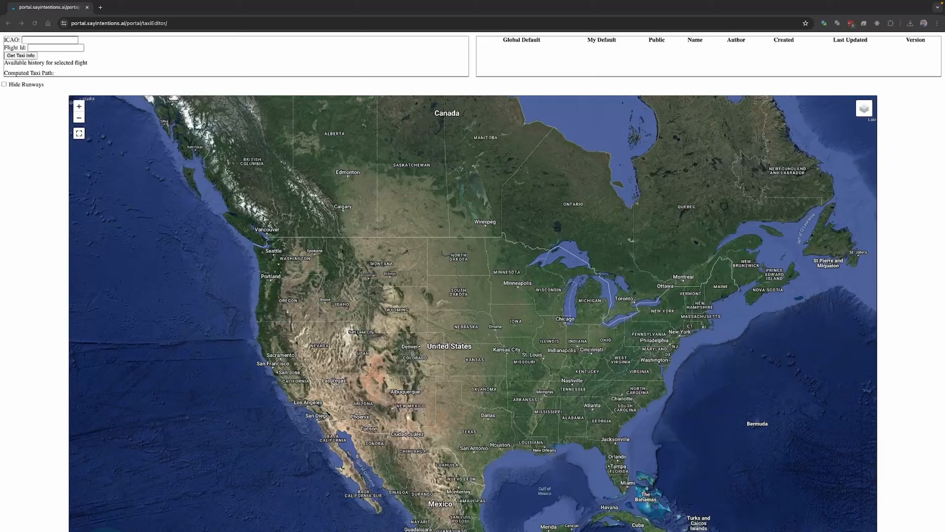
# Load the taxi data for airport KRYY.
pyautogui.click(31, 40)
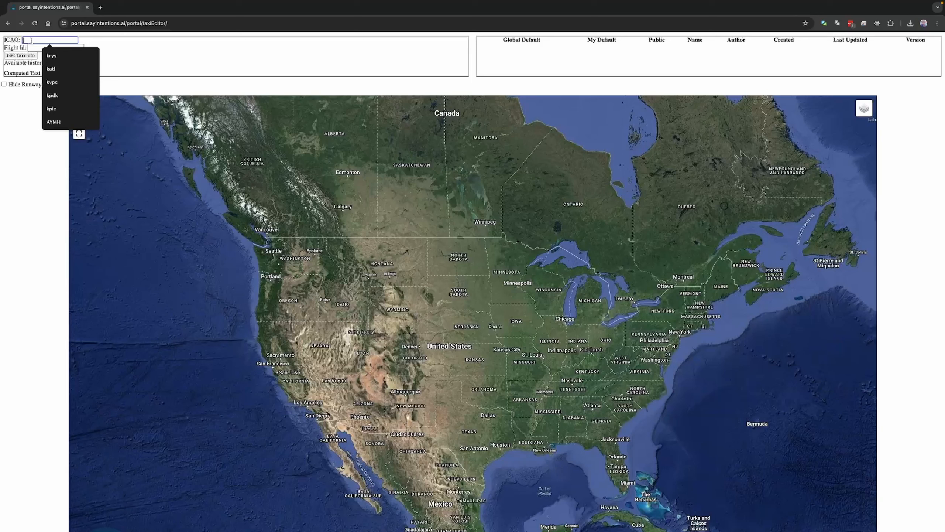
pyautogui.write('kryy')
pyautogui.press('Return')
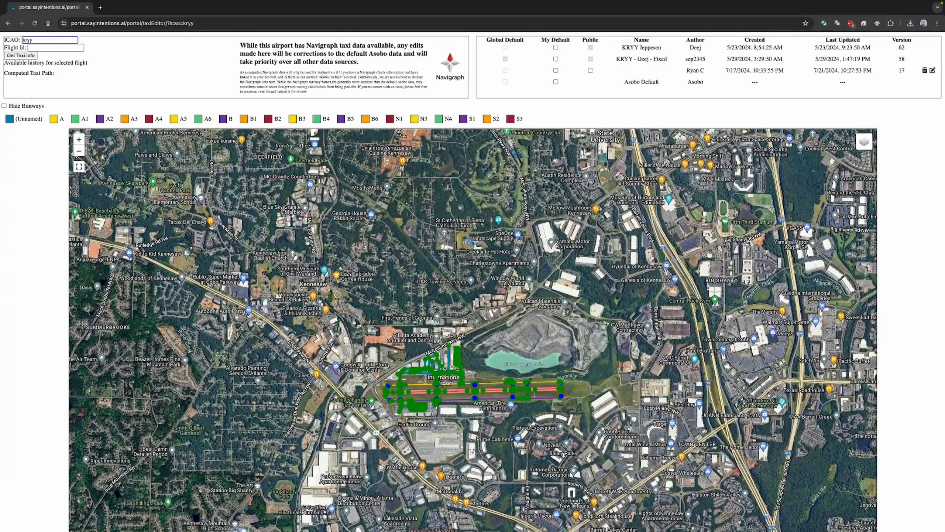
# Load the taxi data for airport KPUJ and select its Asobo Default version.
pyautogui.doubleClick(39, 39)
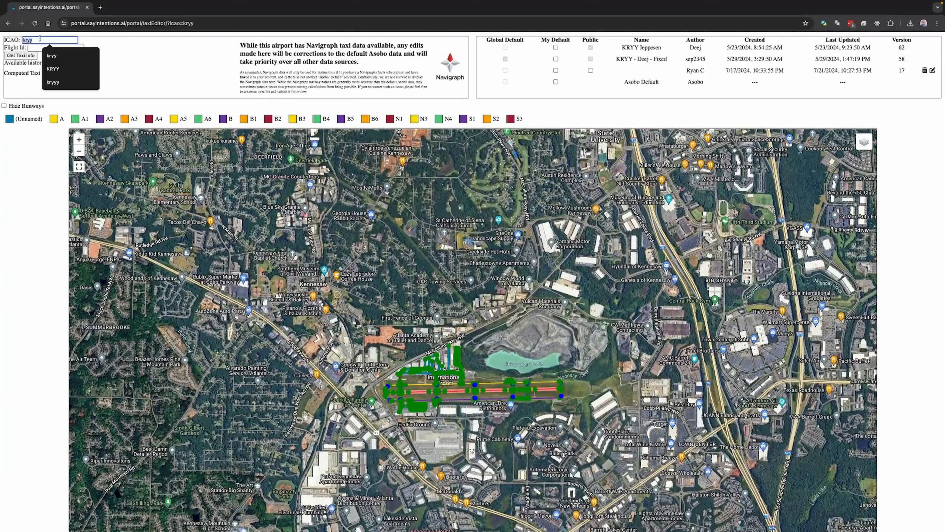
pyautogui.write('kpuj')
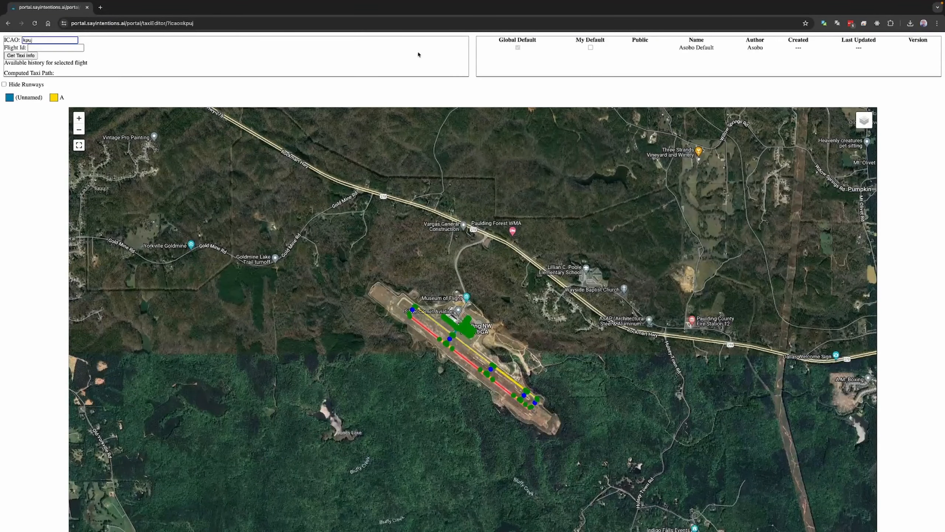
pyautogui.click(720, 52)
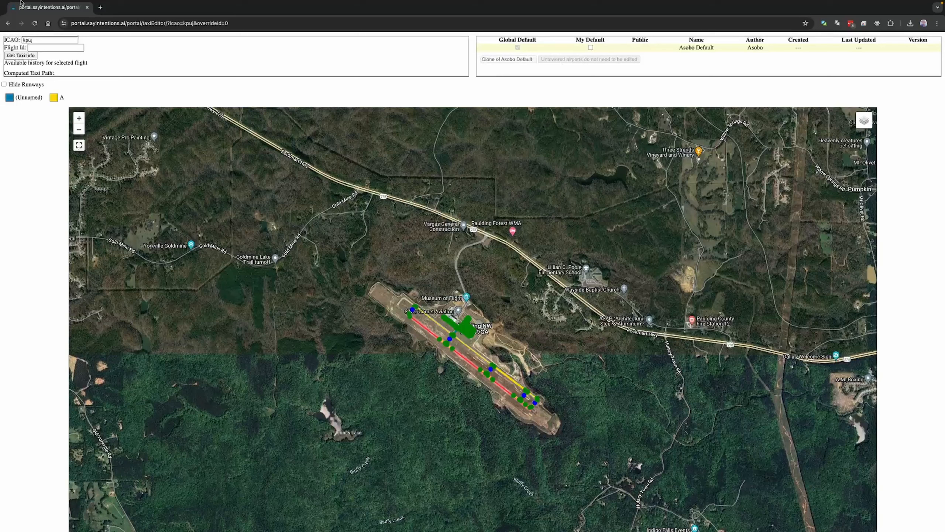
# Load the taxi data for airport KATL.
pyautogui.doubleClick(64, 40)
pyautogui.write('kta')
pyautogui.write('l')
pyautogui.press('Return')
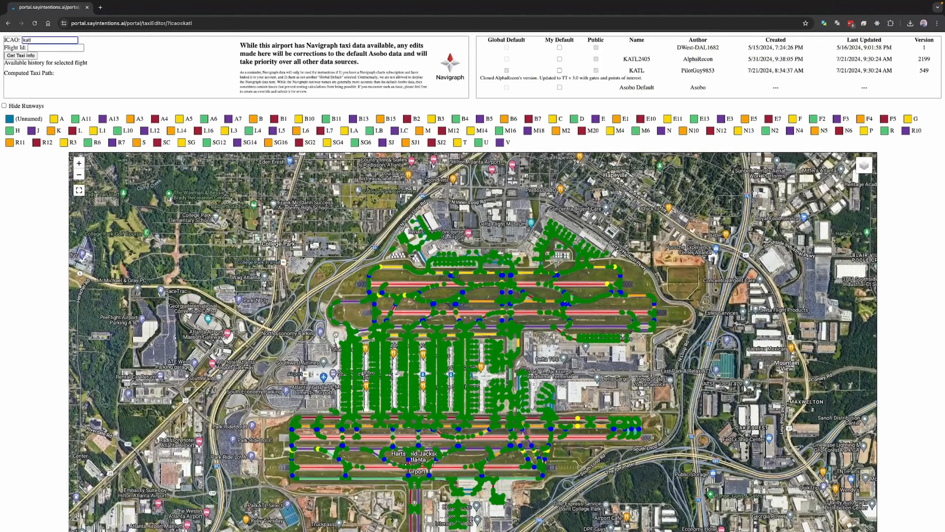
# Examine the taxiways at KATL's western edge and display the KATL version by PilotGuy9853 for comparison.
pyautogui.moveTo(314, 375); pyautogui.dragTo(316, 369)
pyautogui.scroll(5, 310, 391)
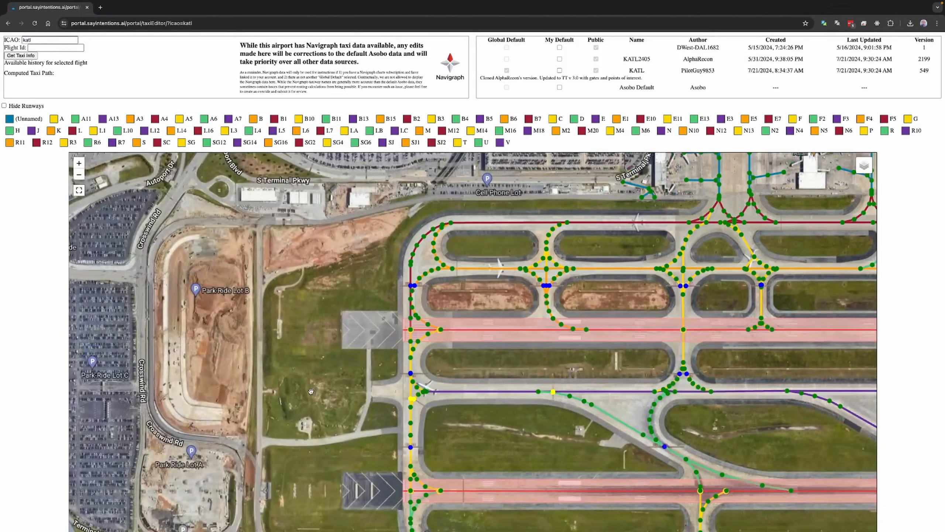
pyautogui.moveTo(326, 374); pyautogui.dragTo(316, 437)
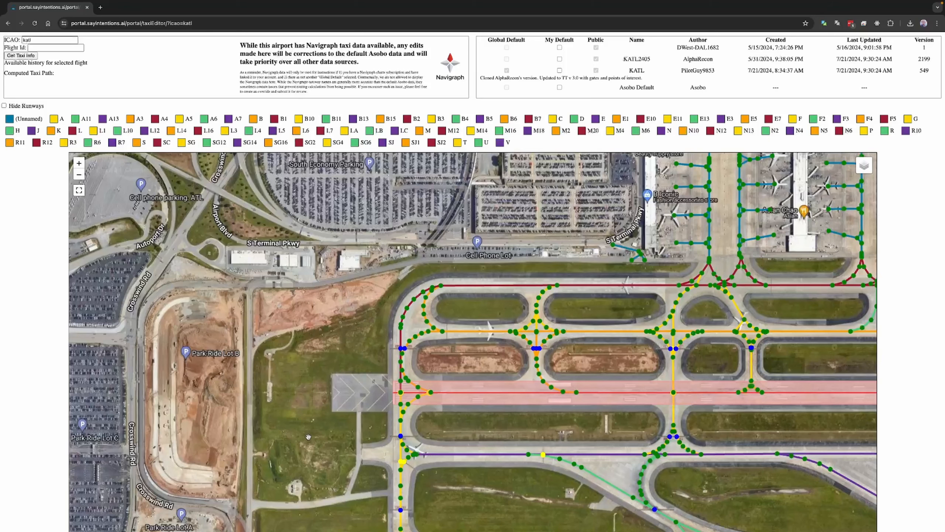
pyautogui.moveTo(308, 437); pyautogui.dragTo(310, 409)
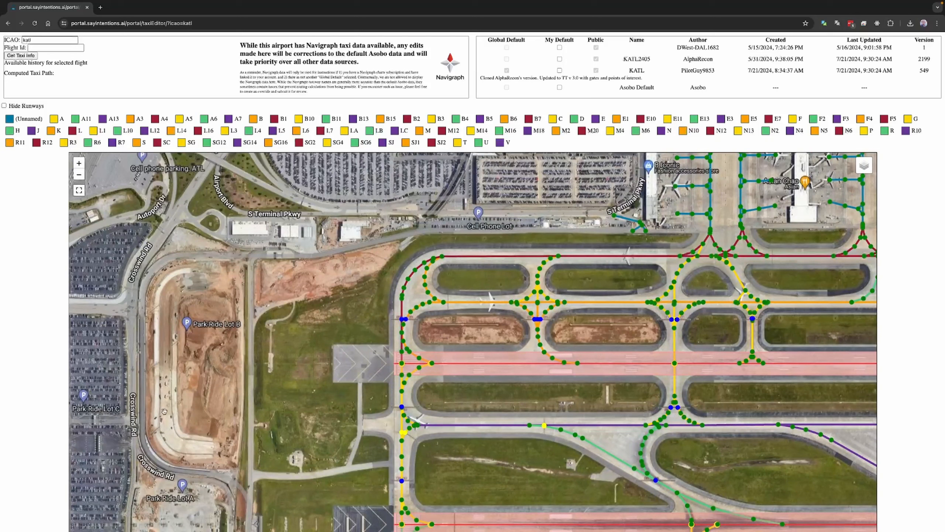
pyautogui.click(616, 78)
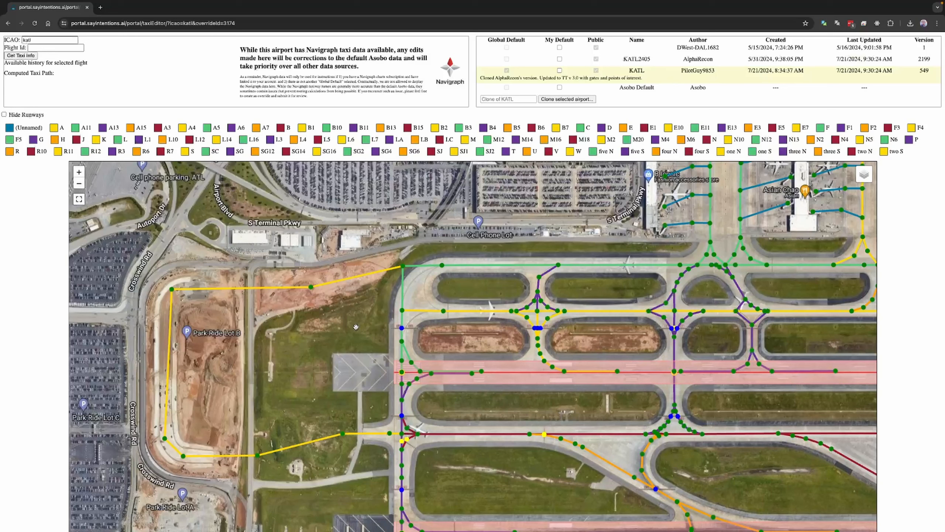
# Reload the taxi data for airport KRYY.
pyautogui.doubleClick(62, 39)
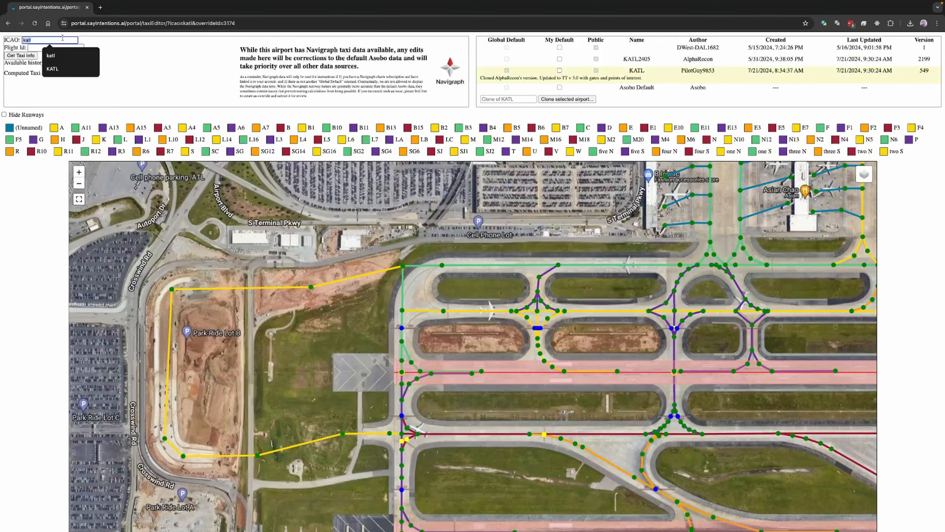
pyautogui.write('kryy')
pyautogui.press('Return')
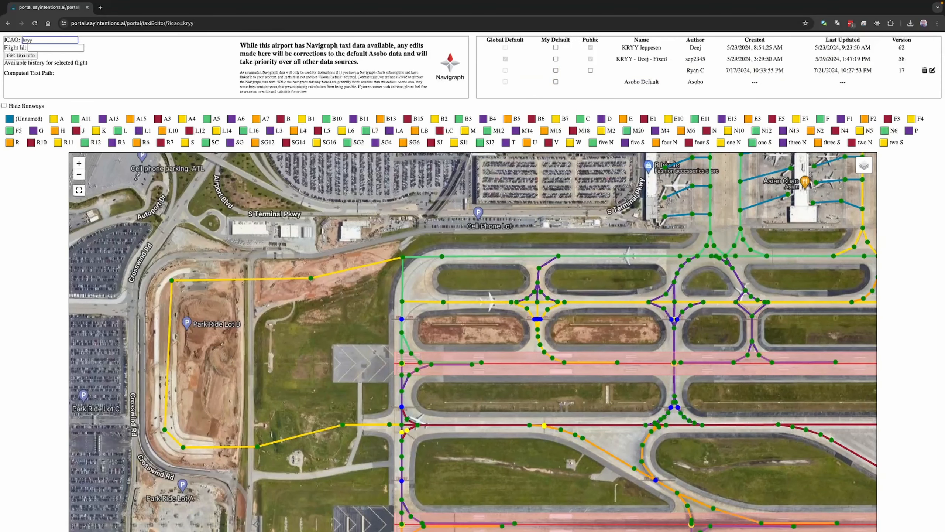
# Try to load airport code KDPK and select its Asobo Default version.
pyautogui.doubleClick(42, 39)
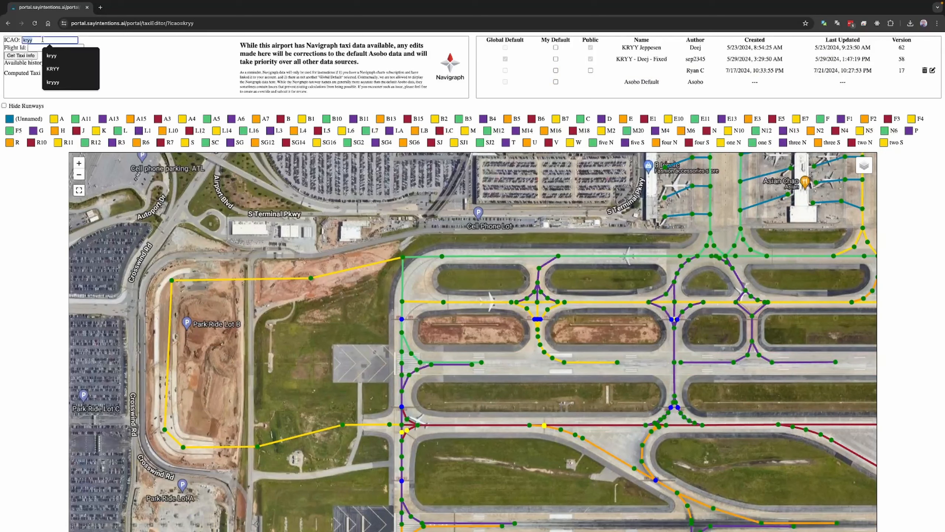
pyautogui.write('kdpk')
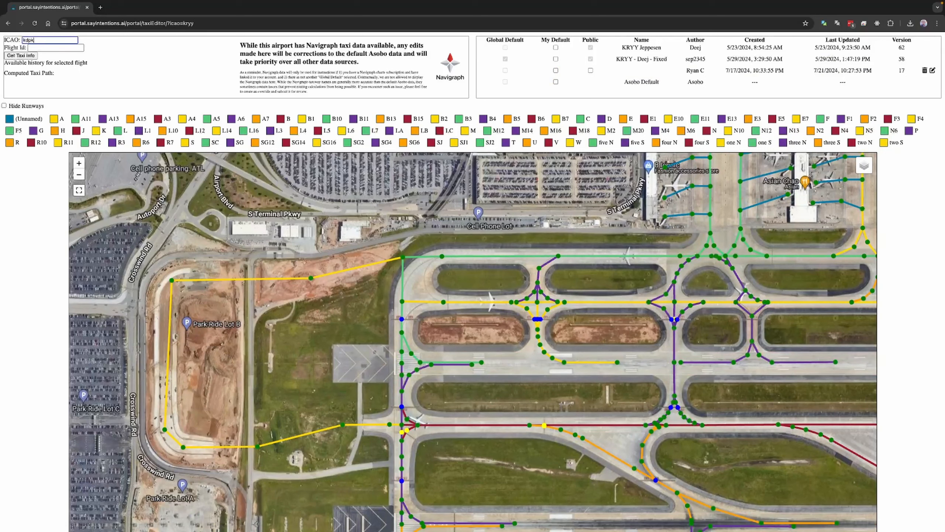
pyautogui.press('Return')
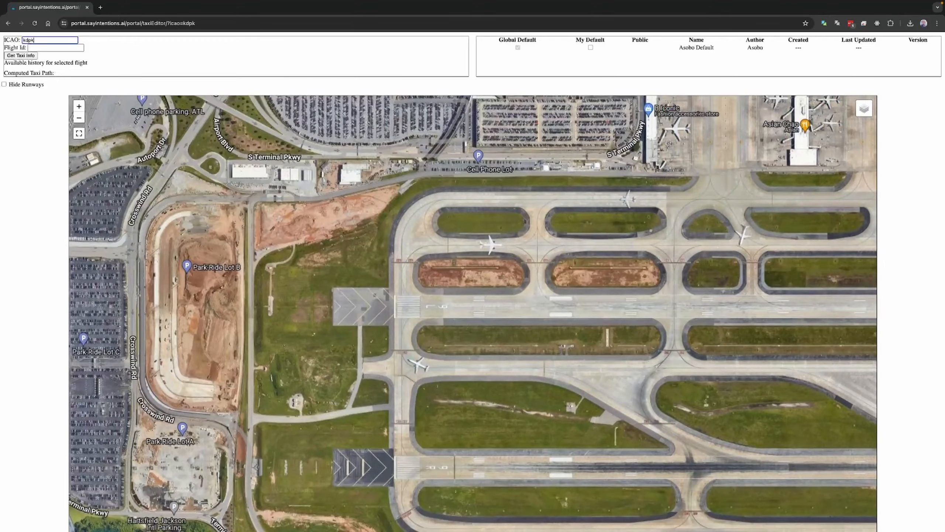
pyautogui.scroll(-5, 322, 272)
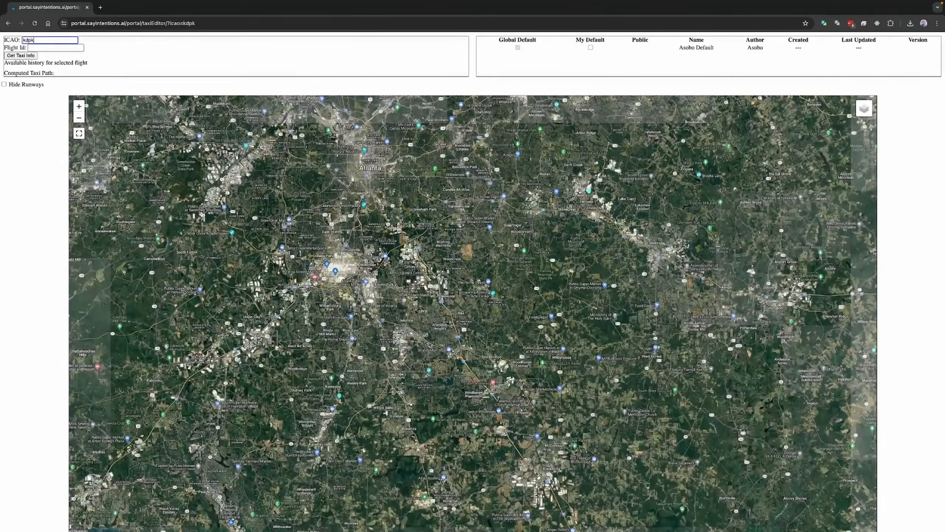
pyautogui.click(747, 52)
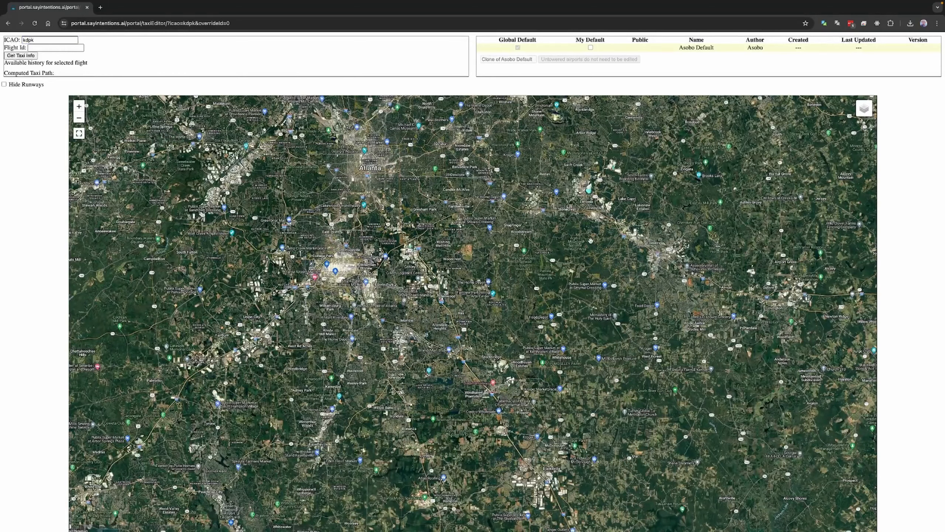
# Load the taxi data for airport KPDK.
pyautogui.doubleClick(49, 40)
pyautogui.write('kpdk')
pyautogui.press('Return')
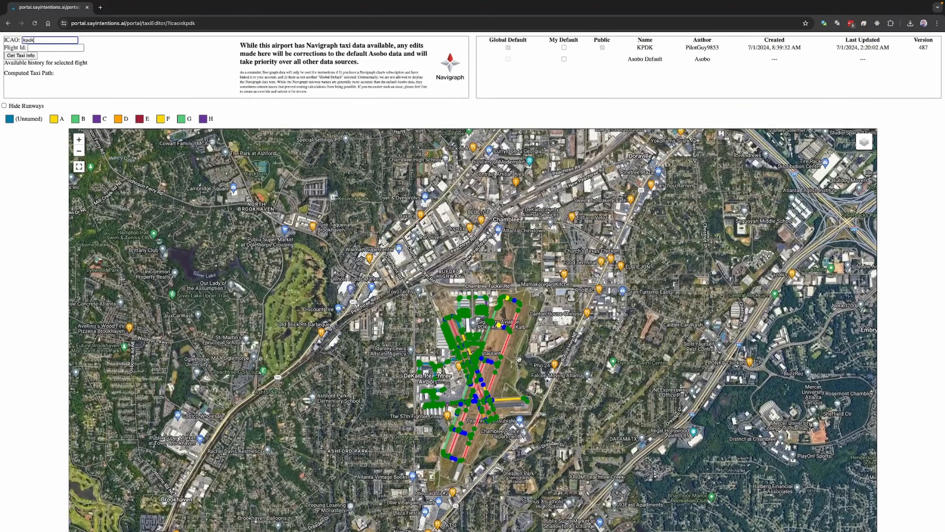
pyautogui.scroll(2, 500, 346)
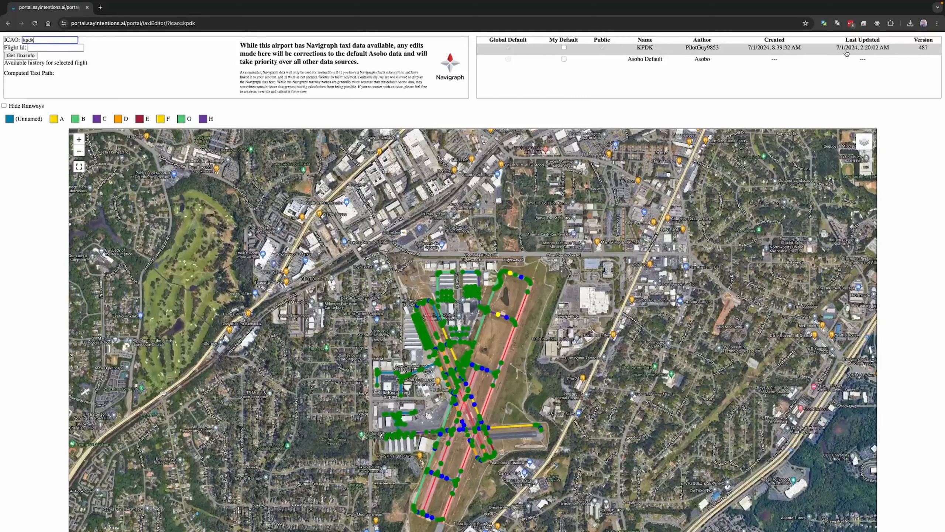
# Clone KPDK's Asobo Default version, naming the copy with the author's first name followed by "Clone".
pyautogui.click(656, 59)
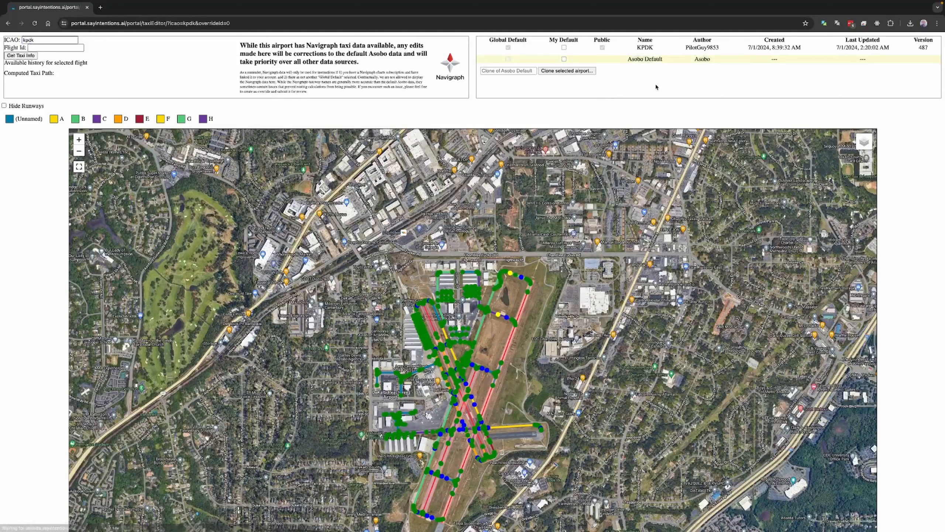
pyautogui.click(495, 71)
pyautogui.write("Ryan's Clone")
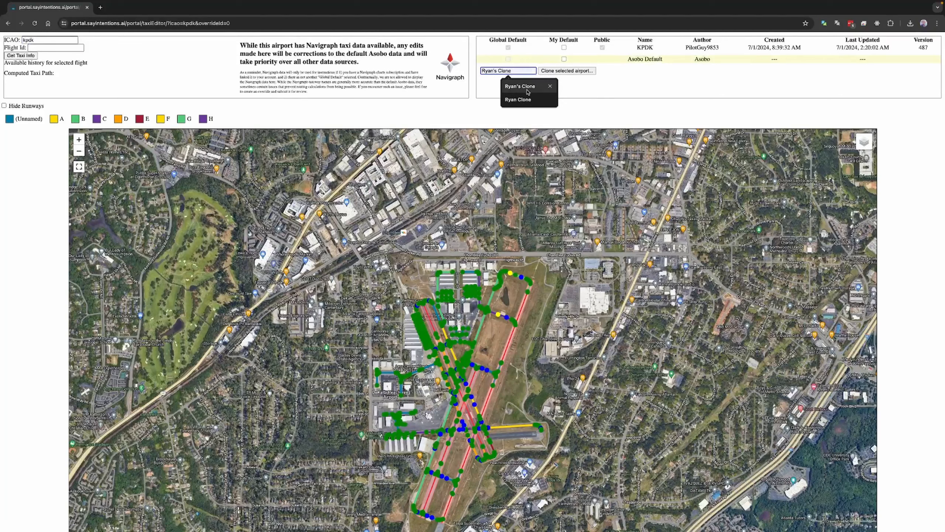
pyautogui.click(521, 99)
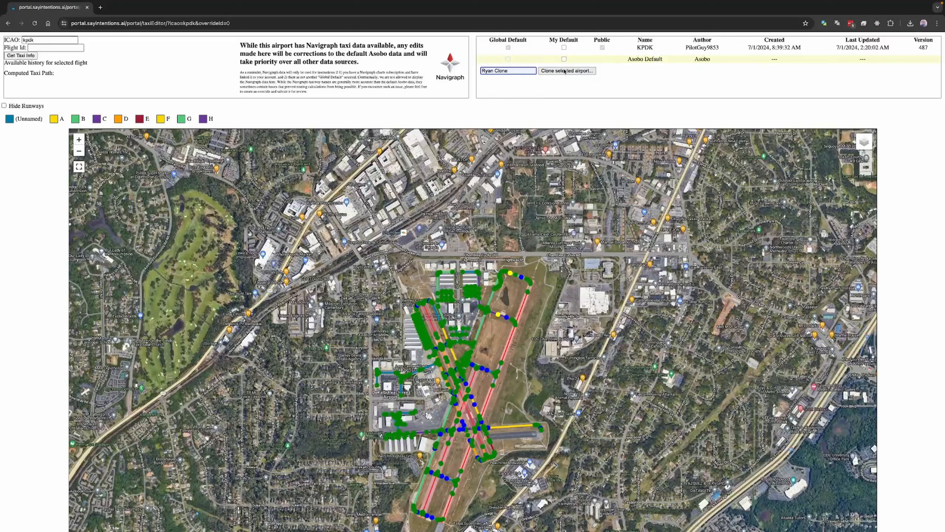
pyautogui.click(563, 71)
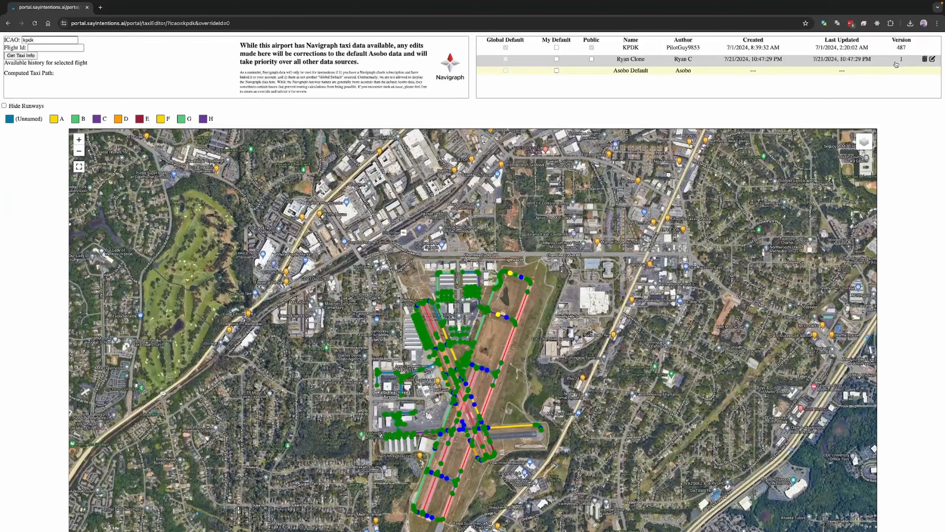
# Add the description "This is a clone that we are using for a demo" to the new clone and save it.
pyautogui.click(932, 60)
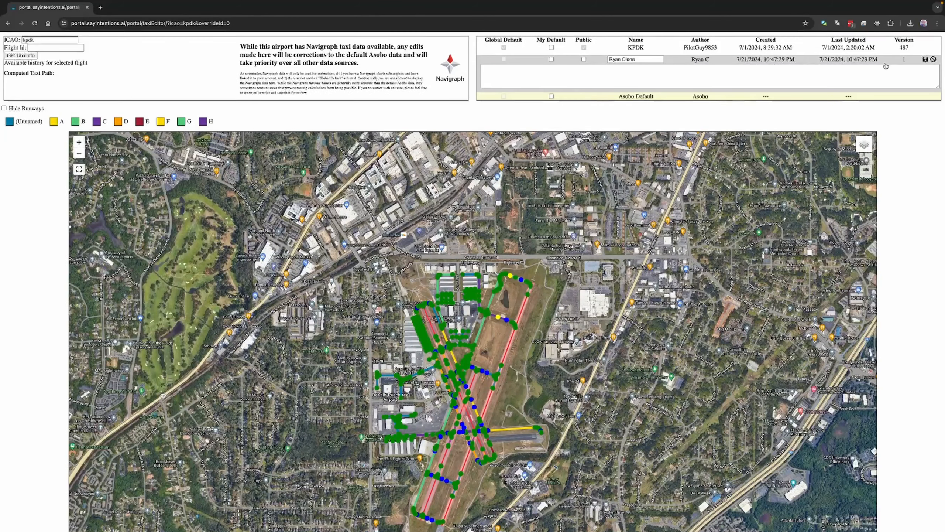
pyautogui.click(641, 73)
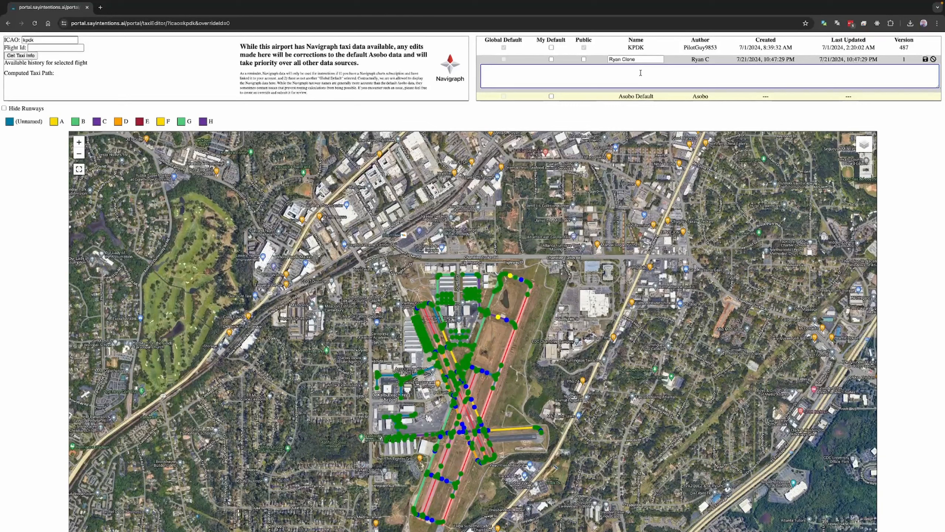
pyautogui.write('This is a colne')
pyautogui.press('BackSpace')
pyautogui.press('BackSpace')
pyautogui.press('BackSpace')
pyautogui.press('BackSpace')
pyautogui.press('BackSpace')
pyautogui.write('lone that we are using fo a')
pyautogui.press('BackSpace')
pyautogui.write('a demo')
pyautogui.click(926, 60)
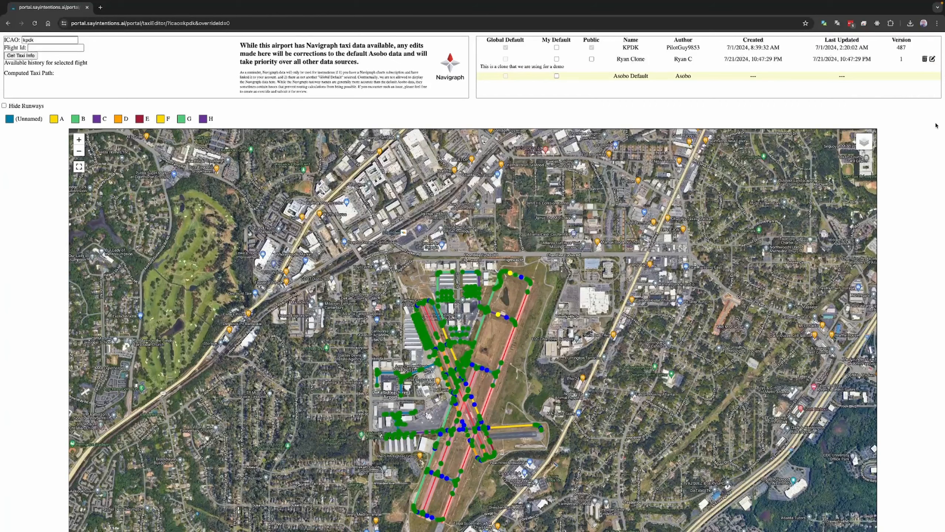
# Rename the clone by appending "2" to its name and save the change.
pyautogui.click(932, 59)
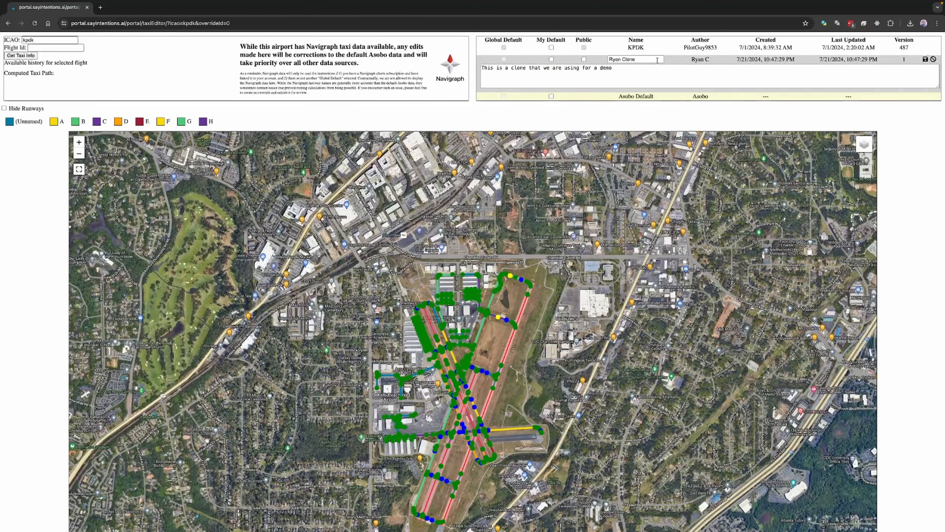
pyautogui.click(639, 60)
pyautogui.write('2')
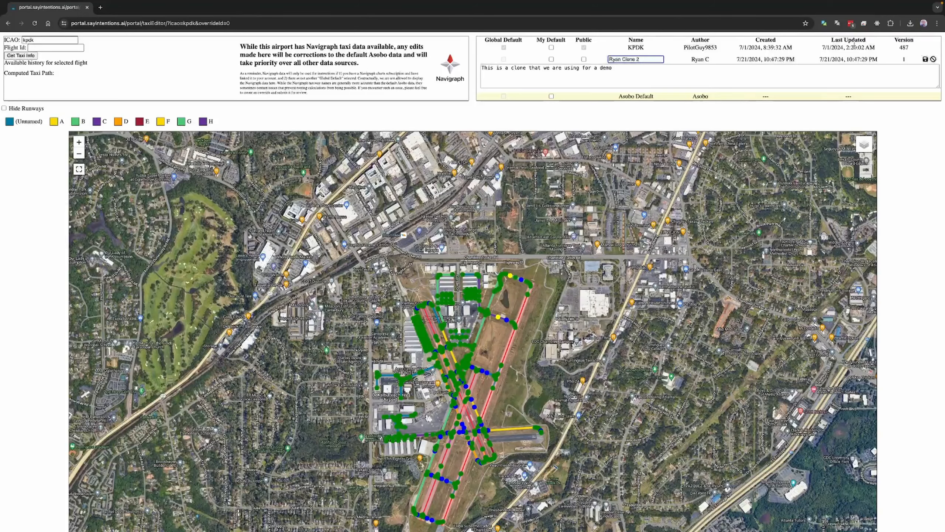
pyautogui.click(925, 59)
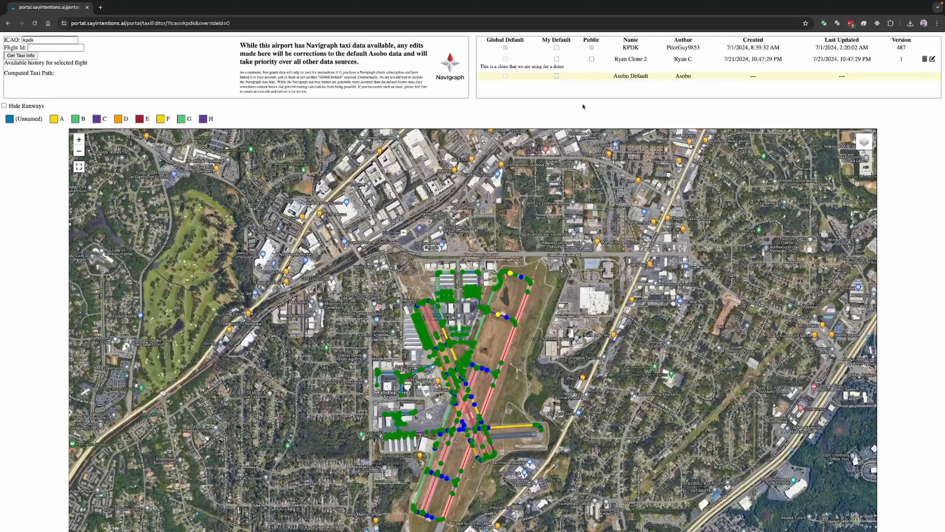
# Try the clone and the KPDK version as personal default, and clear the choice again.
pyautogui.click(557, 59)
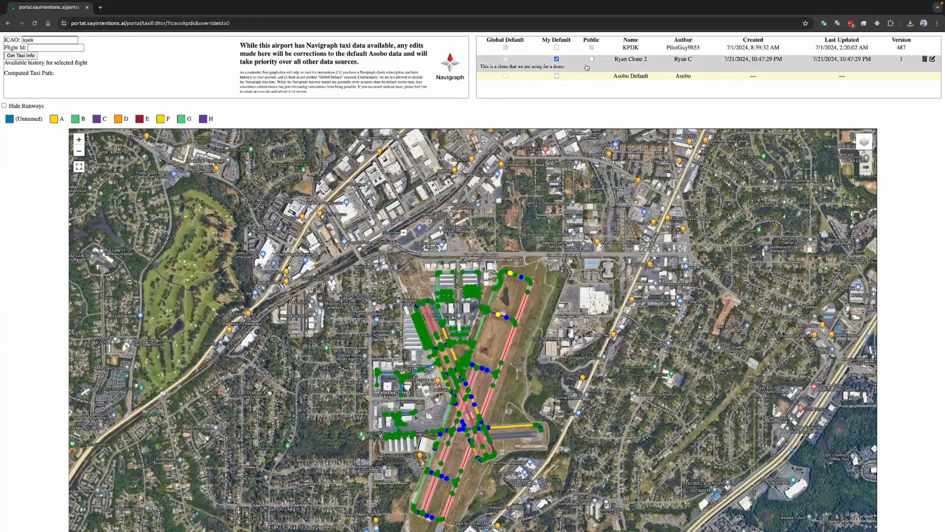
pyautogui.click(557, 48)
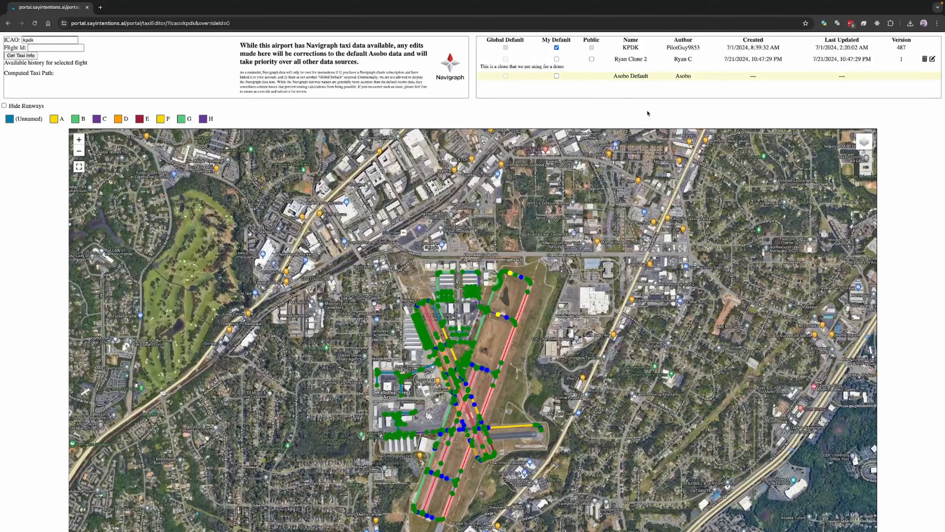
pyautogui.click(557, 48)
# Mark the clone as public and remove its public status again.
pyautogui.click(592, 59)
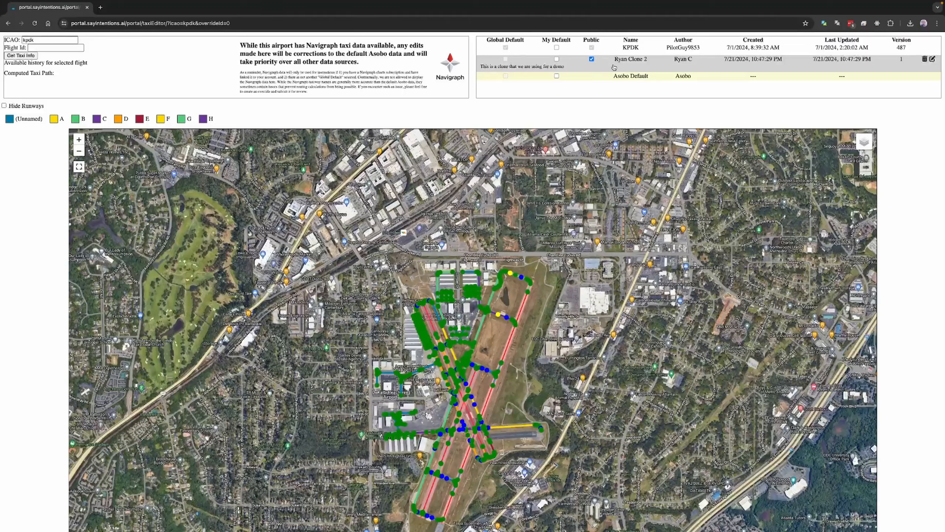
pyautogui.click(591, 59)
# Display the clone in the editor with smaller taxiway points and thicker taxiway lines.
pyautogui.click(669, 64)
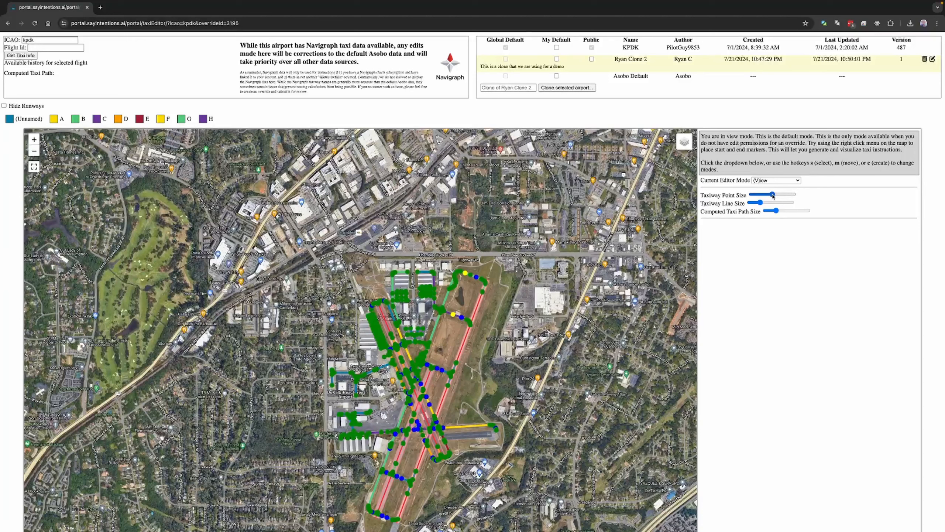
pyautogui.moveTo(773, 196)
pyautogui.mouseDown()
pyautogui.moveTo(784, 196)
pyautogui.moveTo(763, 197)
pyautogui.moveTo(793, 197)
pyautogui.moveTo(759, 197)
pyautogui.mouseUp()
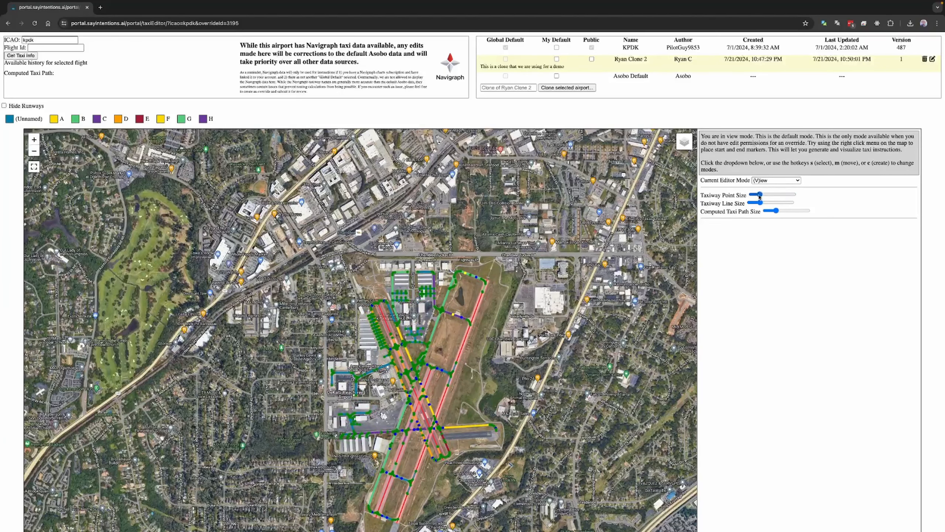
pyautogui.moveTo(760, 203)
pyautogui.mouseDown()
pyautogui.moveTo(792, 204)
pyautogui.moveTo(756, 204)
pyautogui.moveTo(775, 204)
pyautogui.mouseUp()
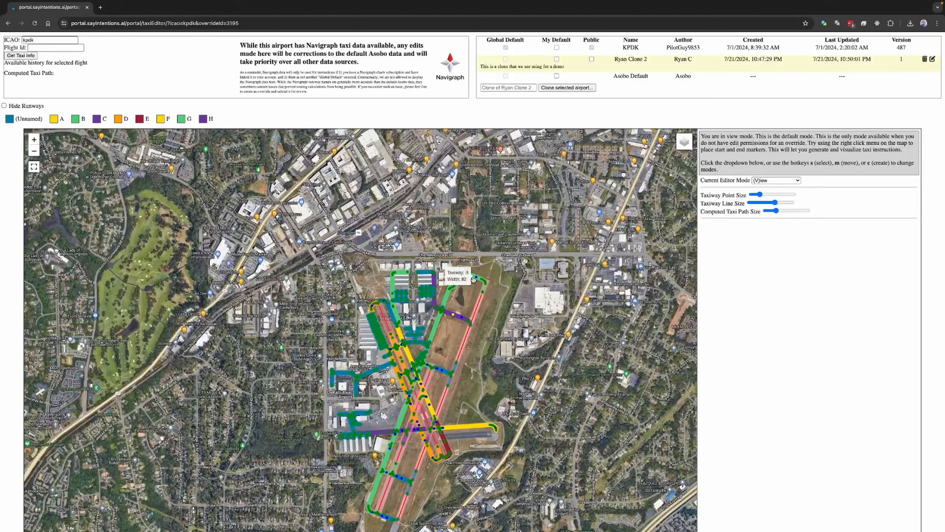
# Generate a taxi path from the northern hangars to the north end of runway 03R/21L and thicken the computed path line.
pyautogui.scroll(3, 413, 268)
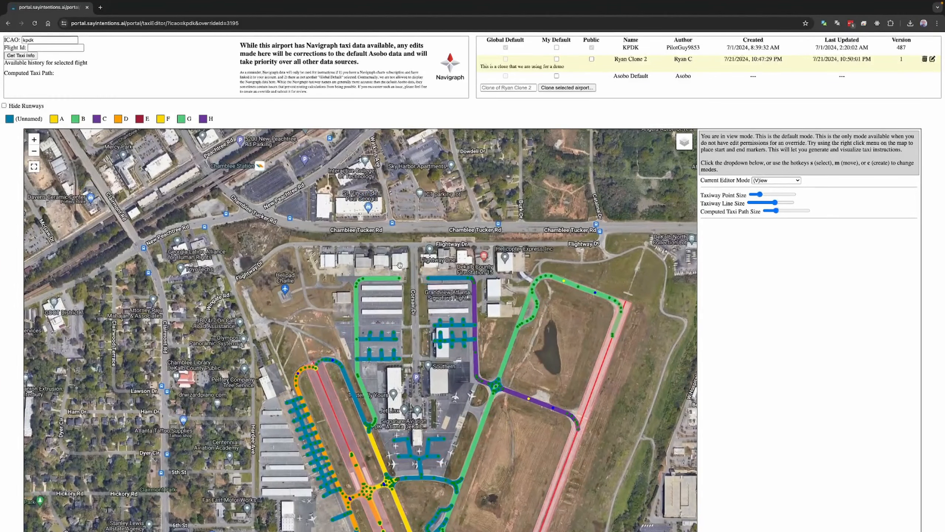
pyautogui.rightClick(399, 265)
pyautogui.click(419, 278)
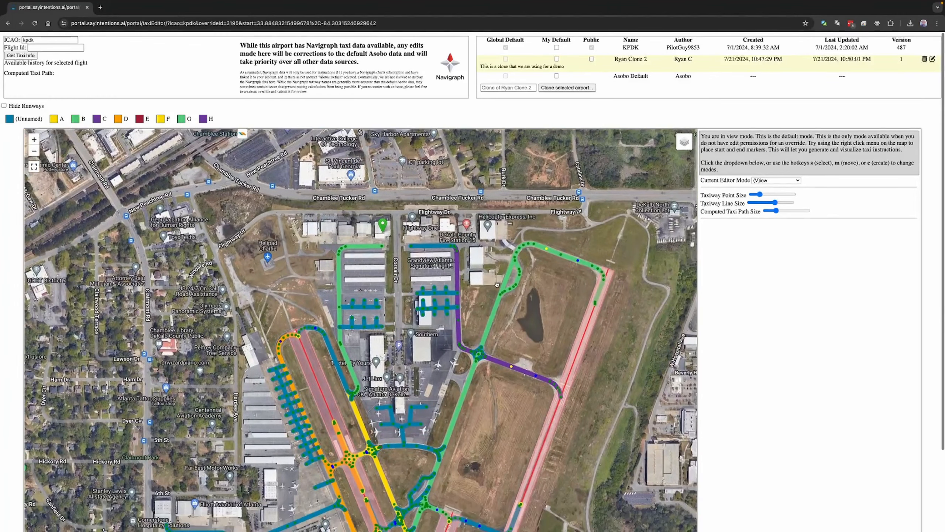
pyautogui.rightClick(606, 253)
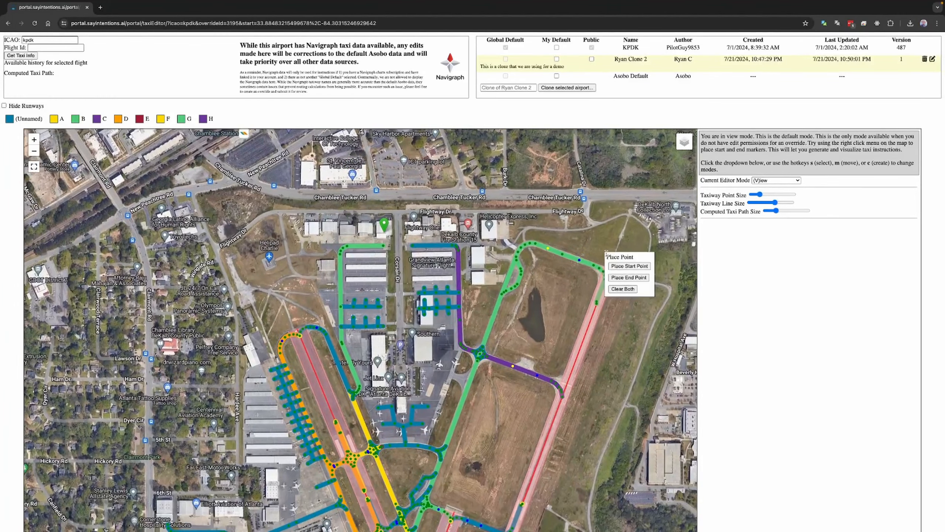
pyautogui.click(628, 277)
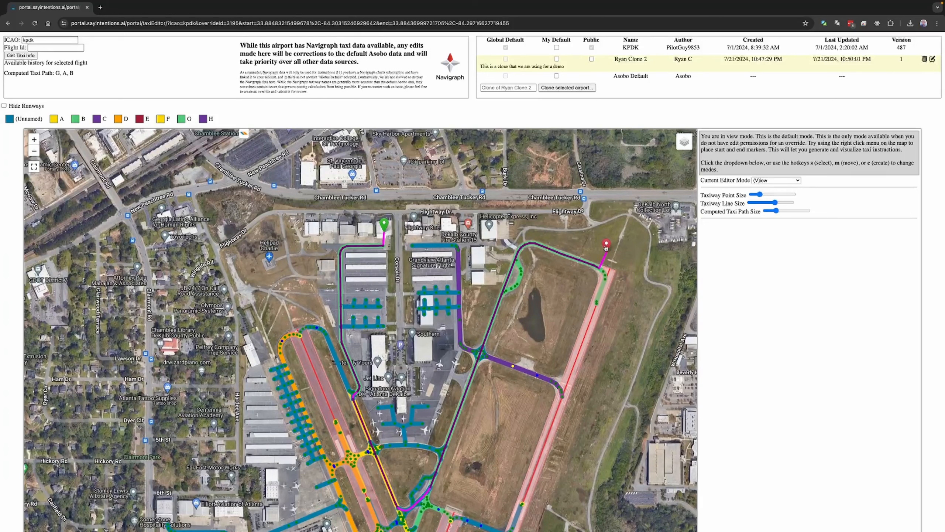
pyautogui.moveTo(776, 211); pyautogui.dragTo(795, 218)
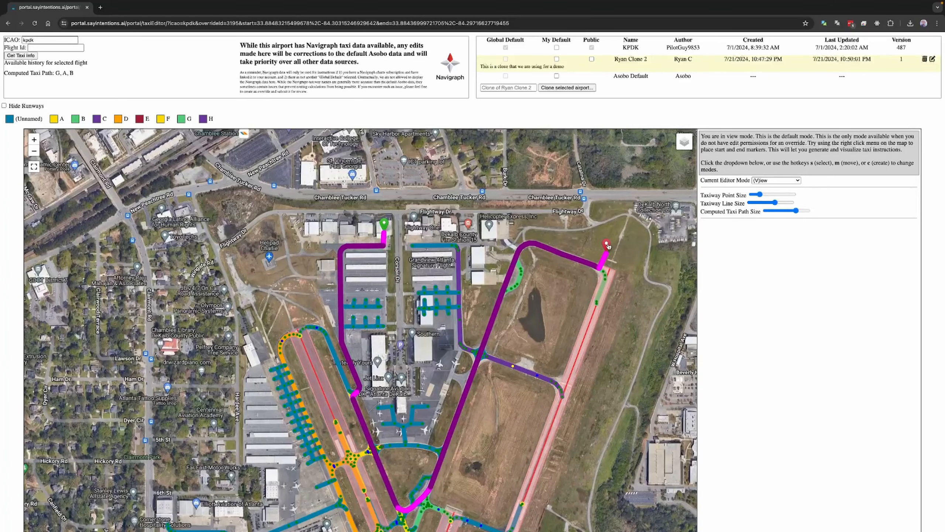
# Move the path's end marker onto taxiway H, and clear both the start and end markers.
pyautogui.moveTo(606, 245)
pyautogui.mouseDown()
pyautogui.moveTo(580, 312)
pyautogui.moveTo(535, 358)
pyautogui.mouseUp()
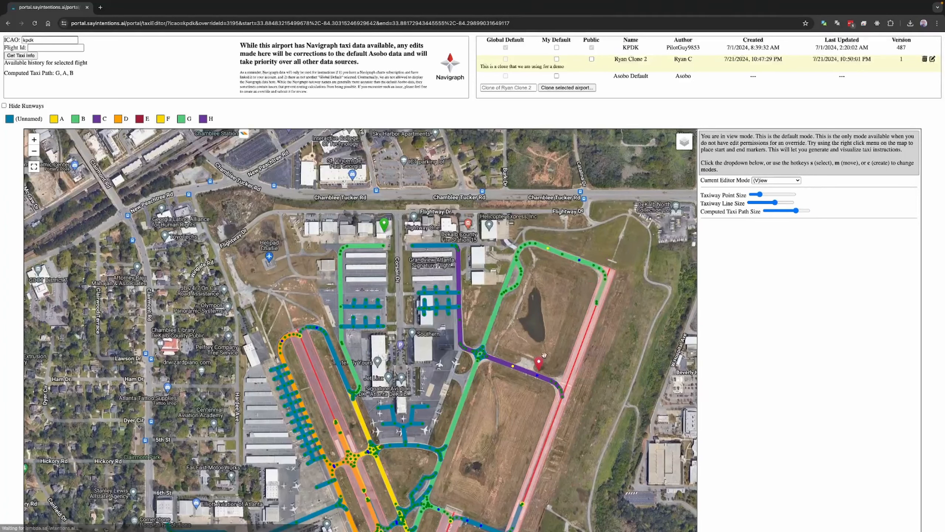
pyautogui.rightClick(538, 308)
pyautogui.rightClick(555, 332)
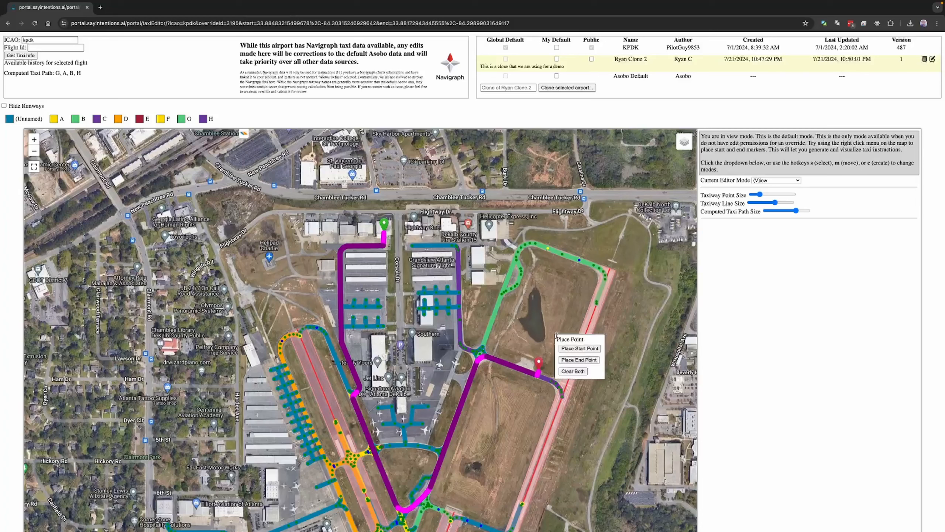
pyautogui.click(576, 370)
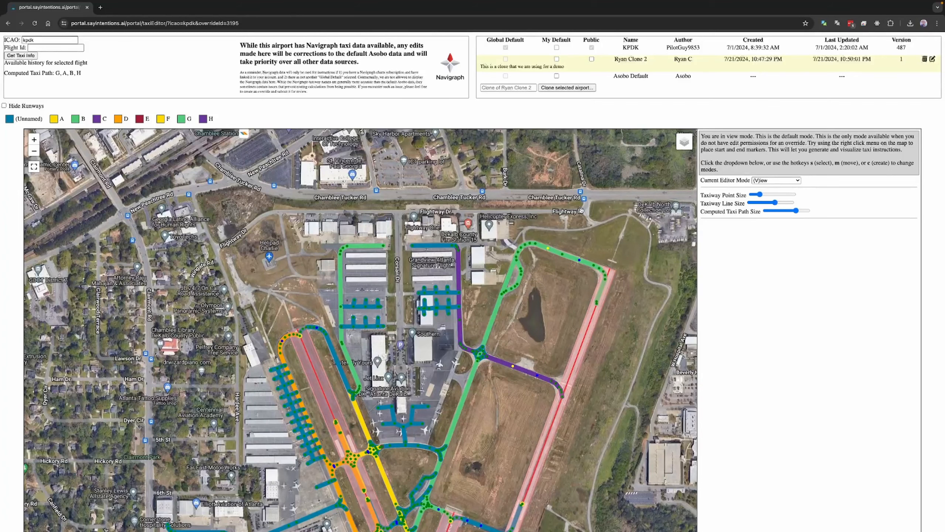
# Change the base map to Street Map and view the whole airport on it.
pyautogui.moveTo(581, 211); pyautogui.dragTo(598, 185)
pyautogui.moveTo(681, 147)
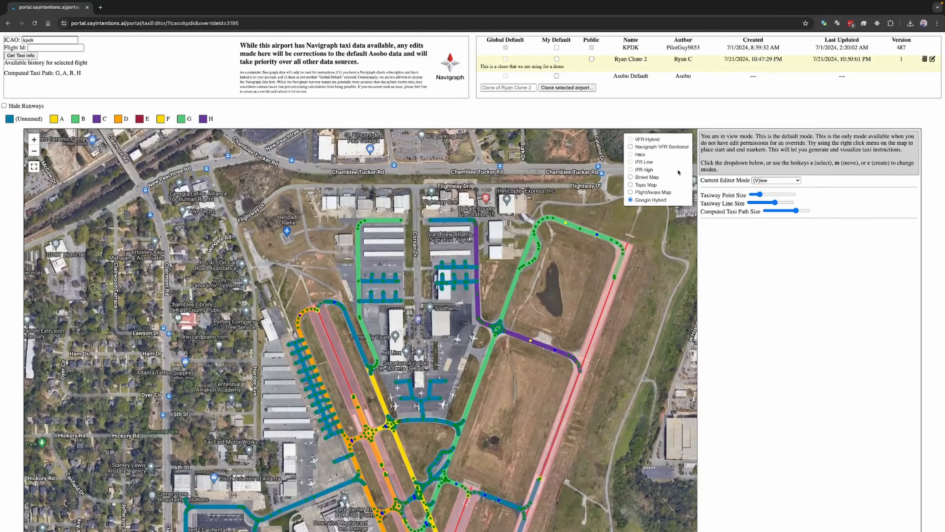
pyautogui.click(634, 178)
pyautogui.moveTo(448, 370); pyautogui.dragTo(455, 292)
pyautogui.scroll(-3, 456, 292)
# Try the Navigraph VFR Sectional and VFR Hybrid base maps over the wider Atlanta area.
pyautogui.moveTo(690, 147)
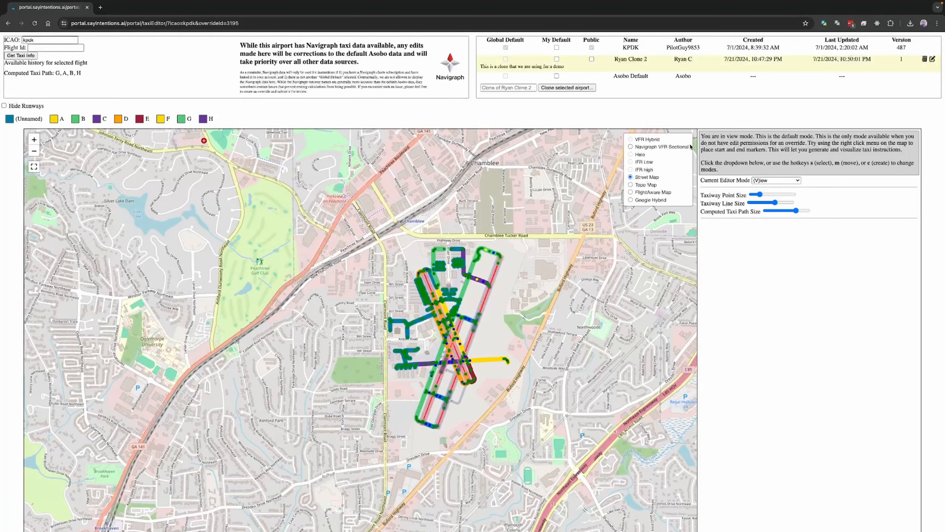
pyautogui.scroll(-5, 527, 282)
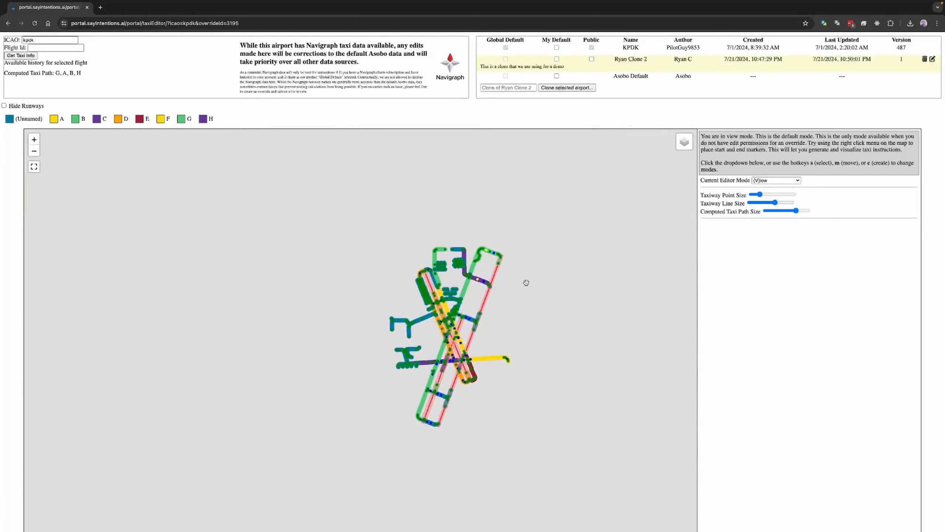
pyautogui.scroll(-2, 500, 361)
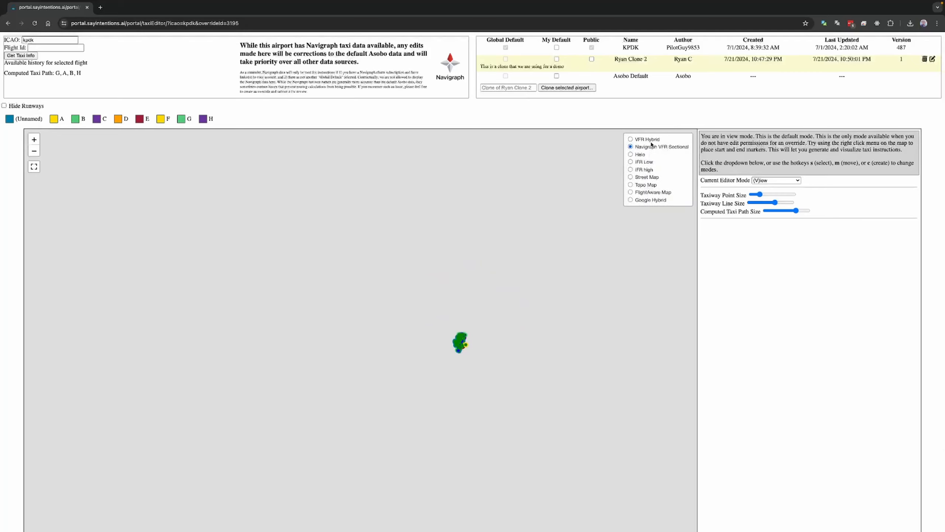
pyautogui.scroll(-1, 535, 322)
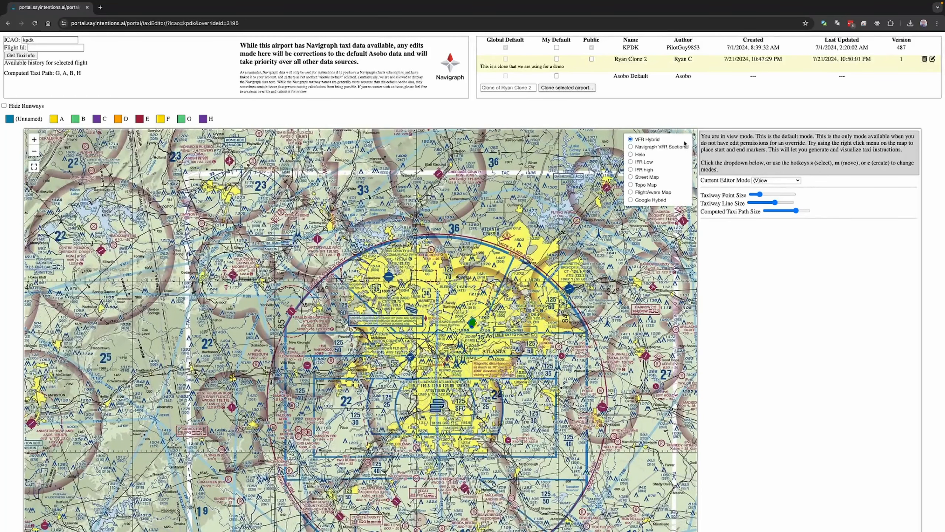
# Set the base map to Google Hybrid and bring the northern part of the airport back into view.
pyautogui.click(643, 200)
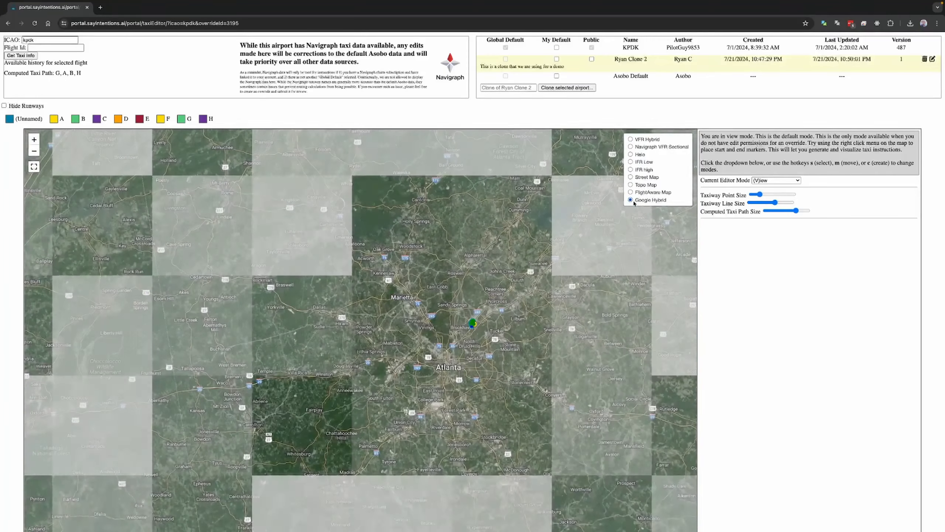
pyautogui.scroll(1, 473, 327)
pyautogui.scroll(5, 472, 326)
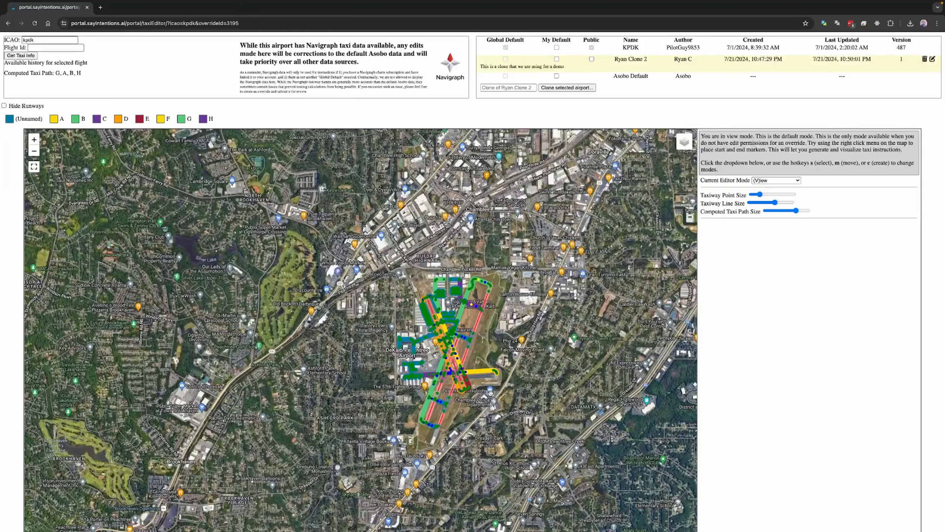
pyautogui.scroll(3, 491, 394)
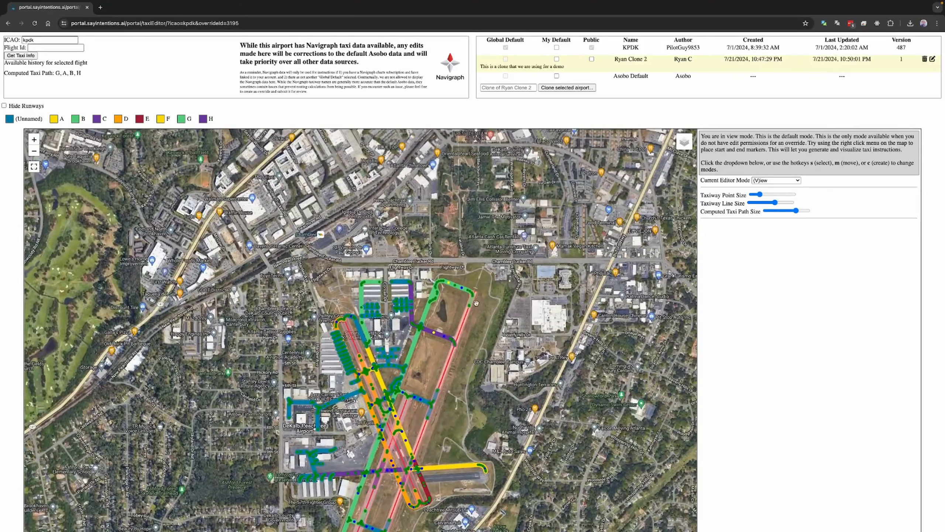
pyautogui.scroll(3, 481, 373)
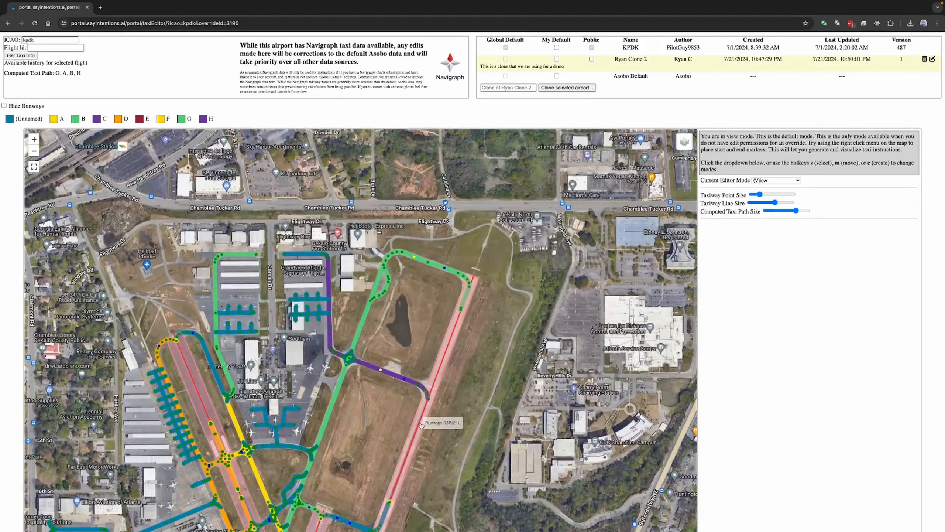
# Examine the northern end of runway 03R/21L, its taxiway connections and the nearby hangar taxiways.
pyautogui.scroll(3, 471, 278)
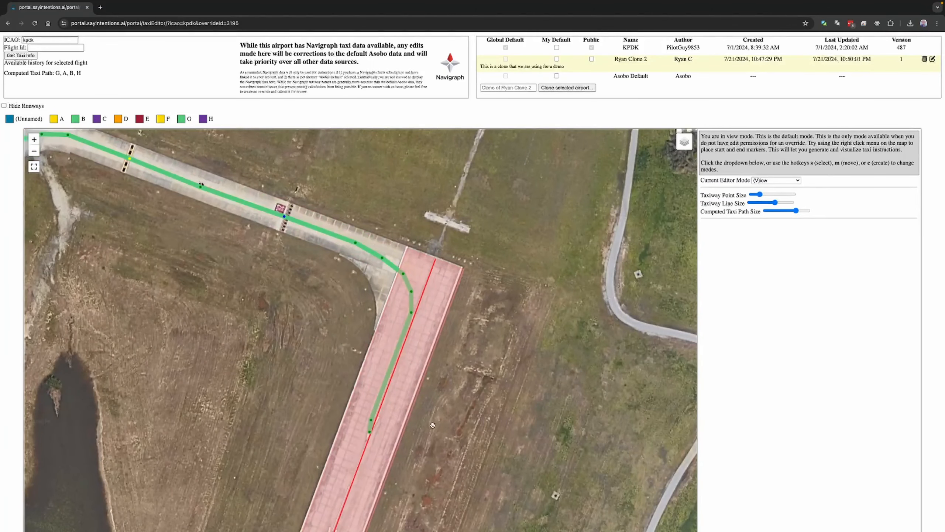
pyautogui.moveTo(434, 426); pyautogui.dragTo(458, 308)
pyautogui.scroll(-2, 423, 390)
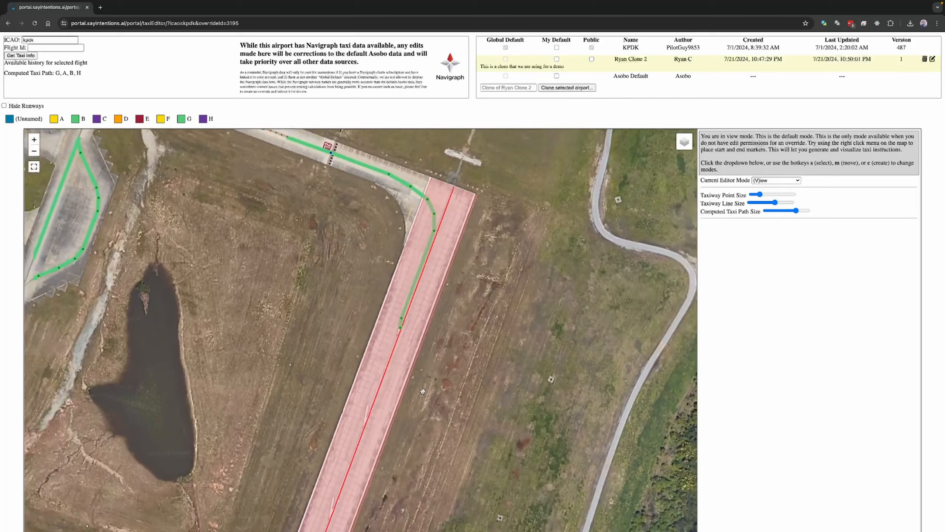
pyautogui.moveTo(422, 415); pyautogui.dragTo(447, 280)
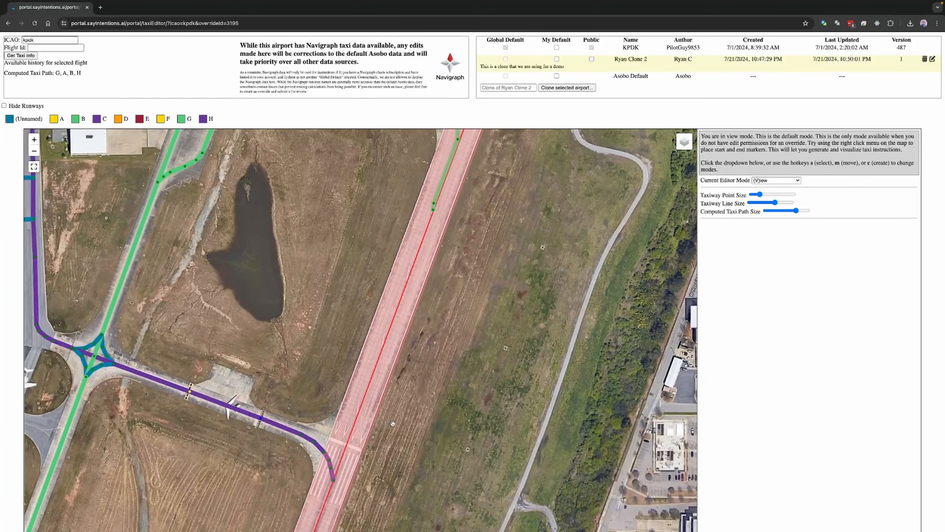
pyautogui.moveTo(483, 171); pyautogui.dragTo(451, 257)
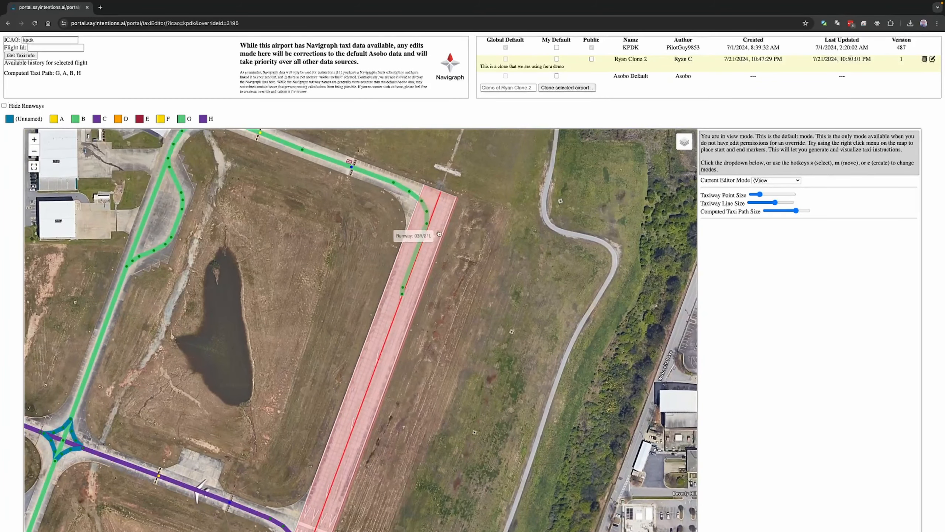
pyautogui.moveTo(430, 321); pyautogui.dragTo(454, 310)
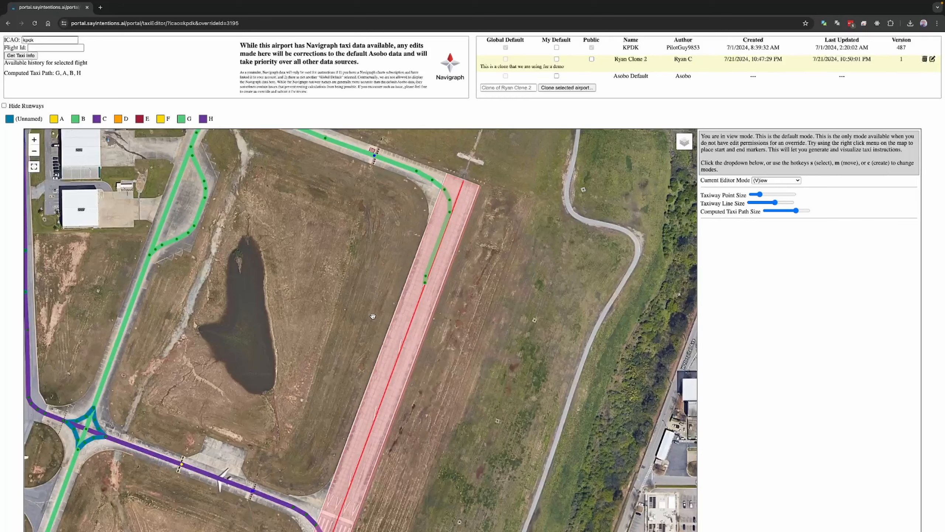
pyautogui.scroll(-3, 363, 304)
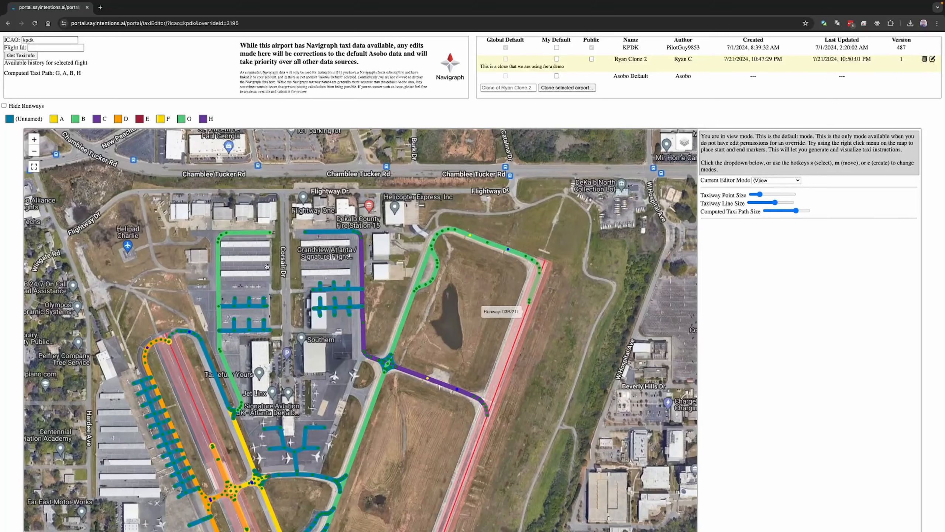
pyautogui.moveTo(276, 277); pyautogui.dragTo(282, 266)
pyautogui.scroll(-1, 283, 266)
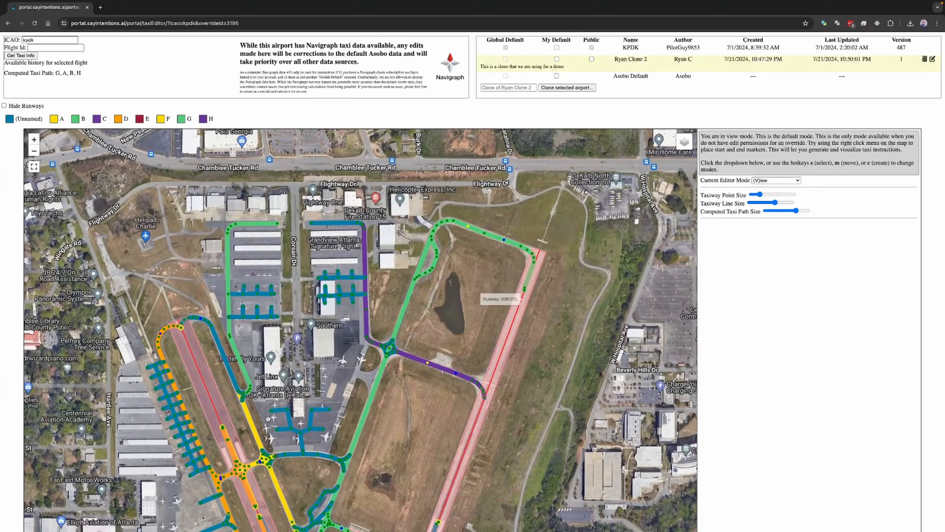
pyautogui.scroll(1, 265, 396)
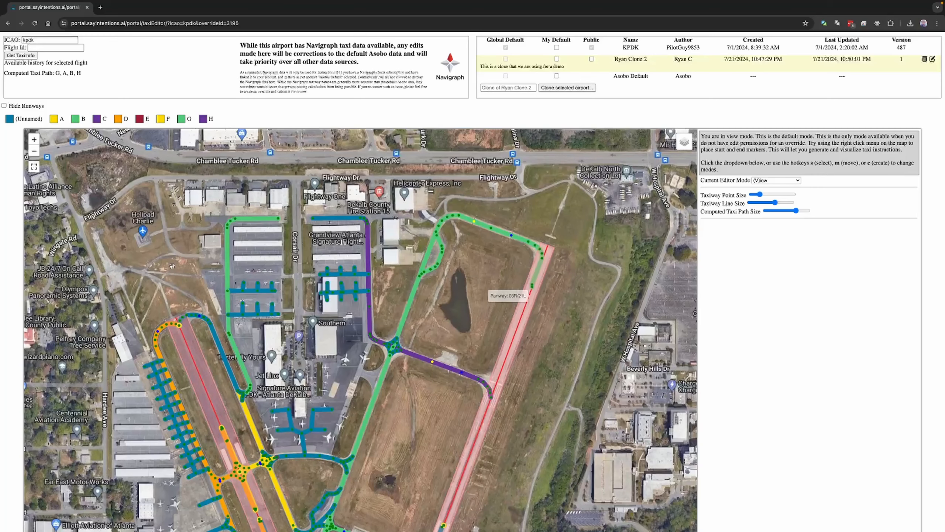
pyautogui.moveTo(172, 266); pyautogui.dragTo(163, 222)
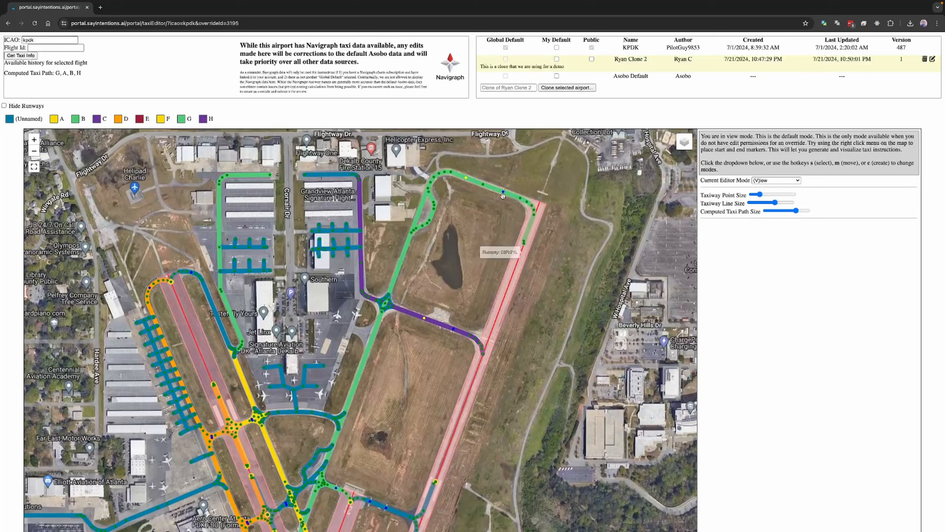
# Inspect the taxiway points at the painted hold-short markings on taxiway B near runway 03R/21L's north end.
pyautogui.scroll(3, 503, 192)
pyautogui.scroll(3, 503, 192)
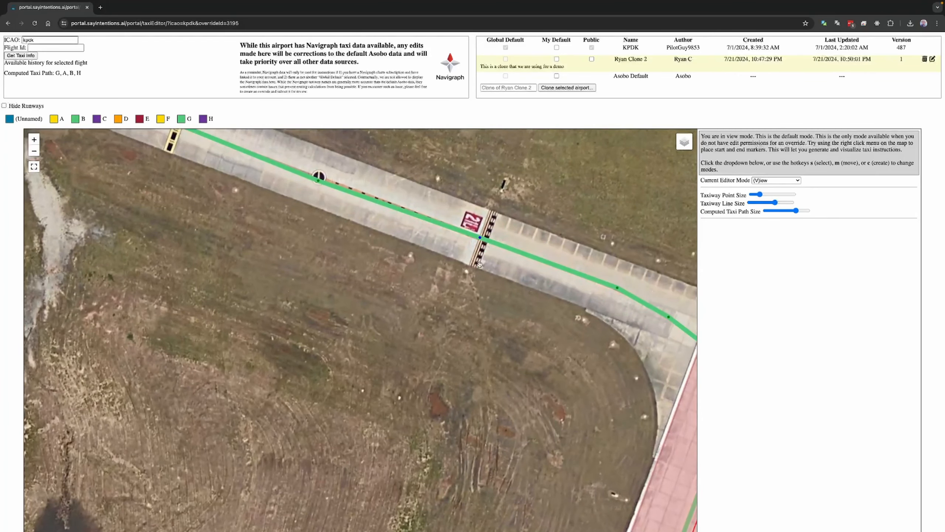
pyautogui.moveTo(301, 270); pyautogui.dragTo(413, 382)
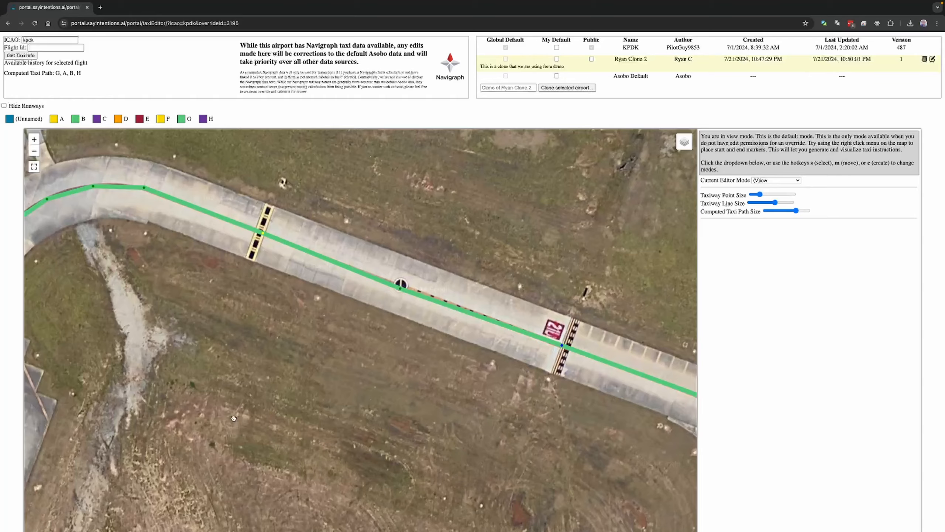
# Examine the yellow-circled point where the taxiways cross the western runway's centerline.
pyautogui.scroll(-5, 290, 394)
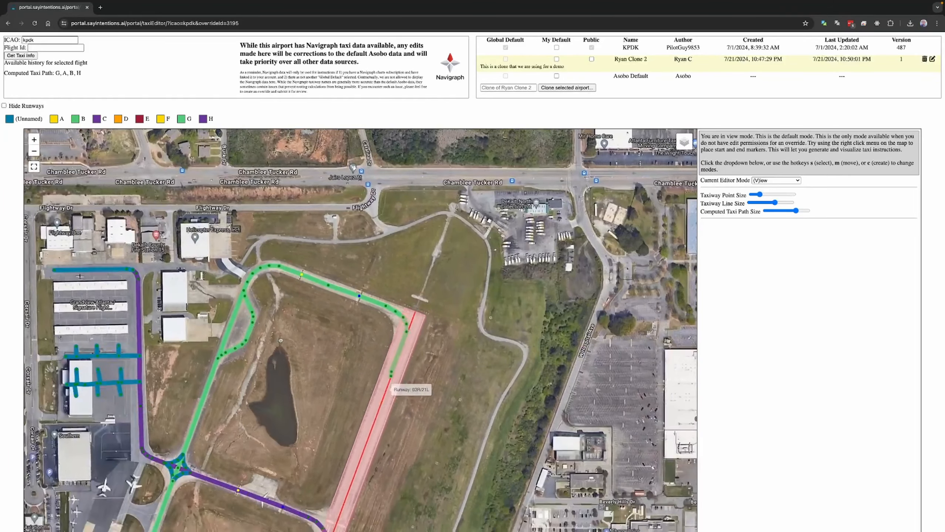
pyautogui.moveTo(252, 438); pyautogui.dragTo(294, 359)
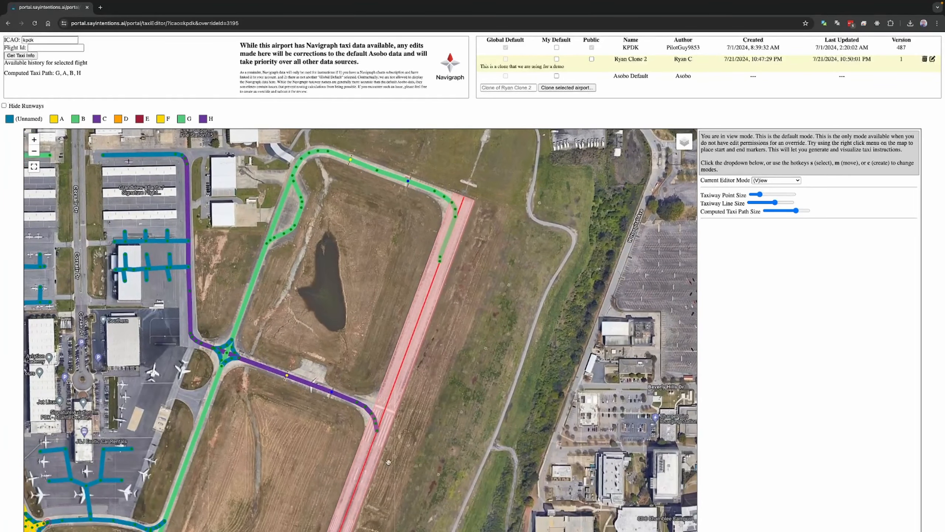
pyautogui.moveTo(324, 440); pyautogui.dragTo(424, 335)
pyautogui.moveTo(208, 404); pyautogui.dragTo(316, 361)
pyautogui.scroll(5, 292, 324)
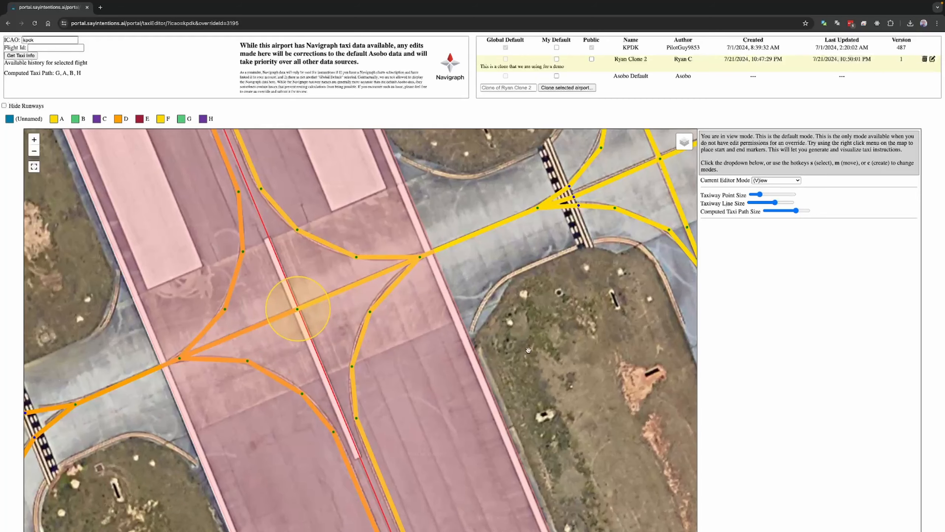
# Inspect the red-circled, unconnected taxiway points east of taxiway A, beside the aircraft apron.
pyautogui.scroll(-2, 525, 350)
pyautogui.scroll(-3, 524, 350)
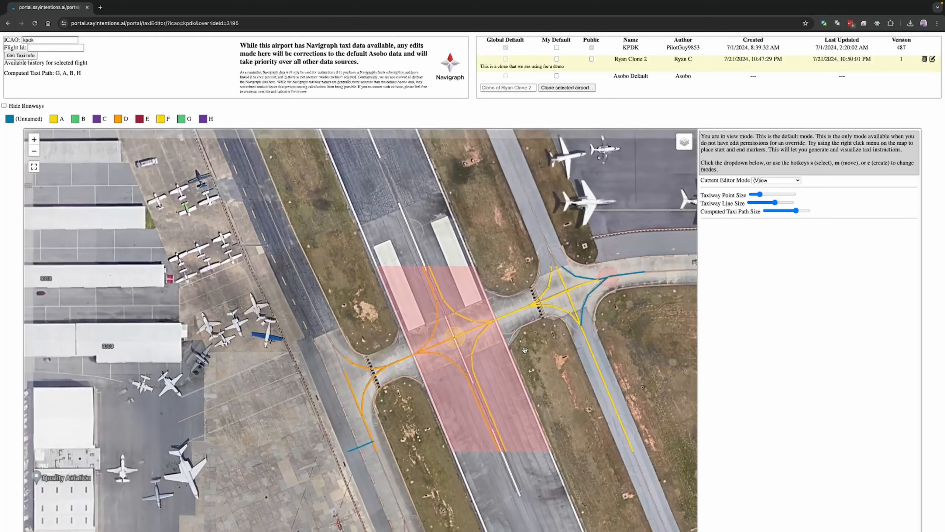
pyautogui.moveTo(574, 311); pyautogui.dragTo(498, 338)
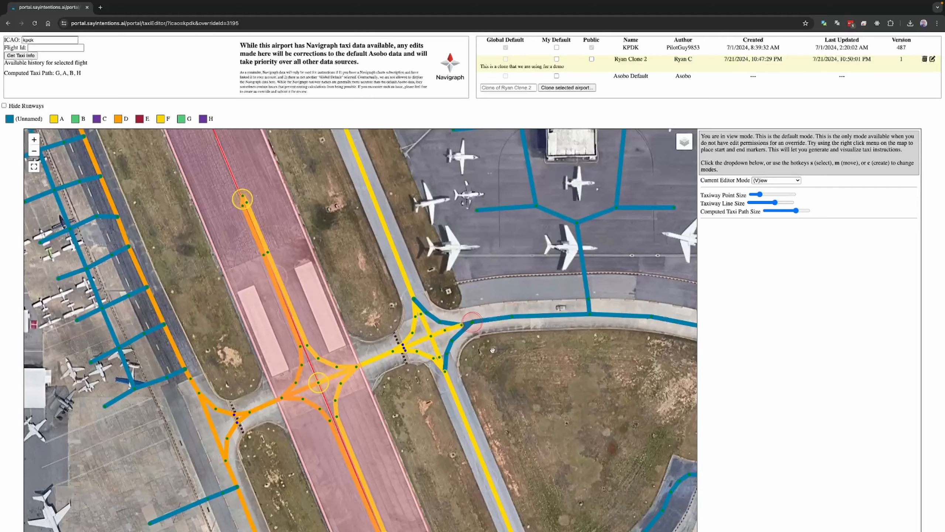
pyautogui.scroll(5, 475, 334)
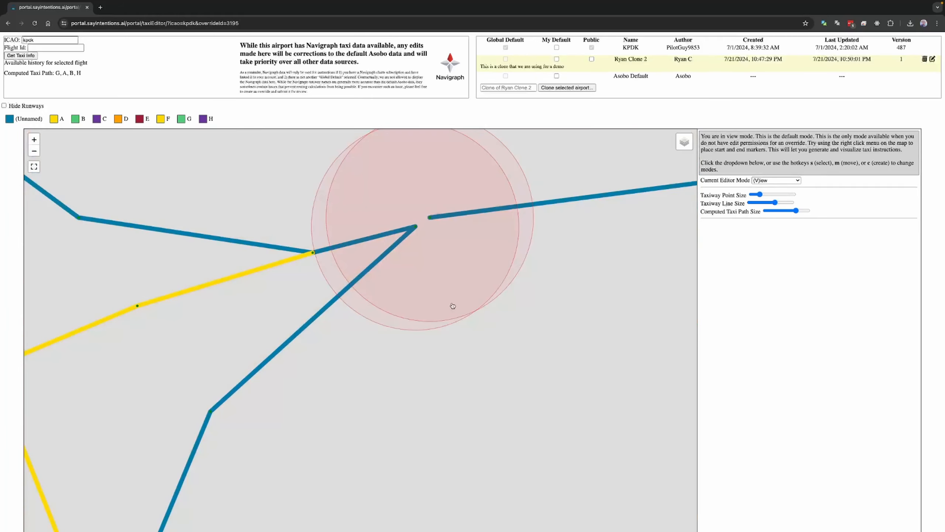
pyautogui.moveTo(428, 258); pyautogui.dragTo(433, 329)
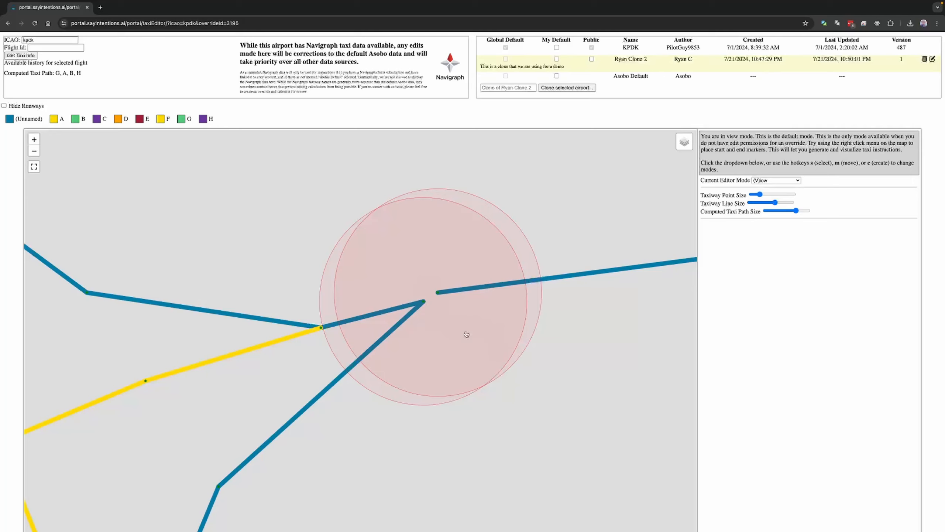
# Compute a taxi path across the red-circled, unconnected points east of taxiway A, and clear both route markers.
pyautogui.scroll(-3, 565, 367)
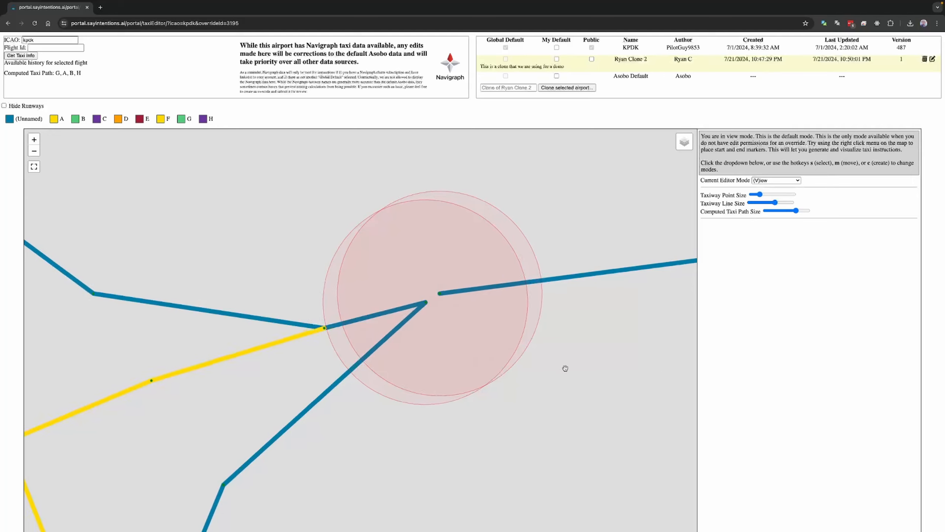
pyautogui.scroll(-2, 564, 368)
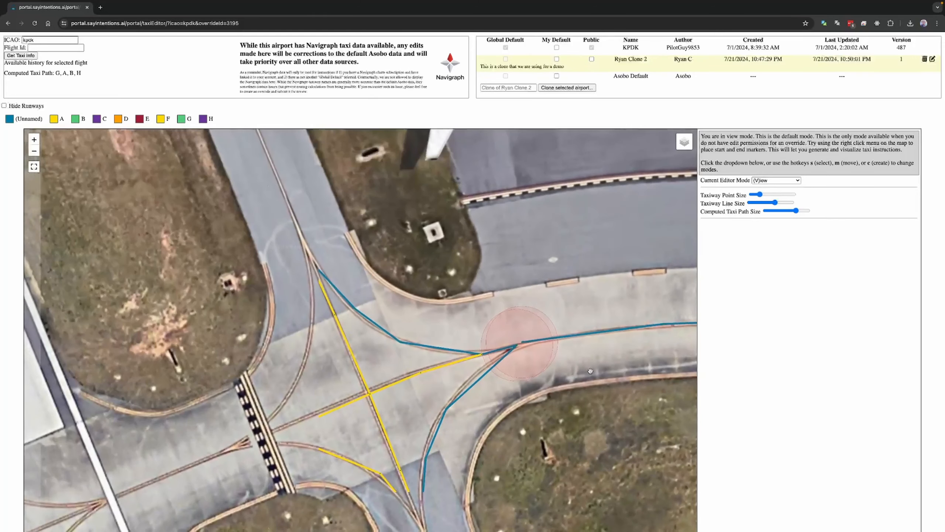
pyautogui.rightClick(434, 370)
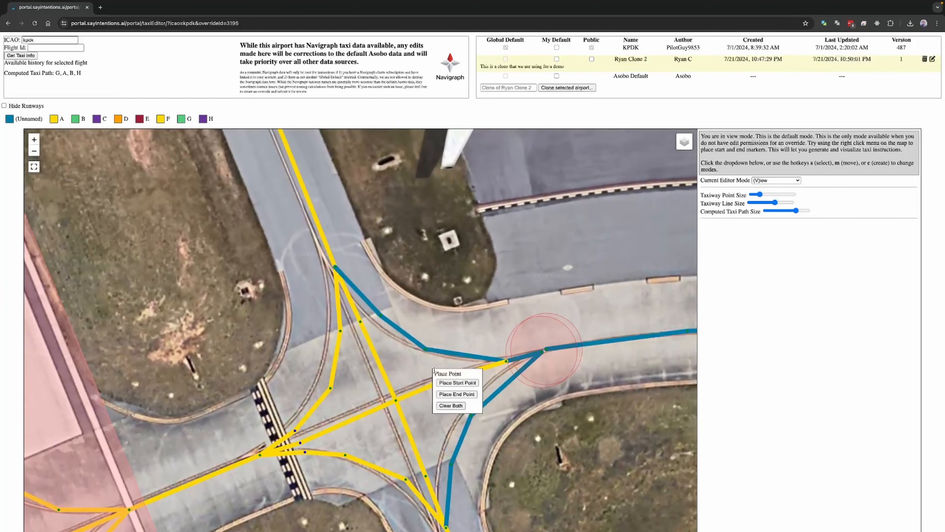
pyautogui.click(463, 383)
pyautogui.moveTo(683, 362); pyautogui.dragTo(573, 370)
pyautogui.rightClick(609, 347)
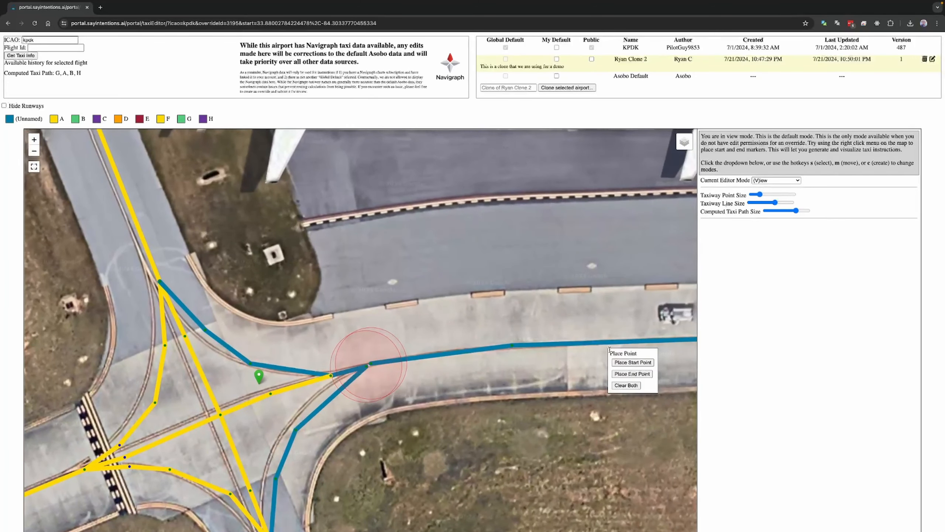
pyautogui.click(633, 377)
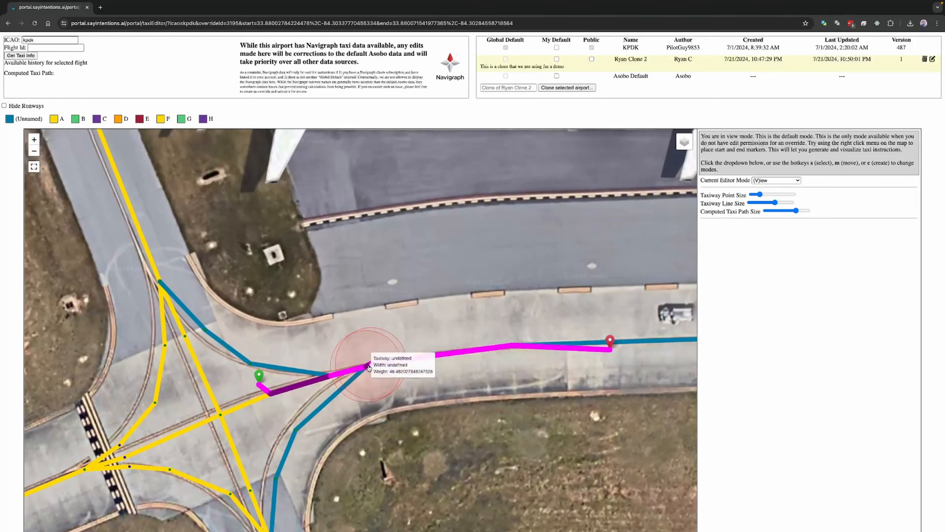
pyautogui.rightClick(497, 378)
pyautogui.click(520, 416)
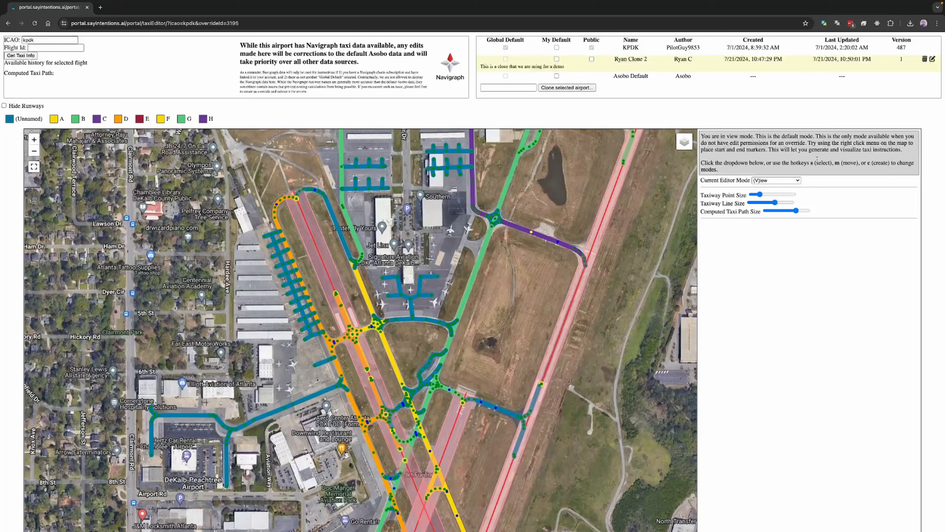
# Switch the editor to select mode and reduce the taxiway line size.
pyautogui.click(777, 180)
pyautogui.click(782, 180)
pyautogui.moveTo(525, 296); pyautogui.dragTo(538, 260)
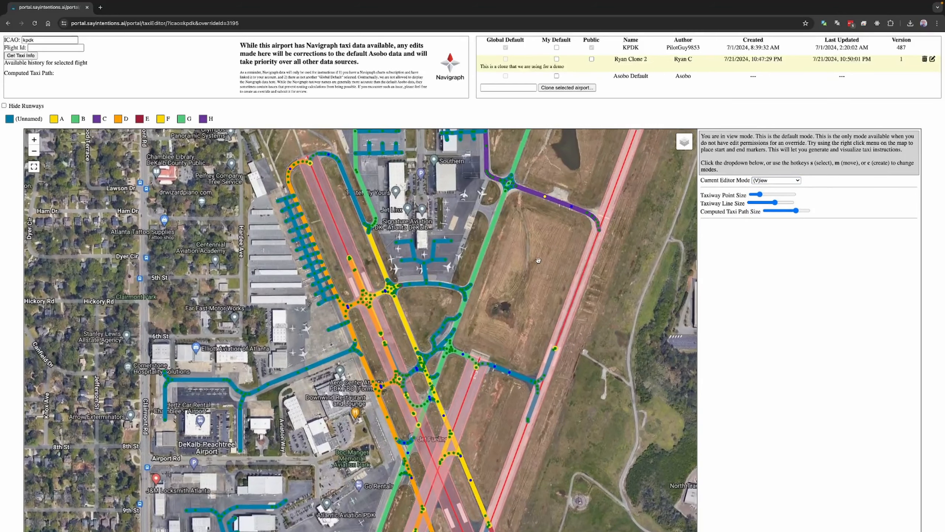
pyautogui.press('s')
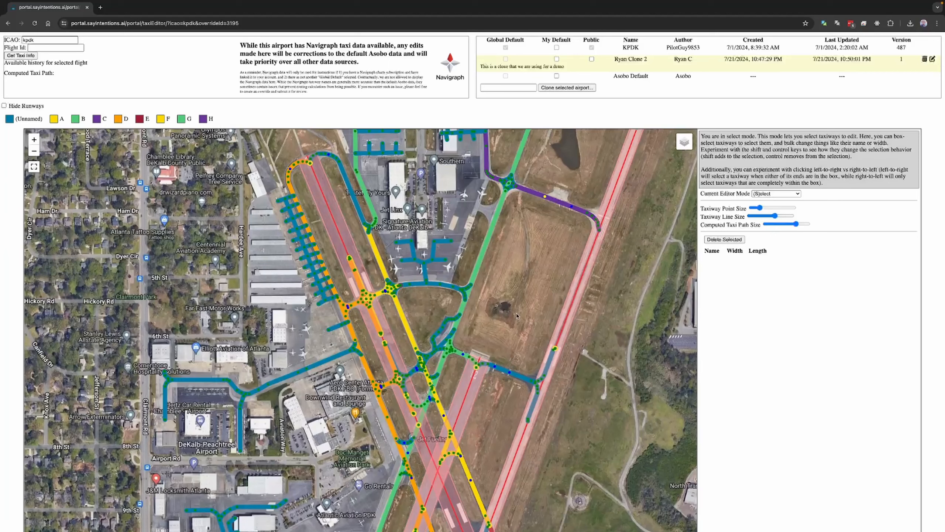
pyautogui.moveTo(516, 313)
pyautogui.mouseDown()
pyautogui.moveTo(575, 366)
pyautogui.moveTo(517, 304)
pyautogui.mouseUp()
pyautogui.moveTo(538, 236); pyautogui.dragTo(523, 251)
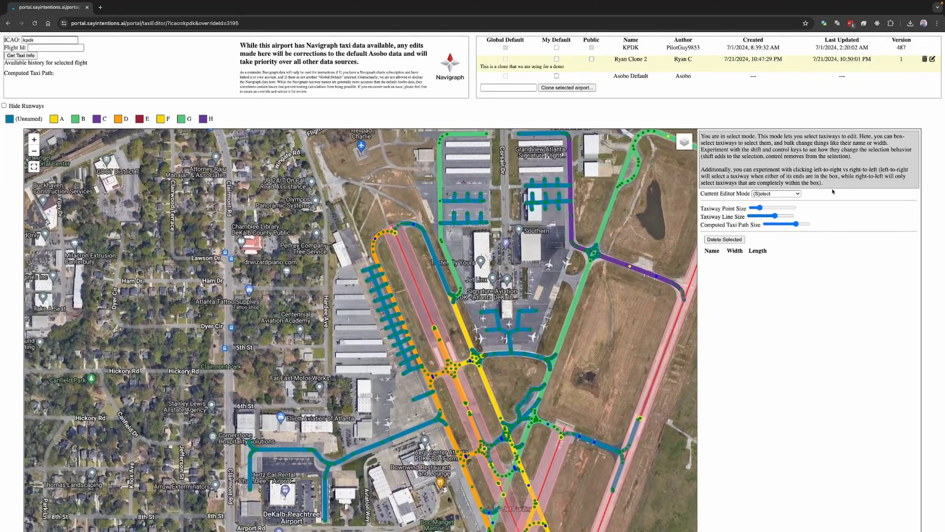
pyautogui.moveTo(774, 216); pyautogui.dragTo(756, 218)
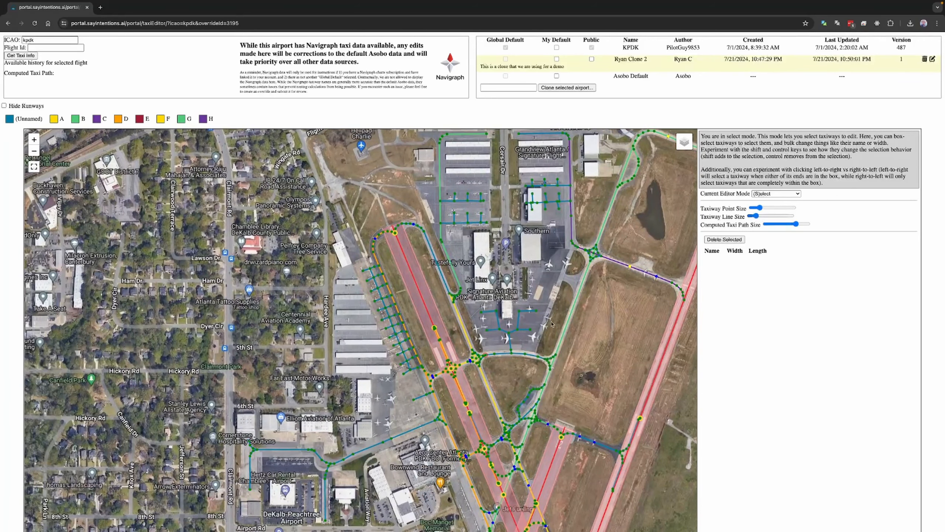
# Box-select the unnamed taxiway segments around the parking apron's central building and set their name to T.
pyautogui.scroll(4, 540, 325)
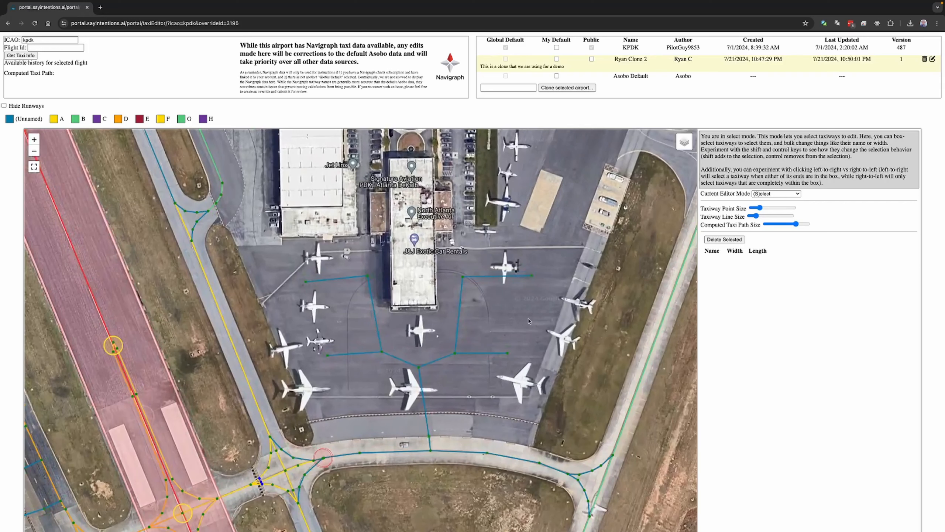
pyautogui.moveTo(528, 309); pyautogui.dragTo(536, 312)
pyautogui.moveTo(267, 225); pyautogui.dragTo(551, 366)
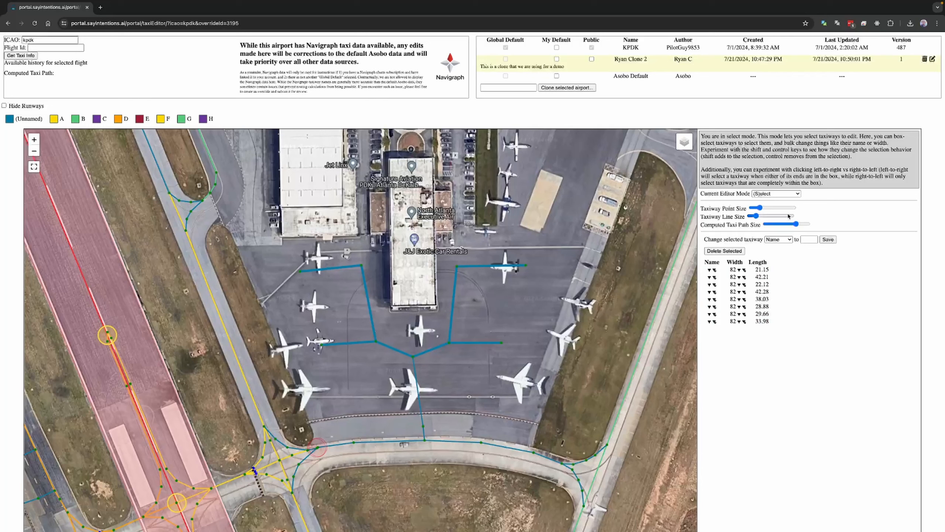
pyautogui.click(788, 240)
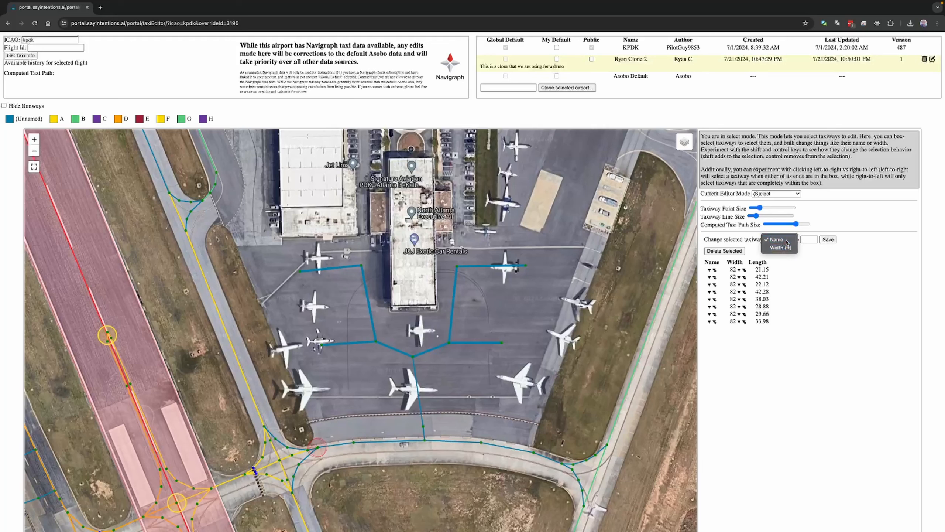
pyautogui.click(787, 240)
pyautogui.click(809, 239)
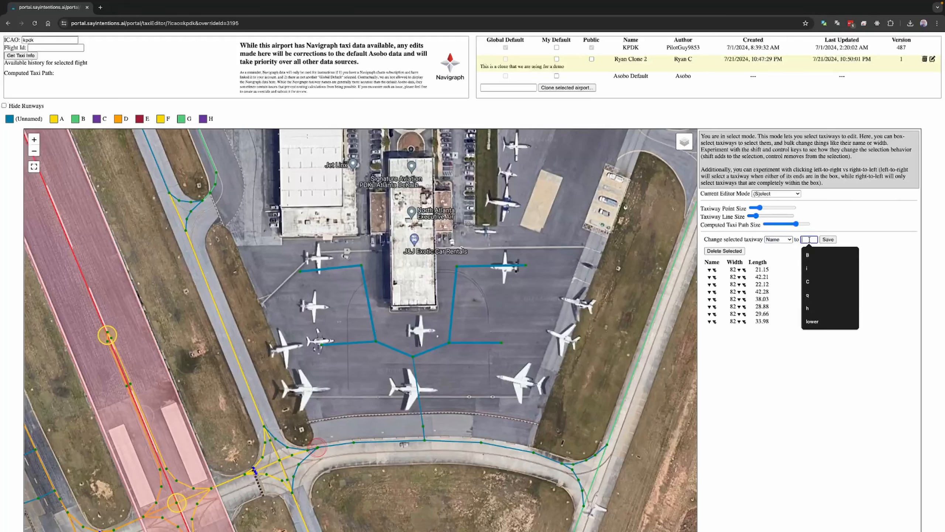
pyautogui.write('T')
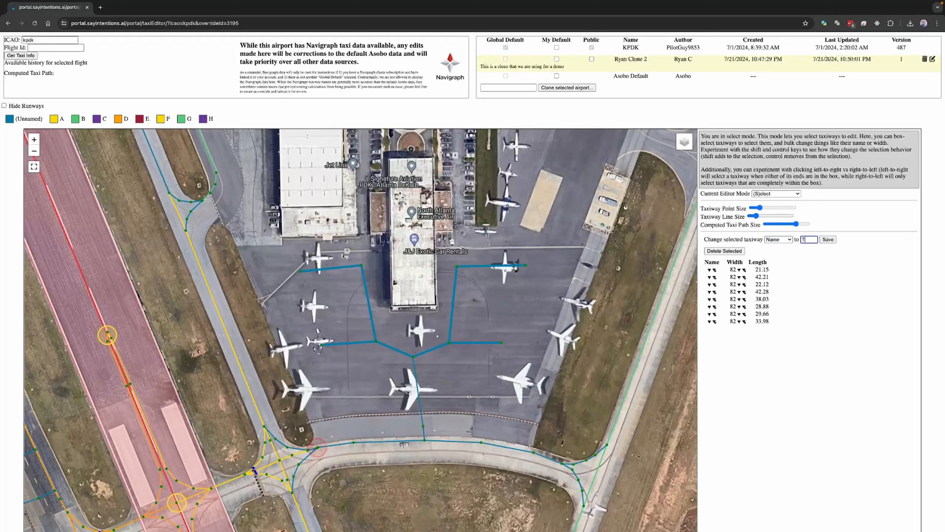
pyautogui.click(834, 241)
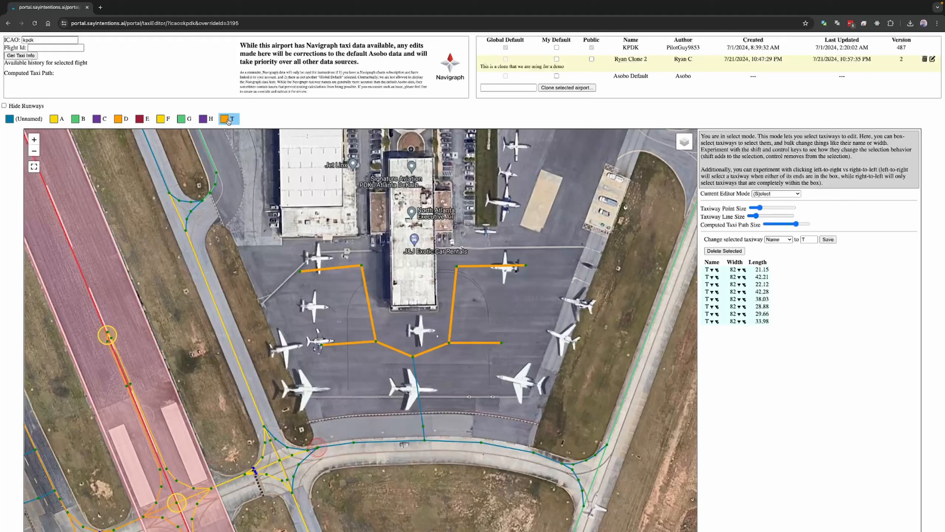
# Reselect all taxiways named T, and try adding and removing the unnamed connector leading south from the apron.
pyautogui.click(446, 219)
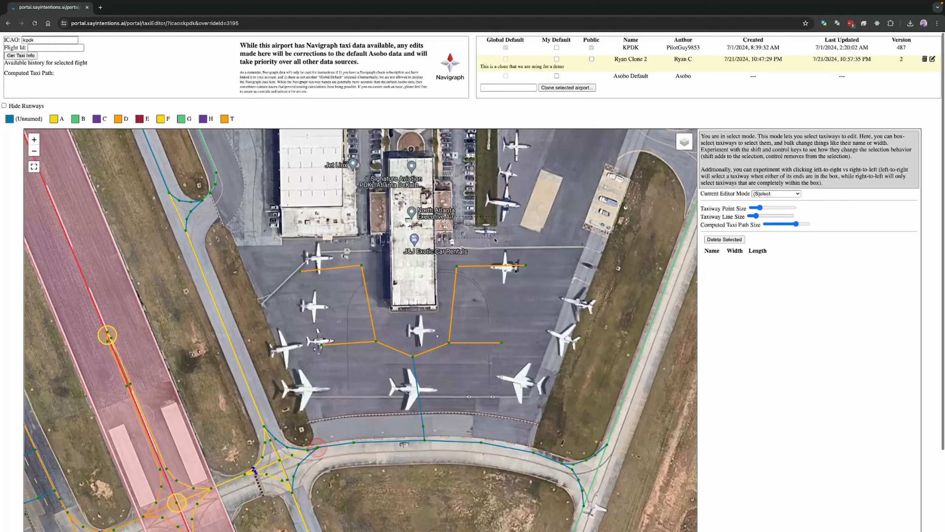
pyautogui.click(224, 119)
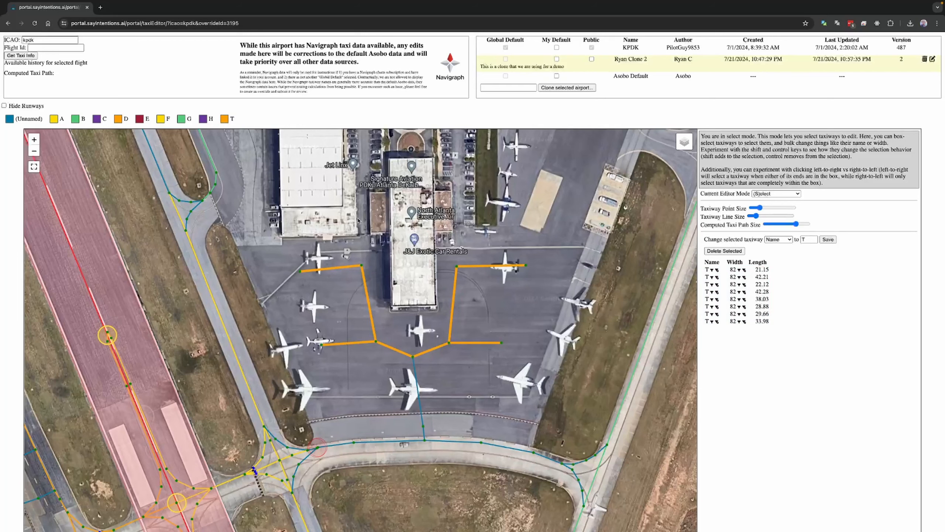
pyautogui.moveTo(402, 250)
pyautogui.mouseDown()
pyautogui.moveTo(373, 226)
pyautogui.moveTo(394, 259)
pyautogui.mouseUp()
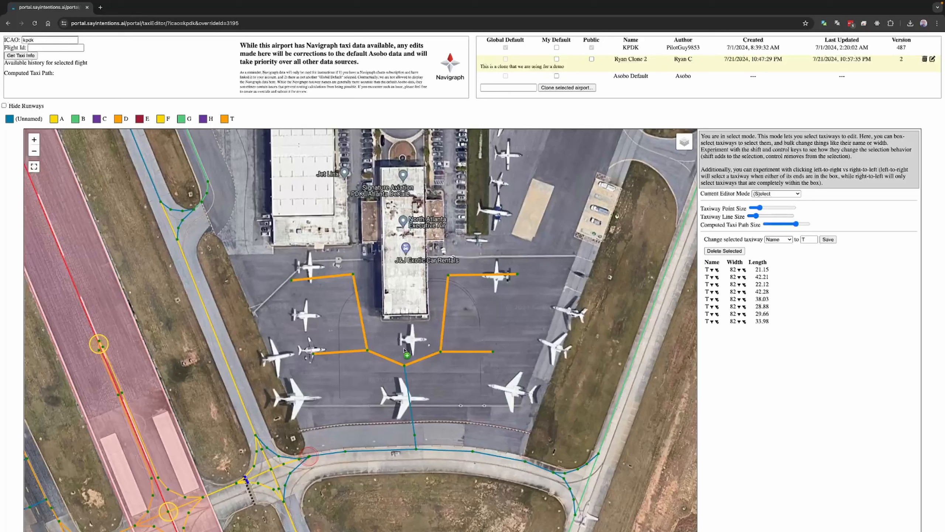
pyautogui.moveTo(393, 343); pyautogui.dragTo(441, 455)
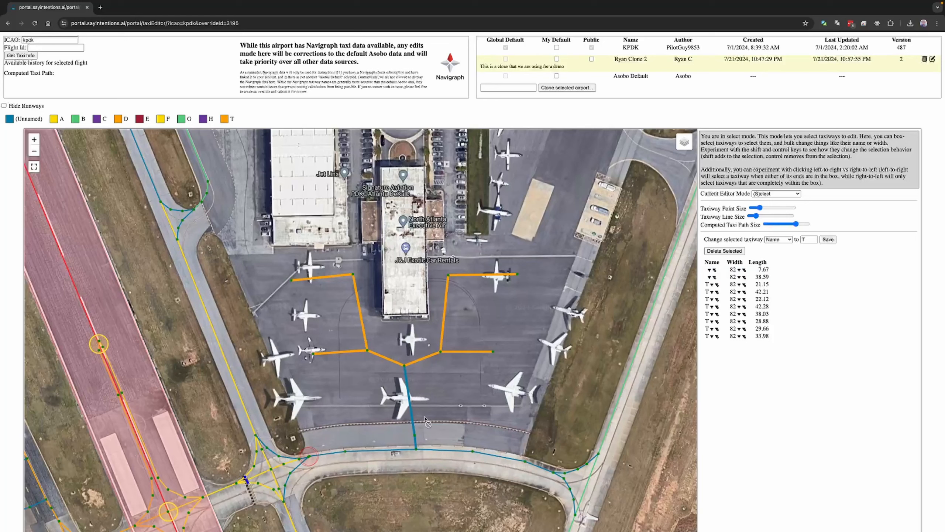
pyautogui.moveTo(436, 463); pyautogui.dragTo(383, 382)
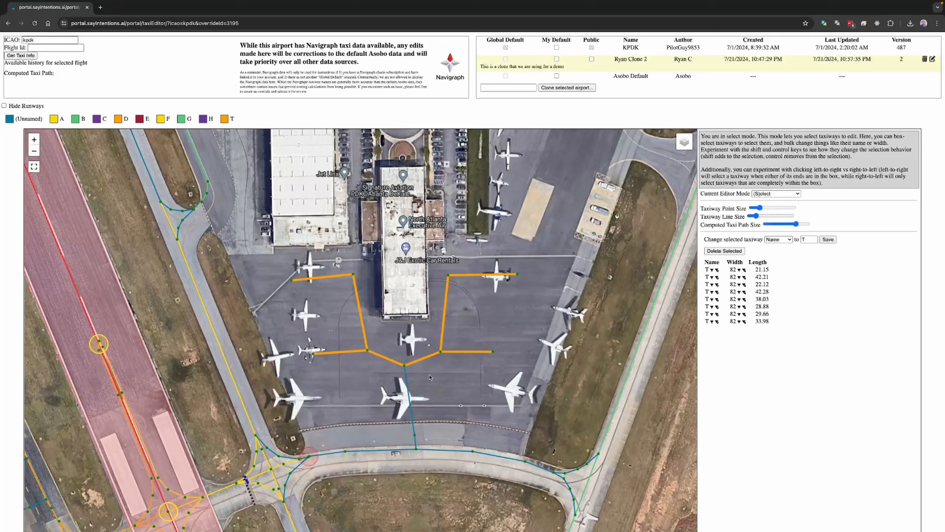
# Try adding all H taxiways to the selected T taxiways and removing them again.
pyautogui.click(139, 119)
pyautogui.keyDown('shift'); pyautogui.click(203, 119); pyautogui.keyUp('shift')
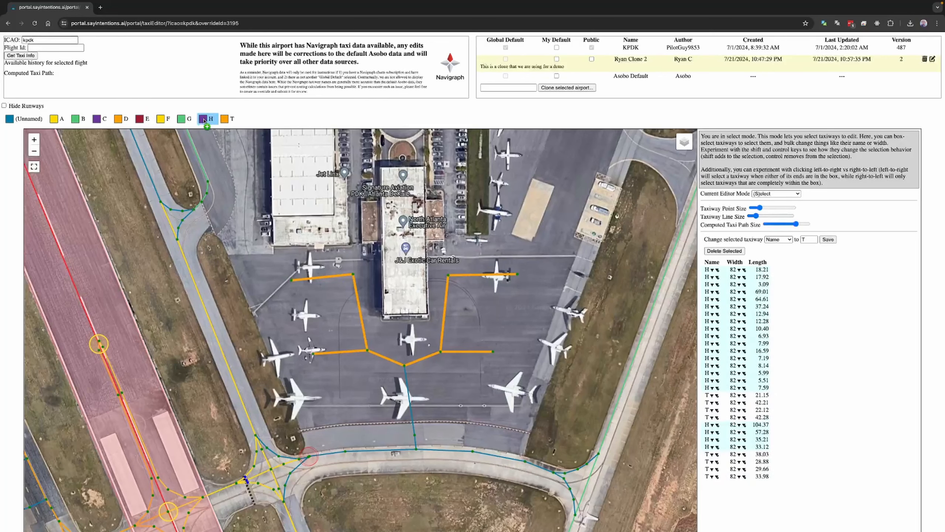
pyautogui.keyDown('ctrl'); pyautogui.click(204, 120); pyautogui.keyUp('ctrl')
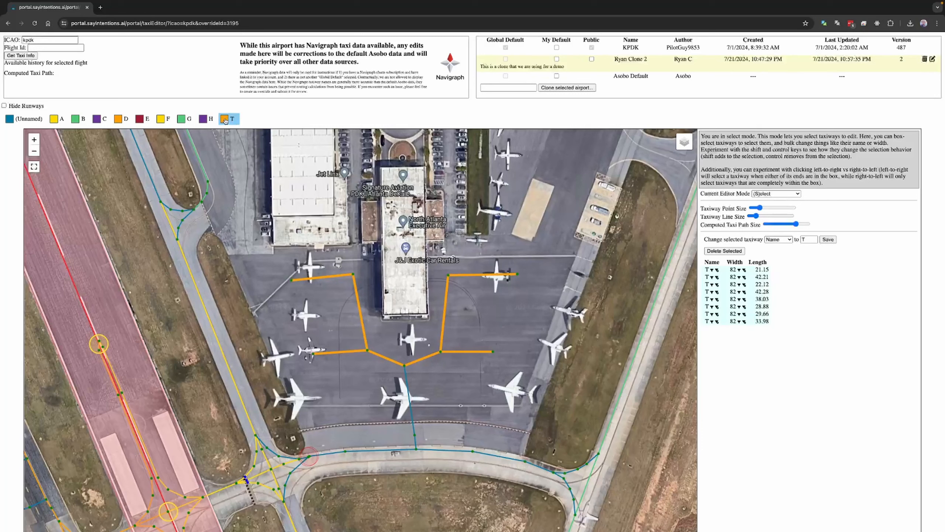
# Combine the H and T taxiways in one selection and remove all T taxiways from it.
pyautogui.click(204, 119)
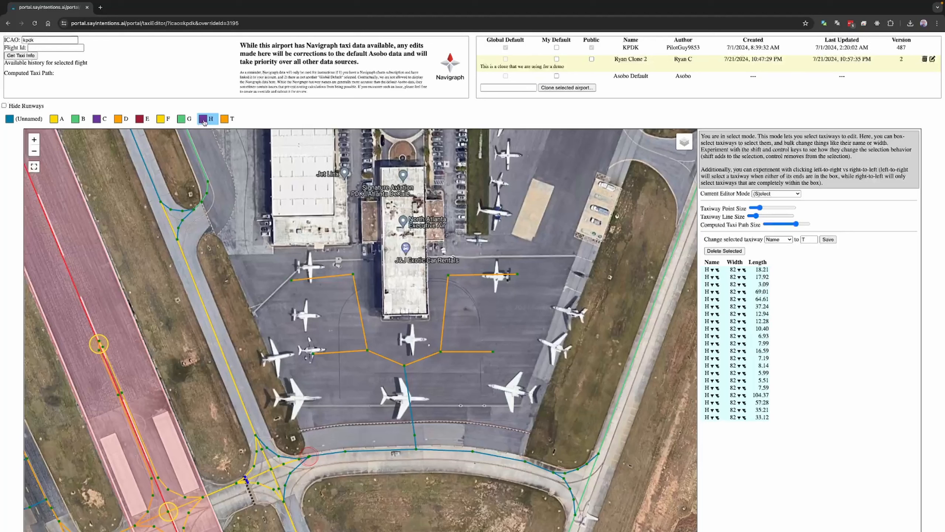
pyautogui.press('shift')
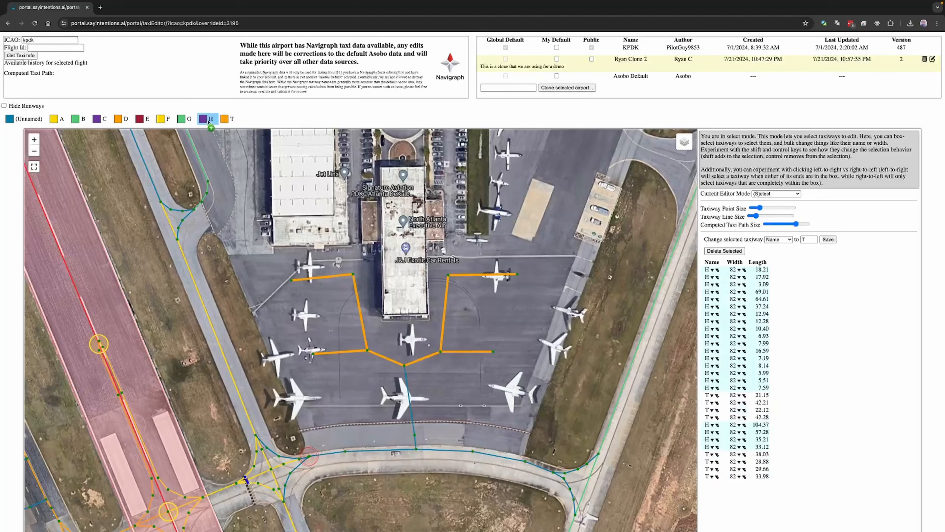
pyautogui.keyDown('shift'); pyautogui.click(209, 120); pyautogui.keyUp('shift')
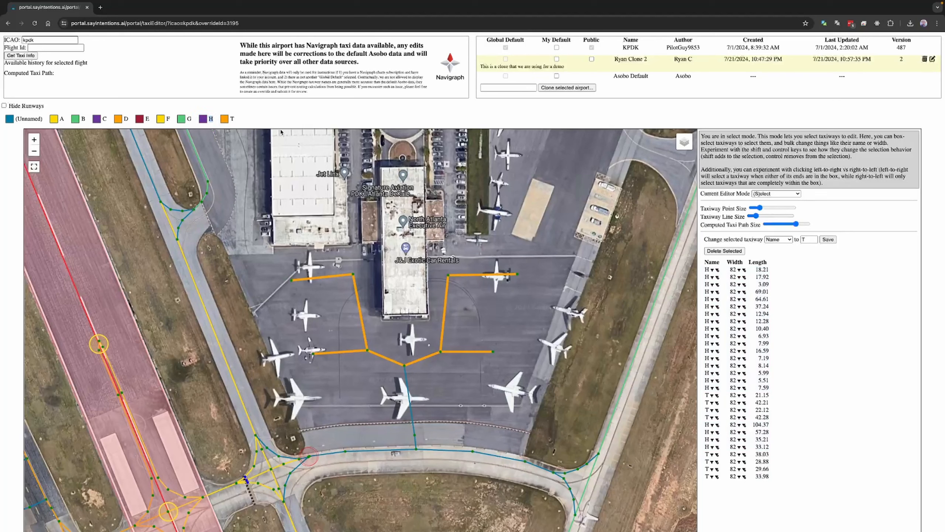
pyautogui.press('ctrl')
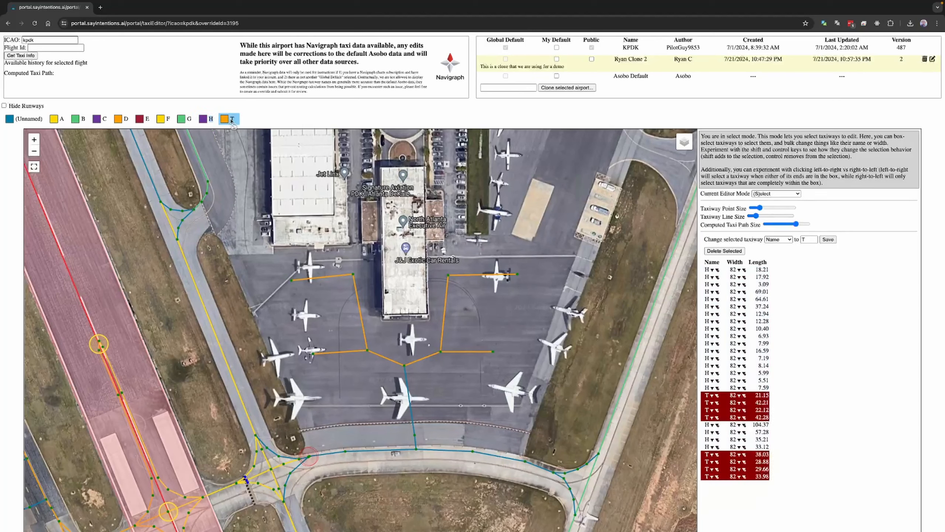
pyautogui.keyDown('ctrl'); pyautogui.click(232, 121); pyautogui.keyUp('ctrl')
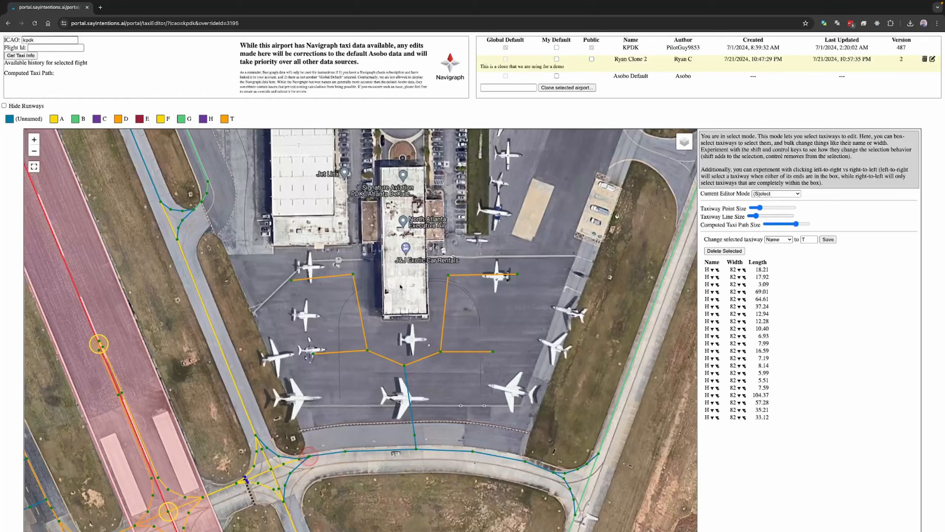
# Clear the selection and compare left-to-right and right-to-left box selection on the apron's northeastern T segment.
pyautogui.moveTo(411, 302)
pyautogui.mouseDown()
pyautogui.moveTo(394, 286)
pyautogui.moveTo(406, 303)
pyautogui.moveTo(397, 306)
pyautogui.mouseUp()
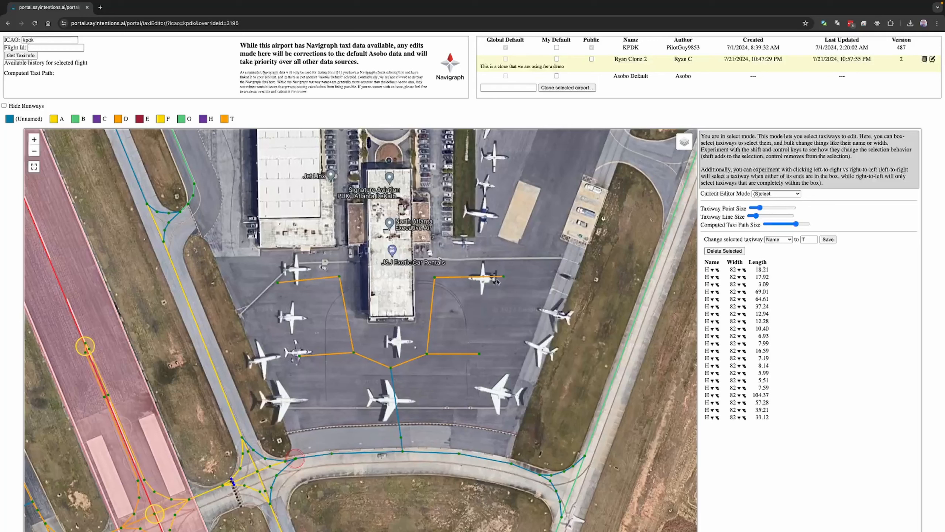
pyautogui.click(505, 262)
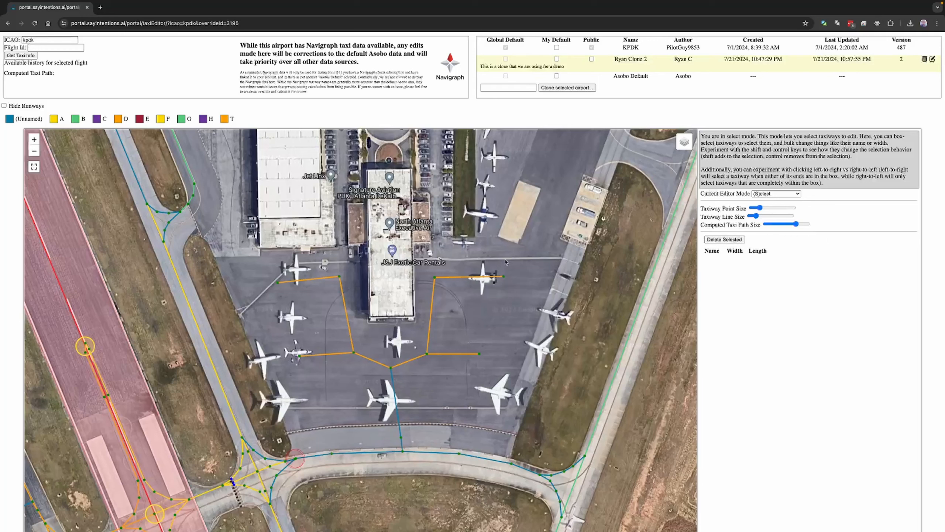
pyautogui.moveTo(401, 239); pyautogui.dragTo(513, 291)
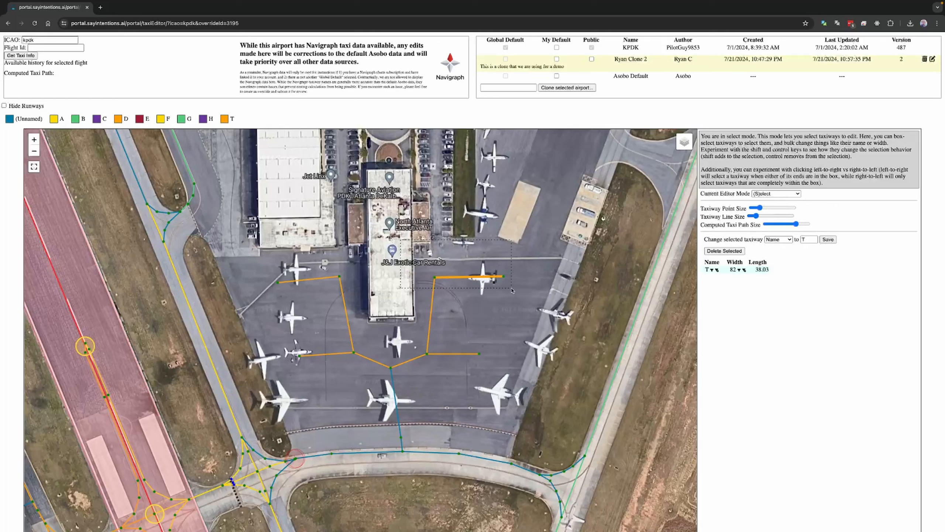
pyautogui.moveTo(512, 292); pyautogui.dragTo(447, 292)
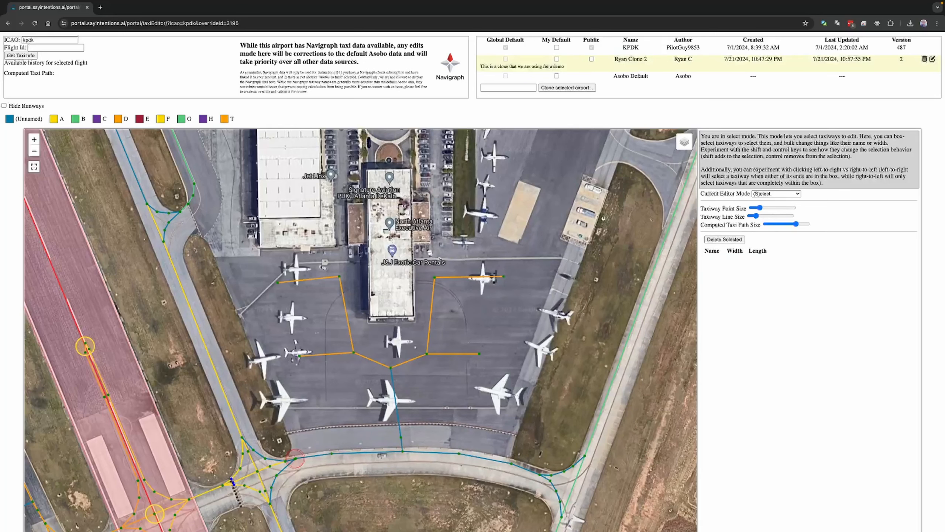
# Box-select the apron's T taxiways and remove the southeastern arm from the selection before clearing it.
pyautogui.moveTo(535, 263); pyautogui.dragTo(524, 281)
pyautogui.moveTo(257, 224); pyautogui.dragTo(571, 388)
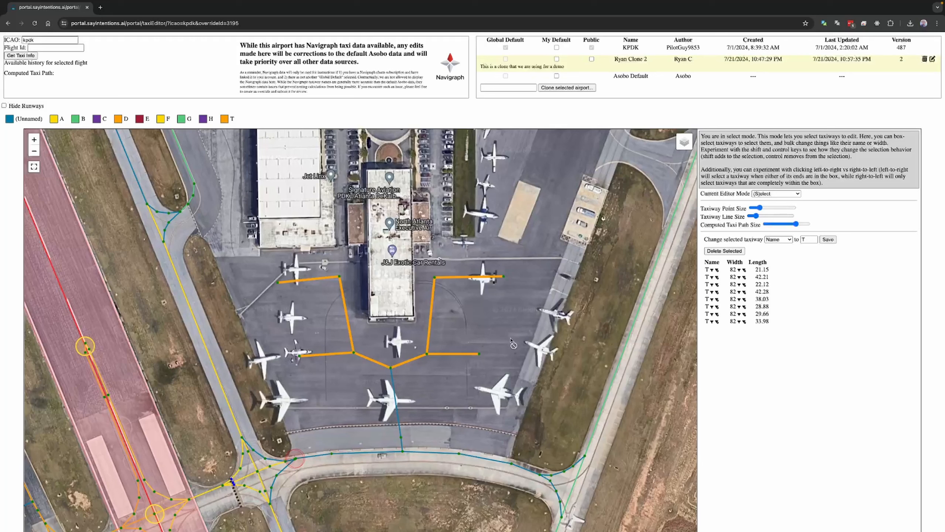
pyautogui.moveTo(515, 335); pyautogui.dragTo(459, 375)
pyautogui.scroll(-1, 484, 366)
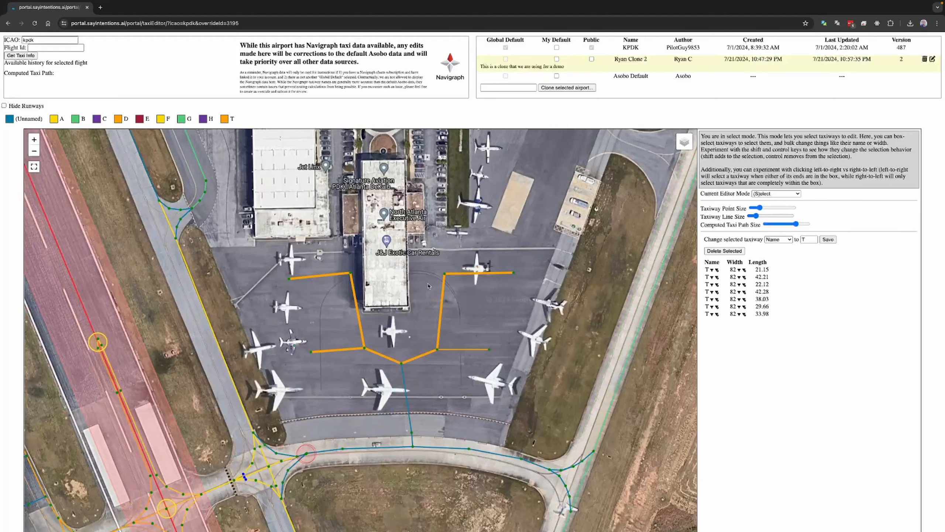
pyautogui.click(350, 308)
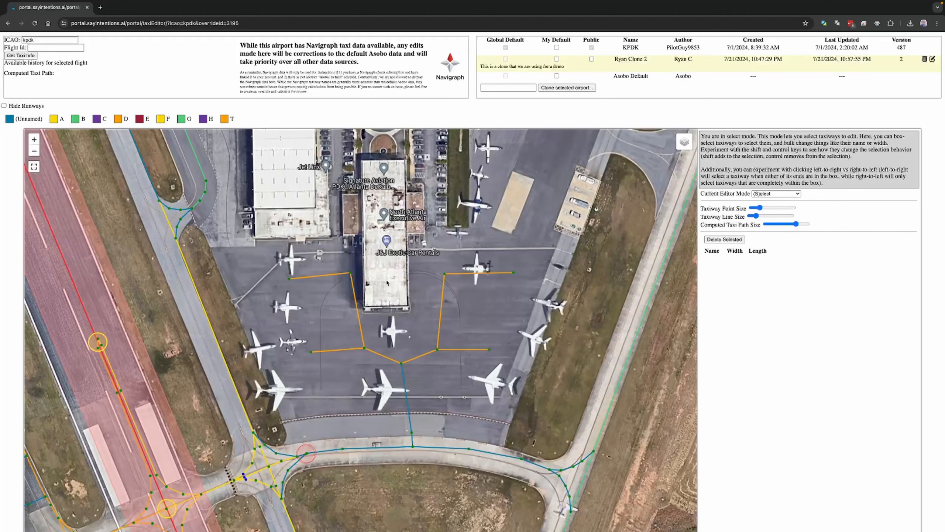
# Box-select the apron's T taxiways, set their width to 500 ft, and clear the selection.
pyautogui.moveTo(268, 240); pyautogui.dragTo(516, 374)
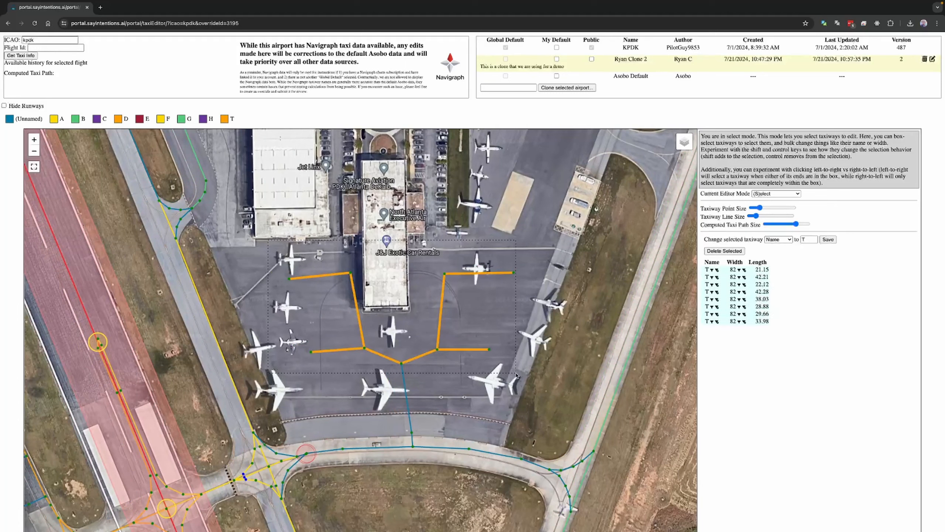
pyautogui.click(789, 239)
pyautogui.click(787, 249)
pyautogui.click(809, 239)
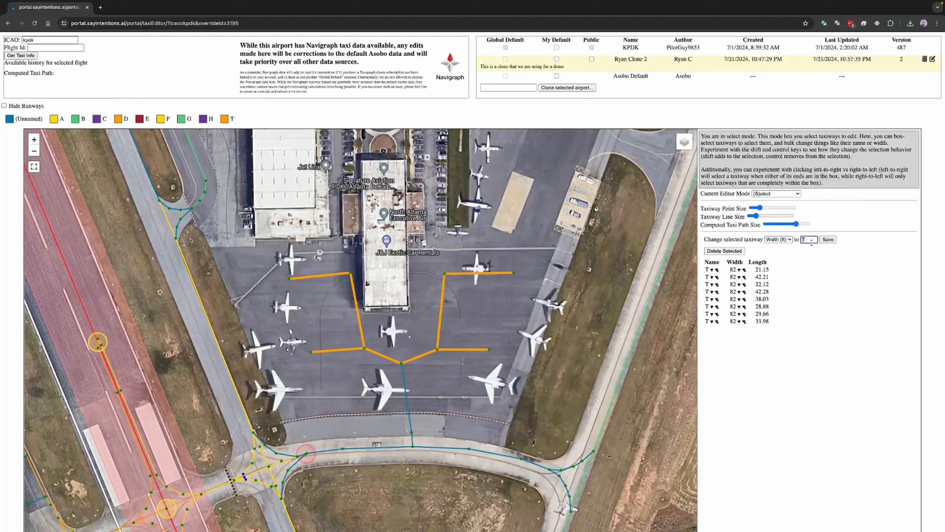
pyautogui.write('500')
pyautogui.click(832, 240)
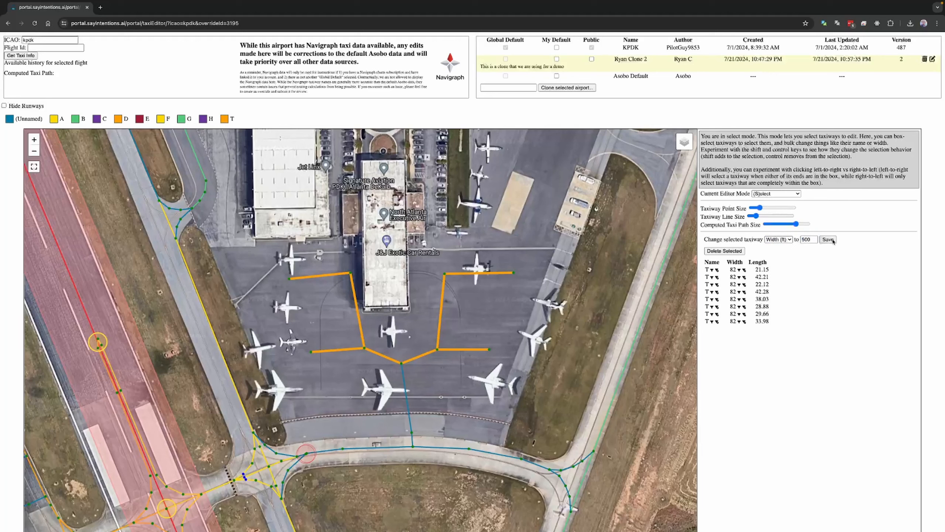
pyautogui.click(511, 308)
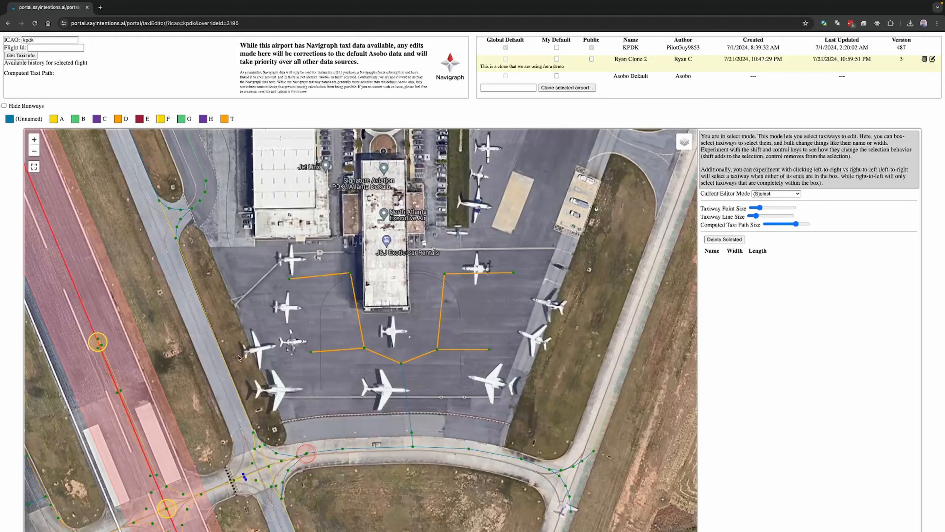
# Reselect the apron's T taxiways and set their width to 50 ft.
pyautogui.moveTo(263, 241); pyautogui.dragTo(521, 370)
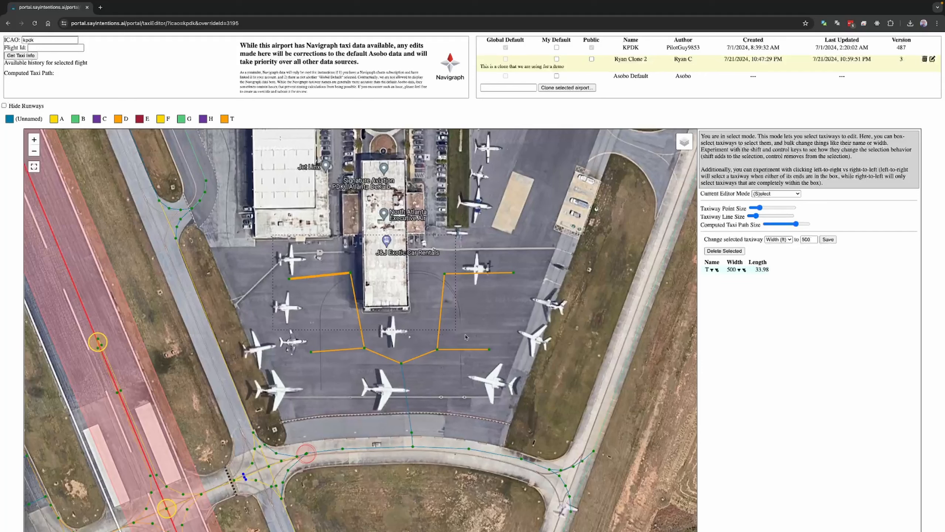
pyautogui.doubleClick(813, 238)
pyautogui.write('50')
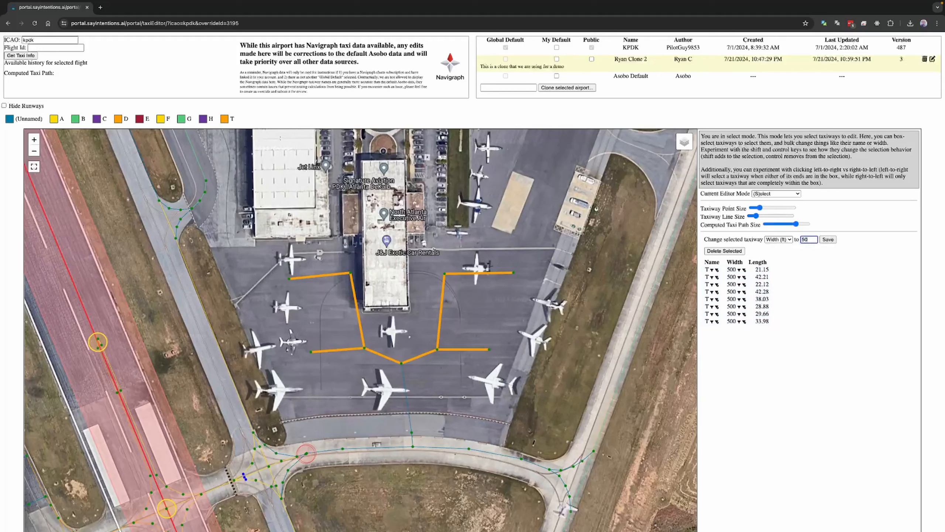
pyautogui.click(829, 239)
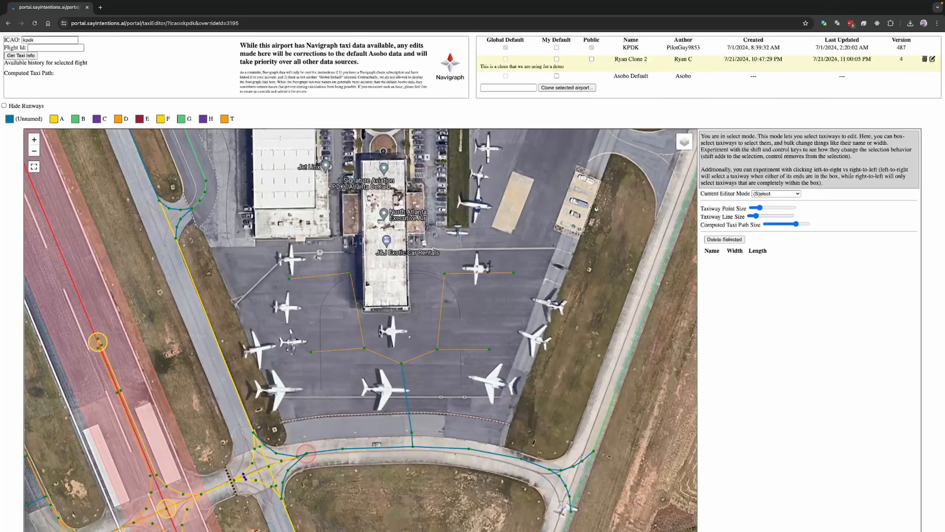
# Select the apron's T taxiways and save them with an empty name.
pyautogui.scroll(-1, 380, 333)
pyautogui.moveTo(282, 263); pyautogui.dragTo(518, 368)
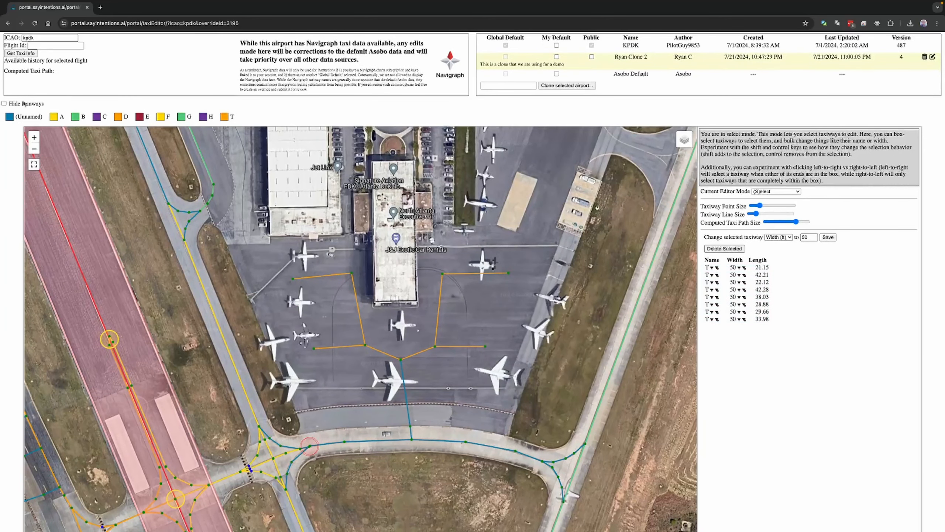
pyautogui.click(779, 237)
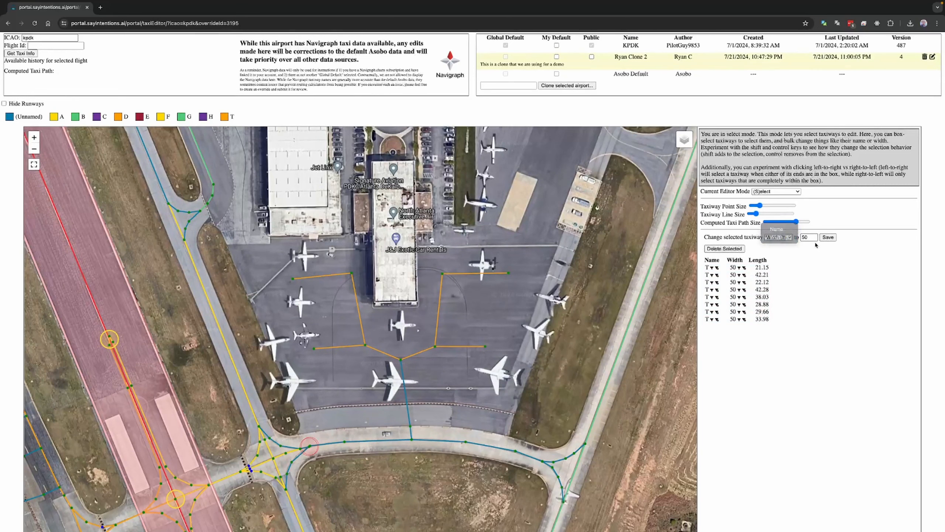
pyautogui.doubleClick(806, 237)
pyautogui.press('BackSpace')
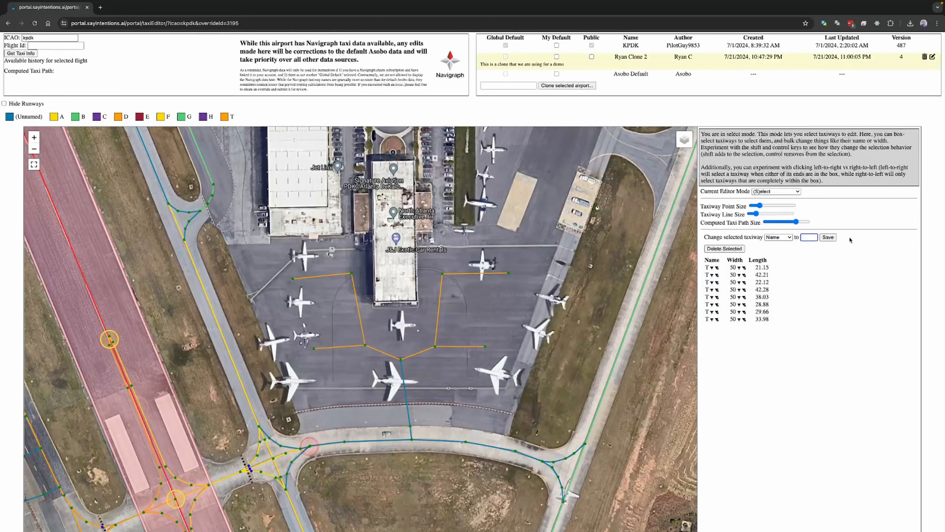
pyautogui.click(828, 237)
# Set the width of the selected apron taxiways to 82 ft and clear the selection.
pyautogui.click(779, 238)
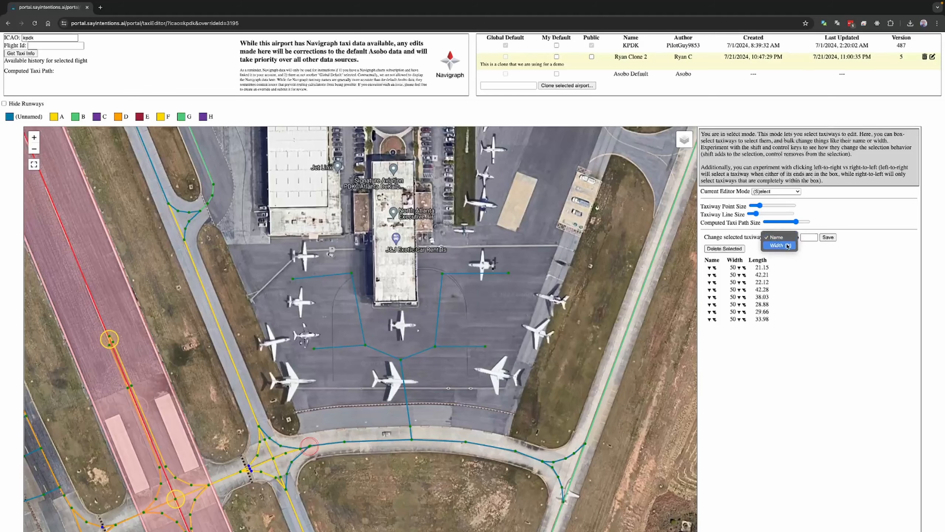
pyautogui.click(788, 246)
pyautogui.click(810, 237)
pyautogui.write('82')
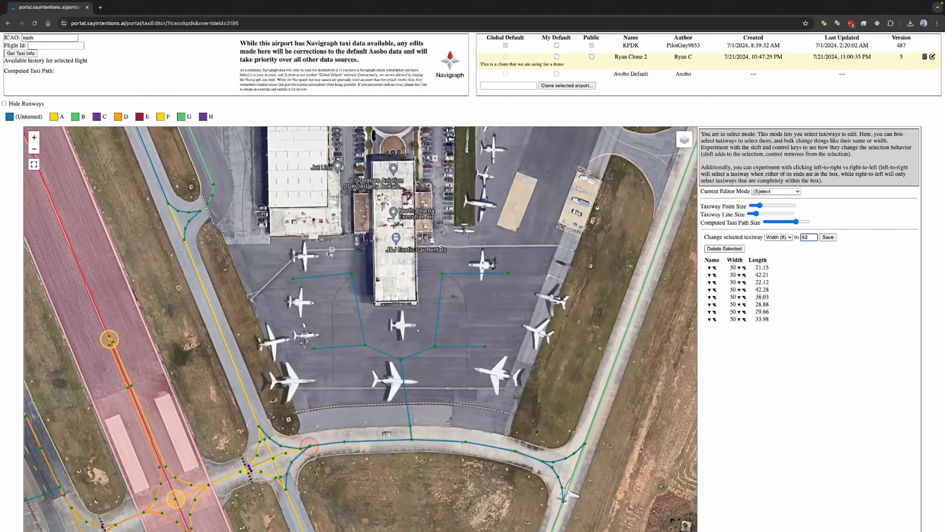
pyautogui.click(828, 237)
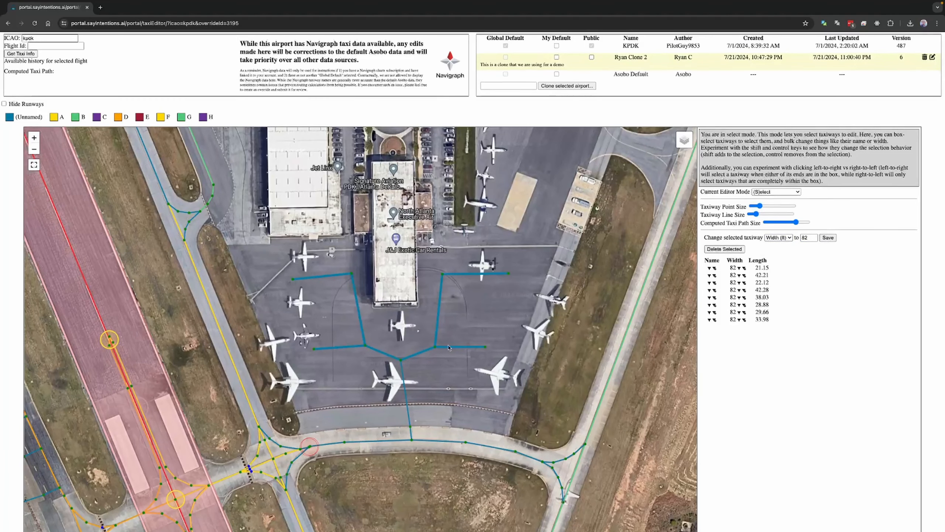
pyautogui.click(501, 311)
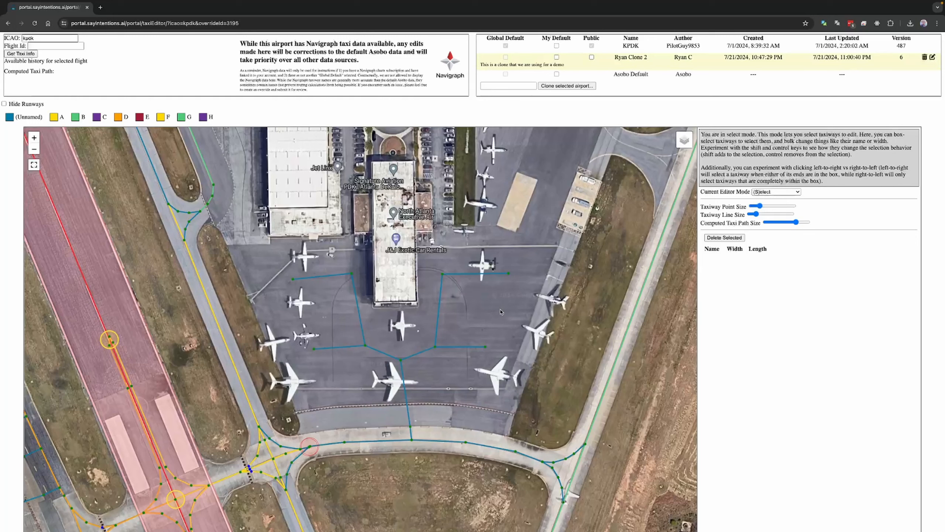
# Switch to move mode and nudge the outer end of the apron's northeastern taxiway slightly.
pyautogui.click(782, 191)
pyautogui.click(779, 201)
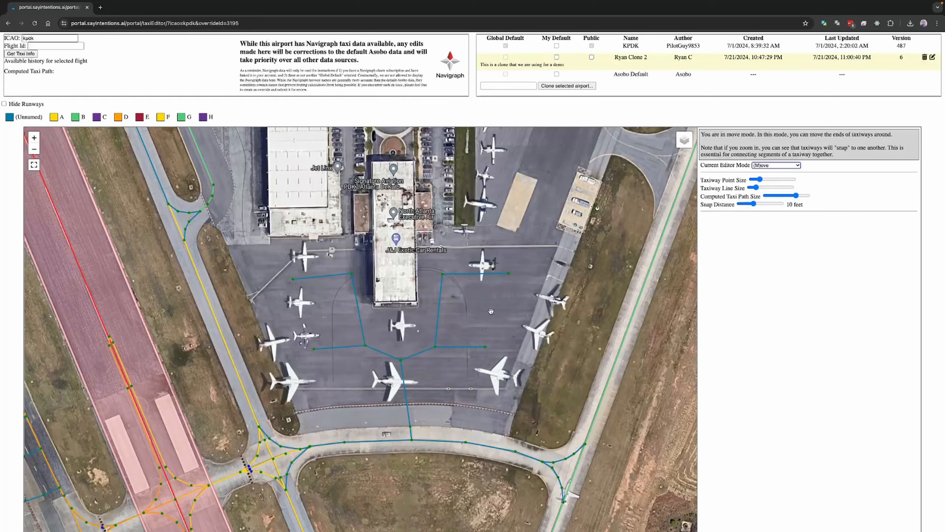
pyautogui.click(499, 298)
pyautogui.moveTo(508, 274)
pyautogui.mouseDown()
pyautogui.moveTo(518, 303)
pyautogui.moveTo(494, 327)
pyautogui.moveTo(513, 314)
pyautogui.moveTo(515, 271)
pyautogui.moveTo(515, 279)
pyautogui.moveTo(503, 275)
pyautogui.moveTo(518, 271)
pyautogui.moveTo(489, 341)
pyautogui.moveTo(506, 275)
pyautogui.mouseUp()
# Snap the detached taxiway end back onto the junction southwest of the apron entrance.
pyautogui.scroll(2, 348, 477)
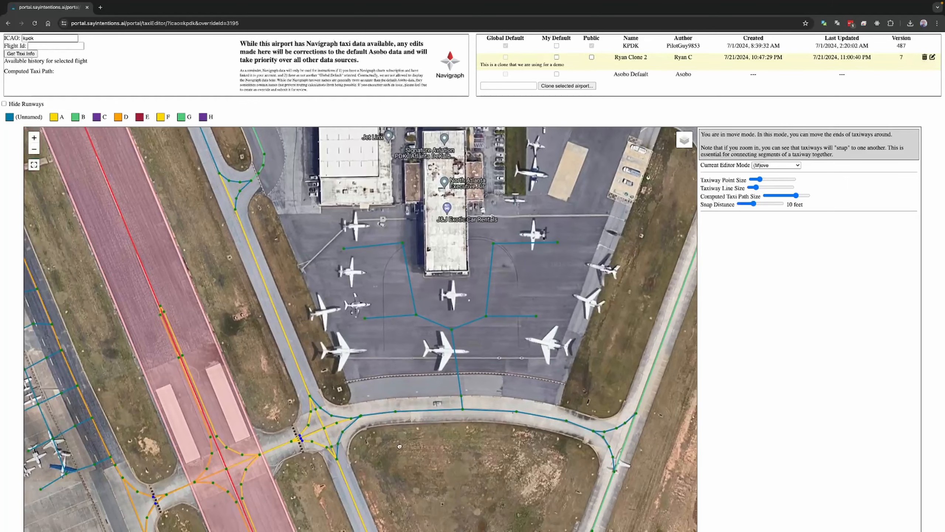
pyautogui.scroll(5, 362, 426)
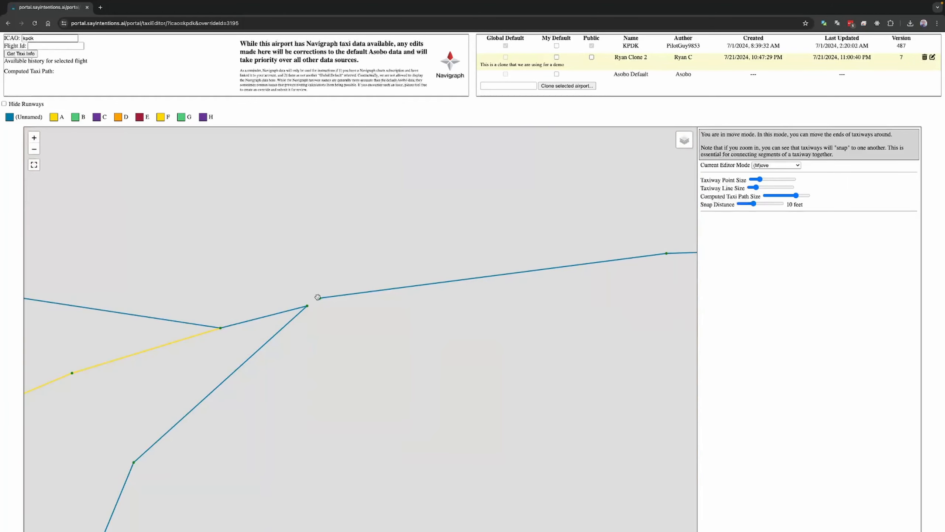
pyautogui.moveTo(319, 298); pyautogui.dragTo(307, 307)
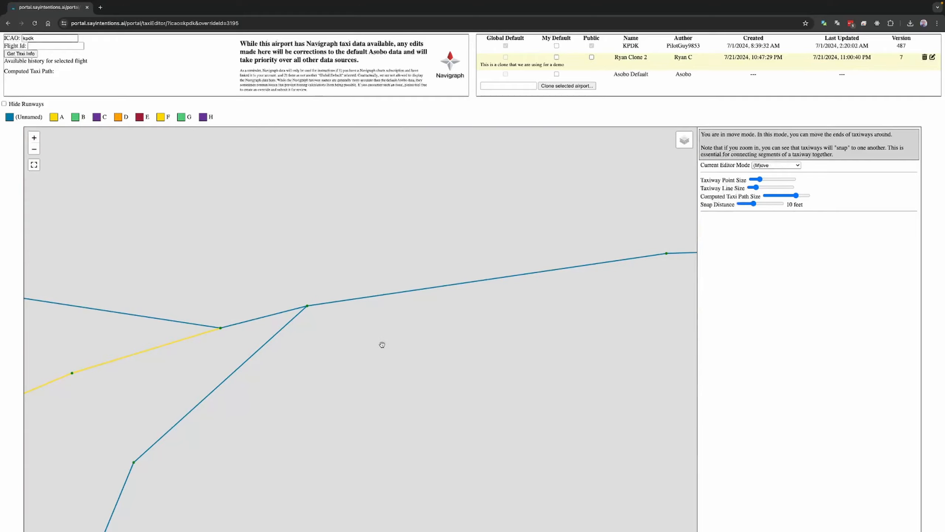
pyautogui.scroll(-5, 385, 346)
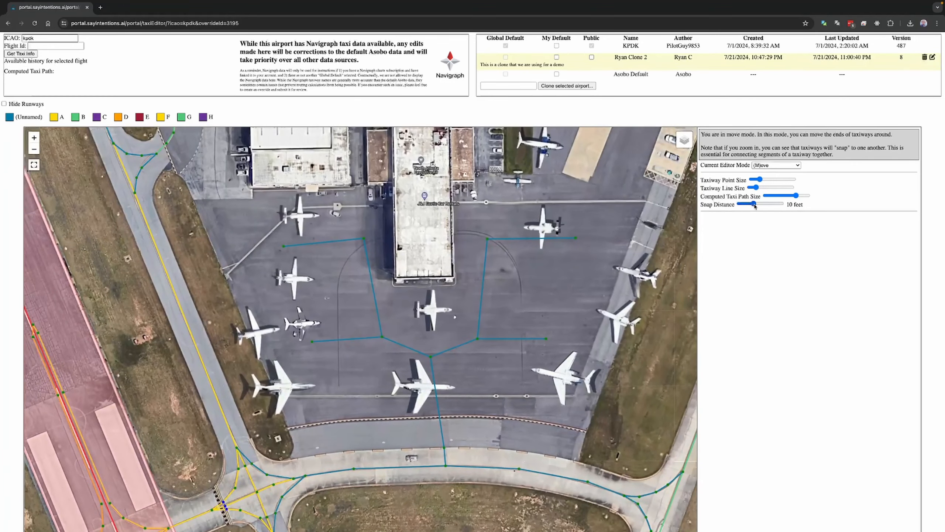
# Move the northeastern apron taxiway's outer end with the minimum snap distance and again with a snap distance of 13 feet.
pyautogui.moveTo(754, 205); pyautogui.dragTo(737, 207)
pyautogui.moveTo(576, 237); pyautogui.dragTo(570, 280)
pyautogui.moveTo(740, 204); pyautogui.dragTo(758, 204)
pyautogui.moveTo(569, 281); pyautogui.dragTo(562, 249)
# Switch to create mode and try the Create Taxiways Anywhere option before turning it back off.
pyautogui.press('c')
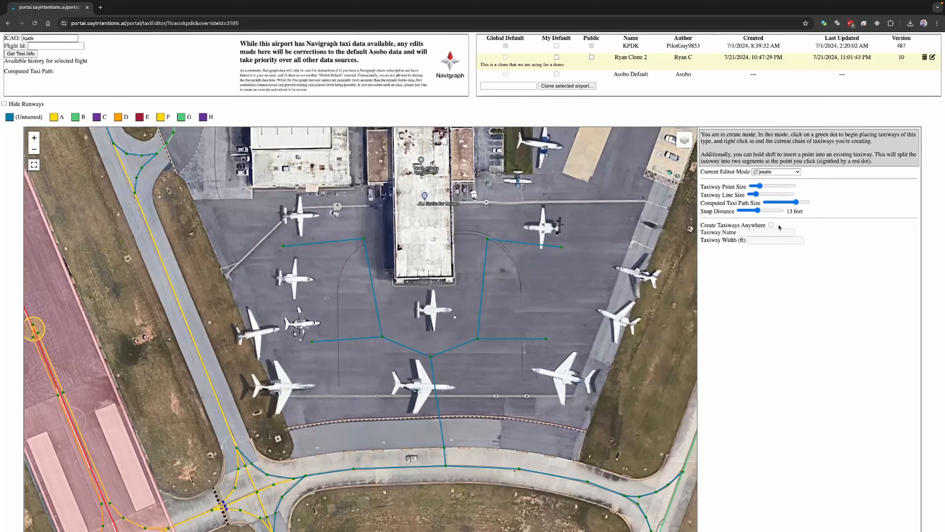
pyautogui.click(771, 225)
pyautogui.rightClick(551, 196)
pyautogui.click(771, 225)
# Extend taxiway G from its eastern end with three segments curving south beside the northern hangar row.
pyautogui.scroll(-3, 535, 290)
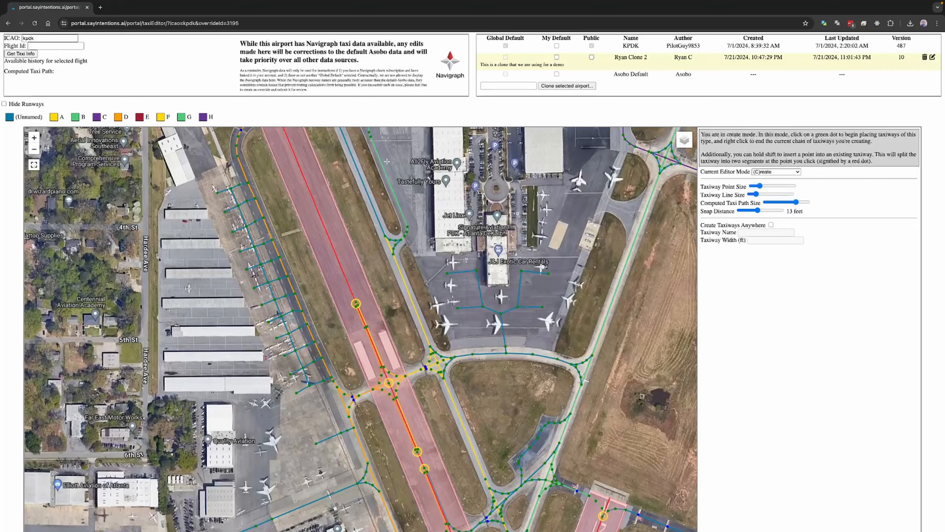
pyautogui.moveTo(402, 156); pyautogui.dragTo(371, 309)
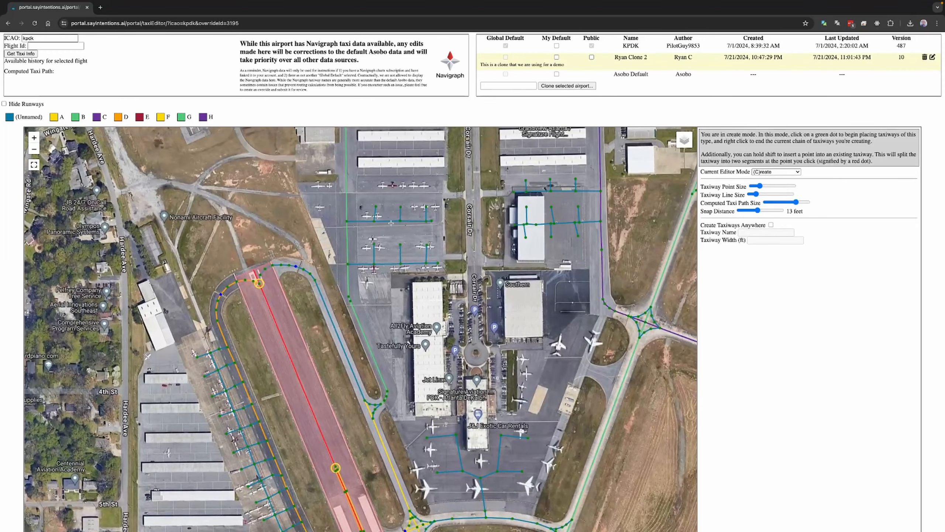
pyautogui.scroll(5, 431, 160)
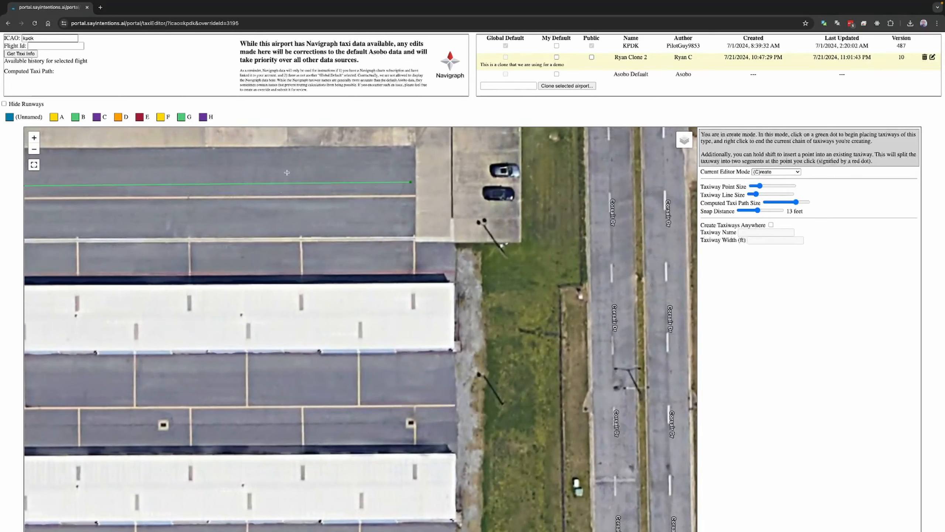
pyautogui.click(411, 183)
pyautogui.click(507, 230)
pyautogui.click(506, 309)
pyautogui.click(478, 368)
pyautogui.rightClick(360, 388)
# Extend the unnamed taxiway east of Corsair Dr from its western end with two segments.
pyautogui.scroll(-2, 420, 373)
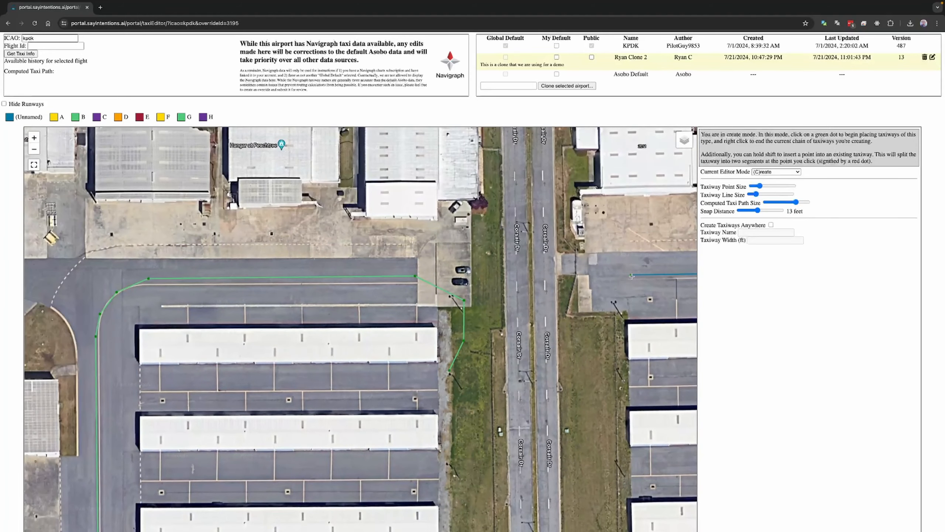
pyautogui.click(632, 276)
pyautogui.click(587, 250)
pyautogui.click(577, 306)
pyautogui.rightClick(604, 343)
# Insert a point into taxiway G north of the hangars and draw a branch from it that loops back across the top hangar row.
pyautogui.keyDown('shift'); pyautogui.click(279, 283); pyautogui.keyUp('shift')
pyautogui.click(280, 278)
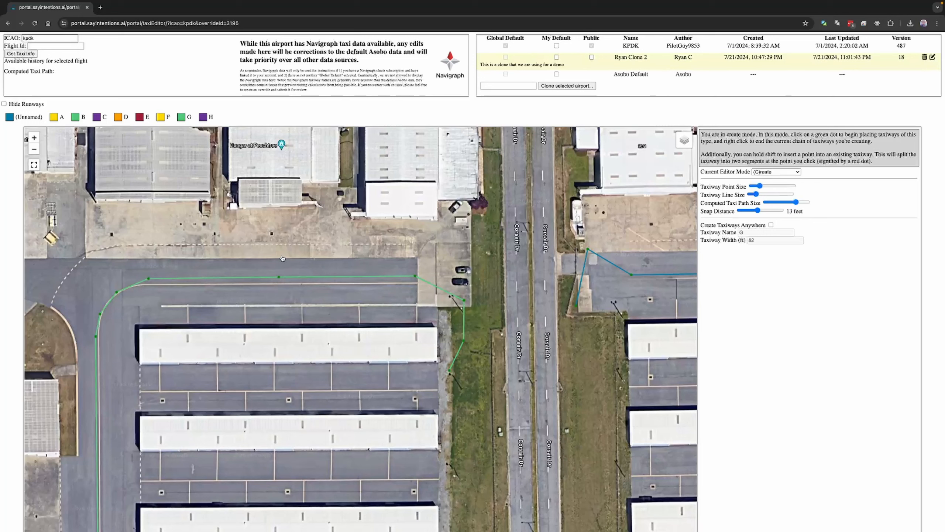
pyautogui.click(267, 237)
pyautogui.click(213, 235)
pyautogui.click(213, 235)
pyautogui.click(226, 363)
pyautogui.rightClick(225, 367)
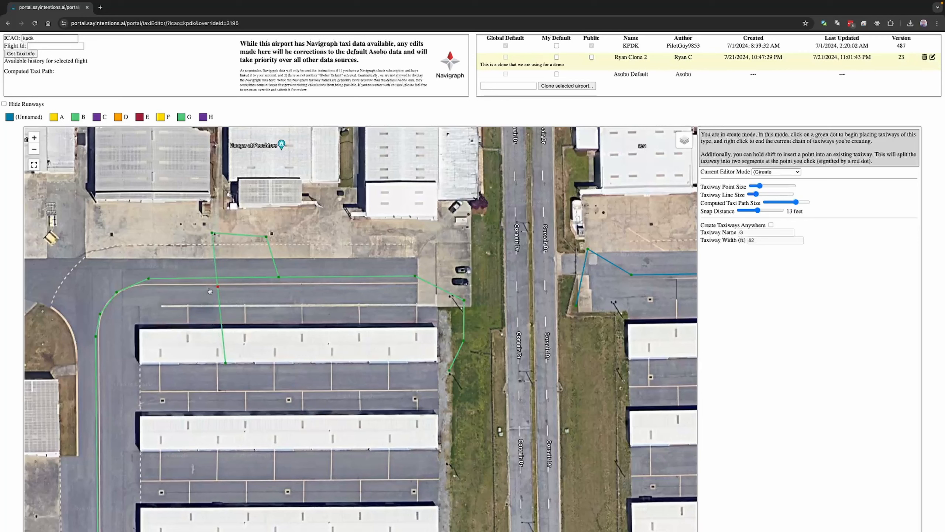
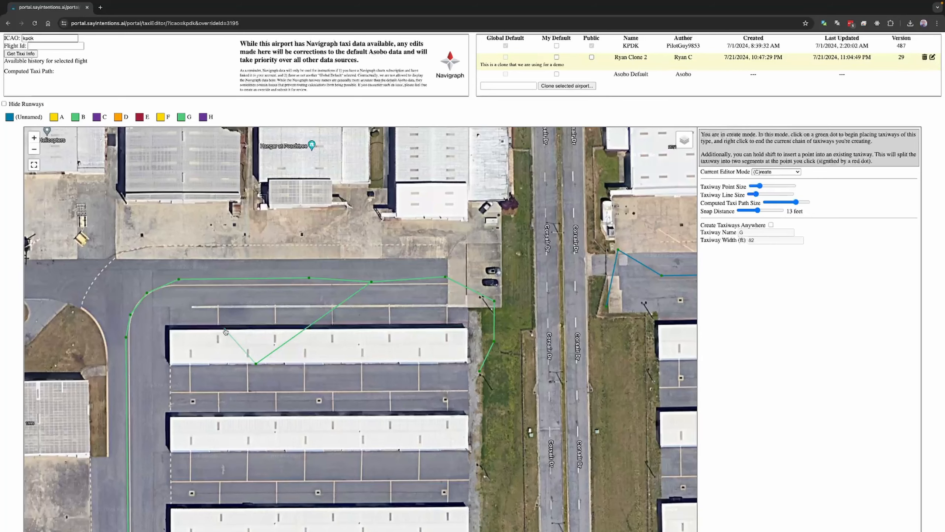
pyautogui.rightClick(226, 330)
# Examine the taxi paths and yellow markers at runway 16/34's northern end and farther south along its centreline.
pyautogui.scroll(-3, 397, 402)
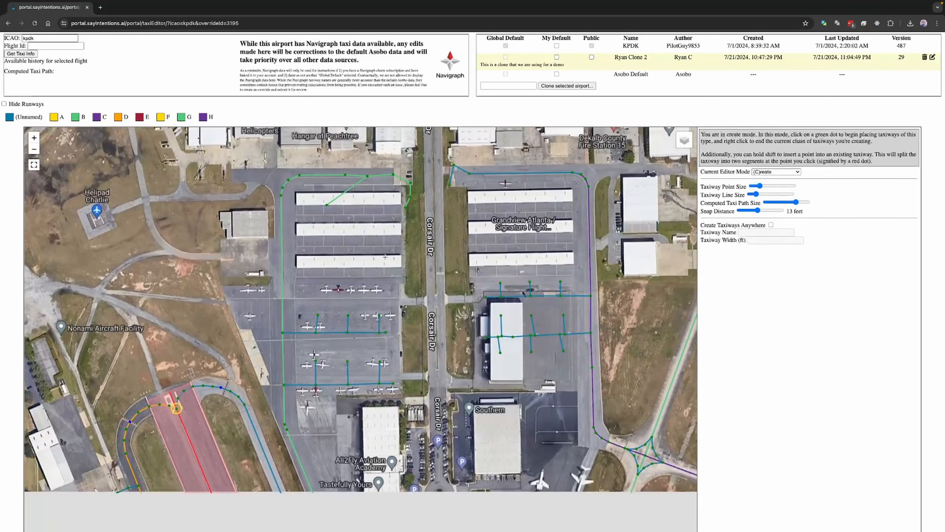
pyautogui.moveTo(385, 257); pyautogui.dragTo(384, 238)
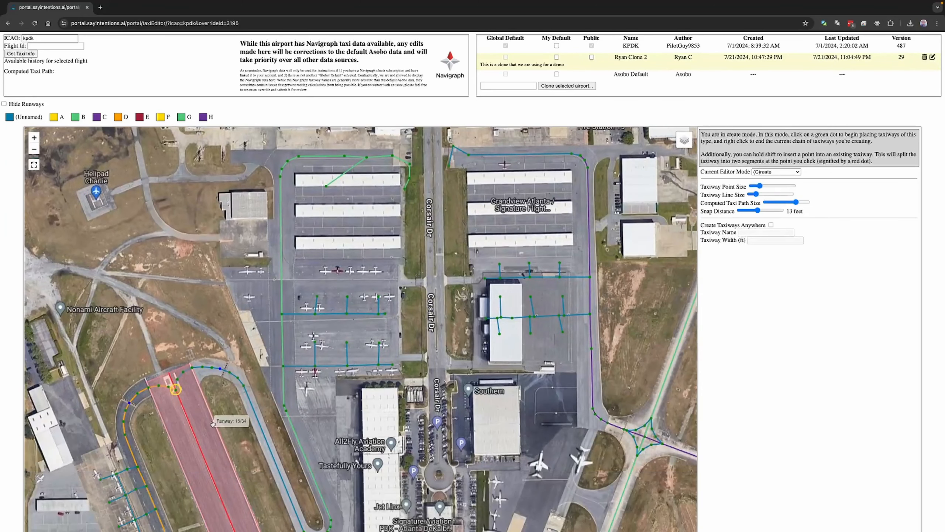
pyautogui.moveTo(226, 403); pyautogui.dragTo(345, 337)
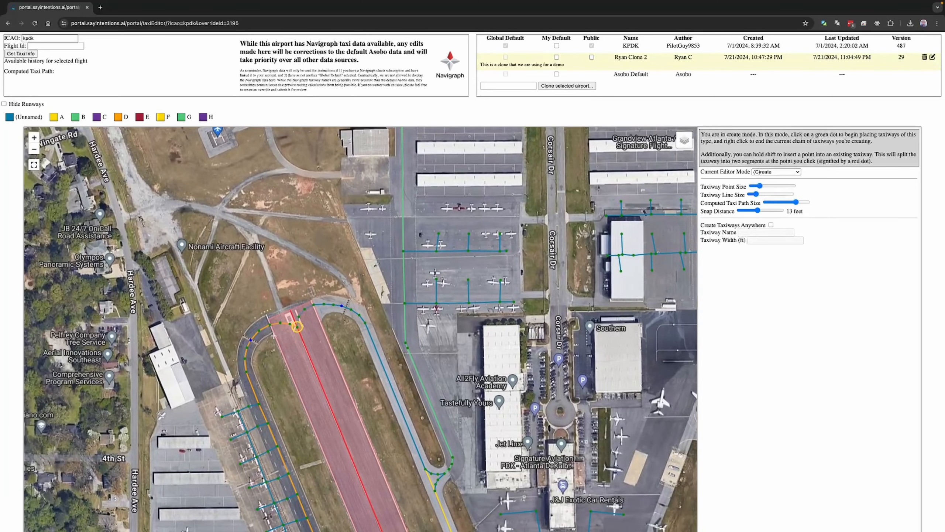
pyautogui.scroll(2, 285, 315)
pyautogui.scroll(2, 294, 322)
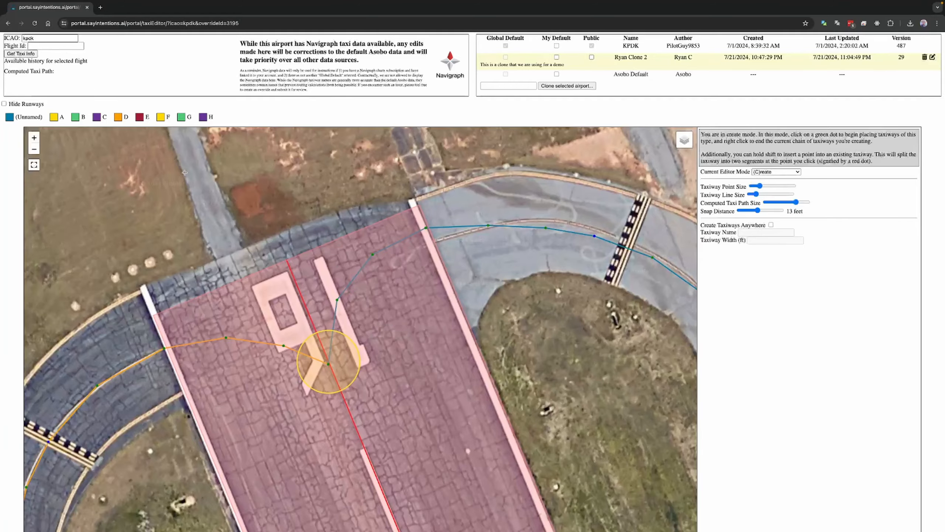
pyautogui.scroll(-5, 391, 338)
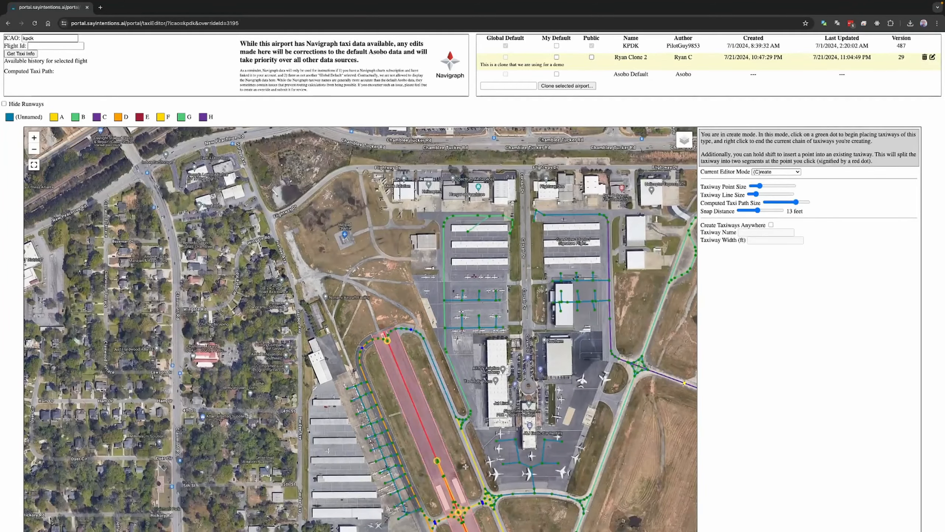
pyautogui.scroll(5, 465, 466)
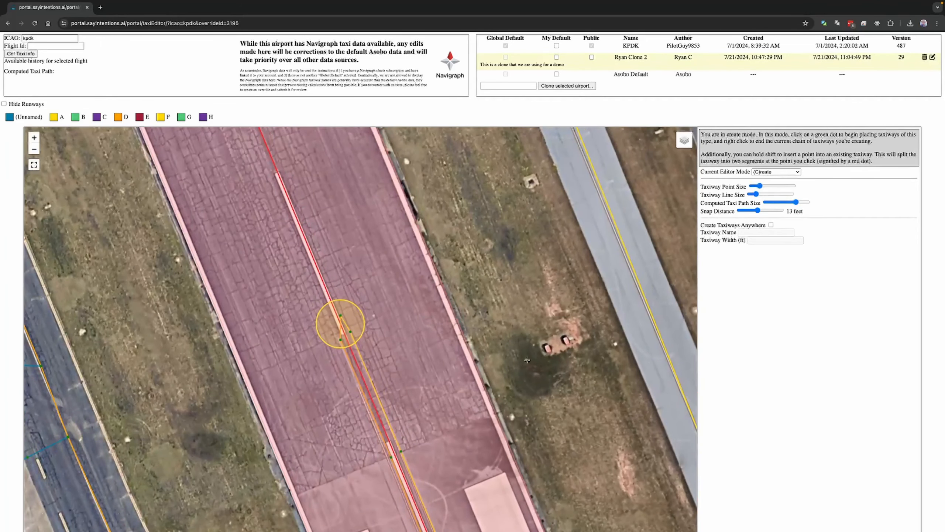
pyautogui.moveTo(553, 402); pyautogui.dragTo(491, 263)
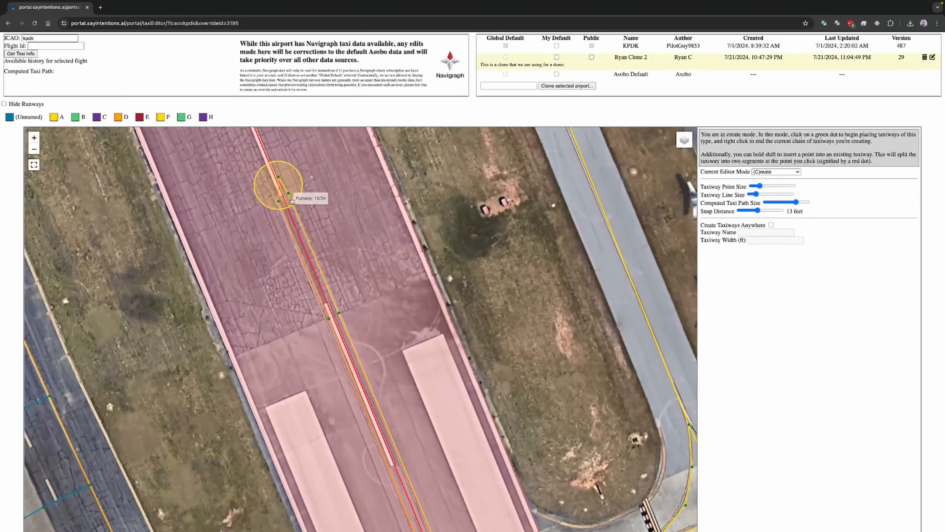
pyautogui.scroll(-3, 559, 349)
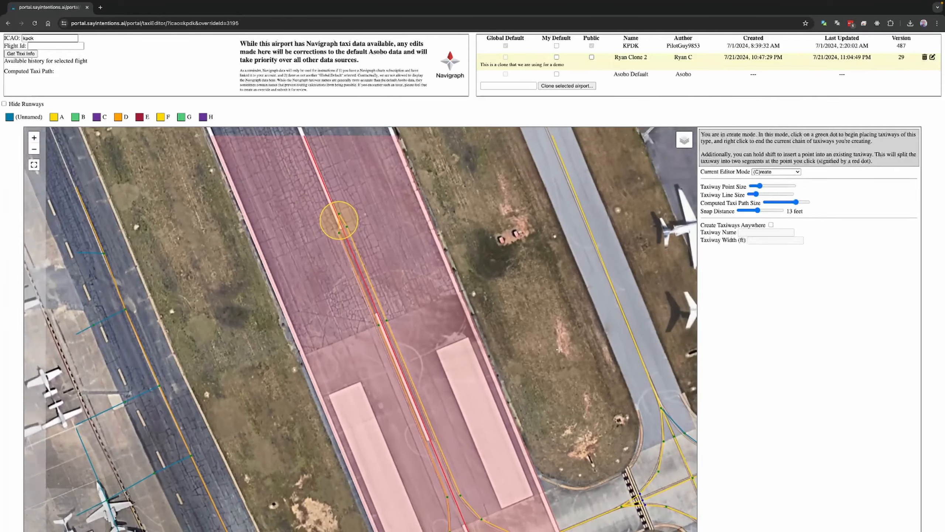
# Examine the taxi paths and yellow markers along runway 16/34's centreline, north of and around the taxiway crossing.
pyautogui.scroll(3, 578, 481)
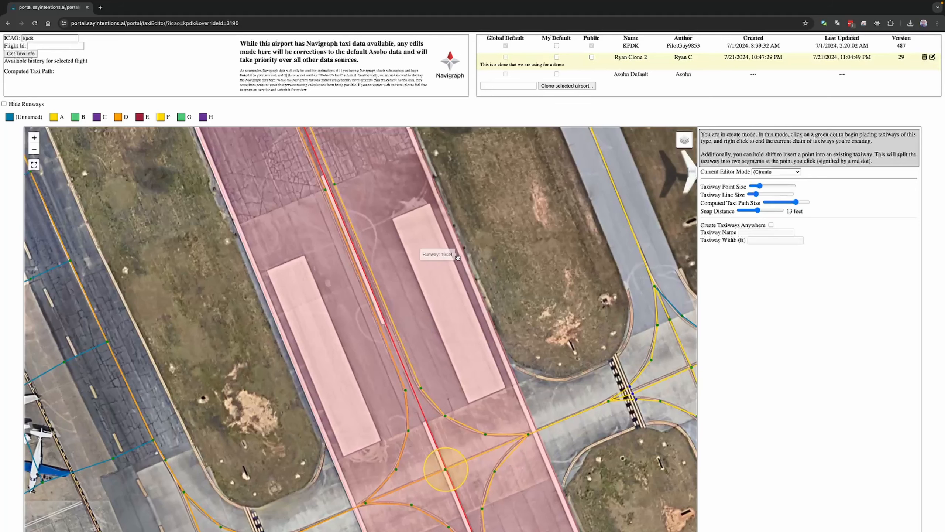
pyautogui.moveTo(402, 158); pyautogui.dragTo(443, 286)
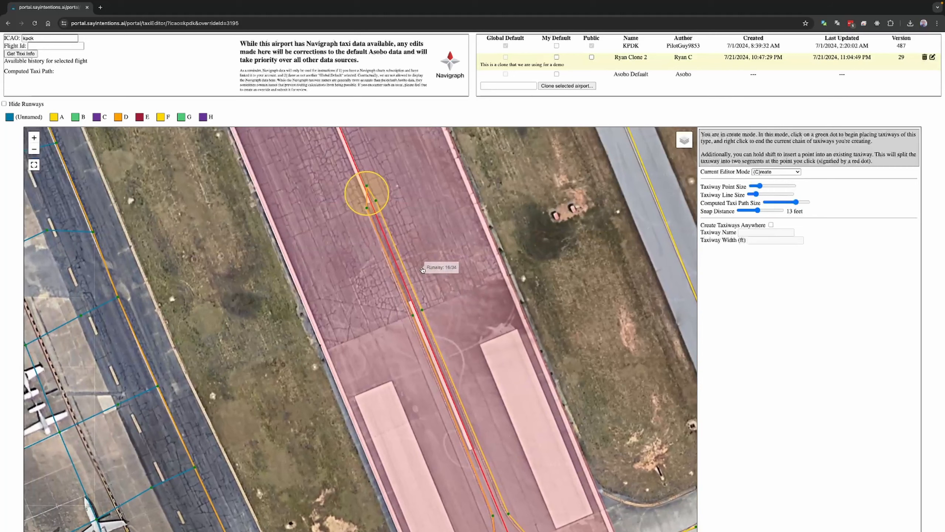
pyautogui.scroll(2, 452, 267)
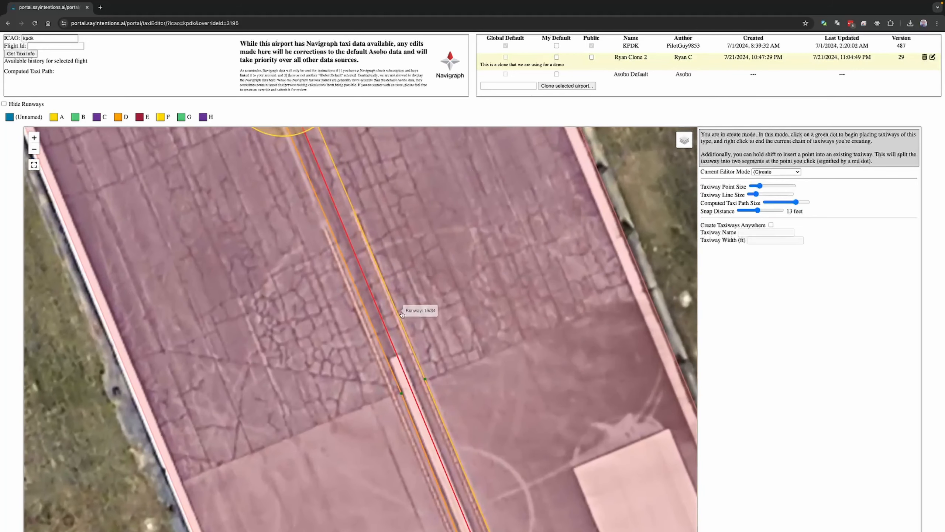
pyautogui.moveTo(419, 240); pyautogui.dragTo(472, 346)
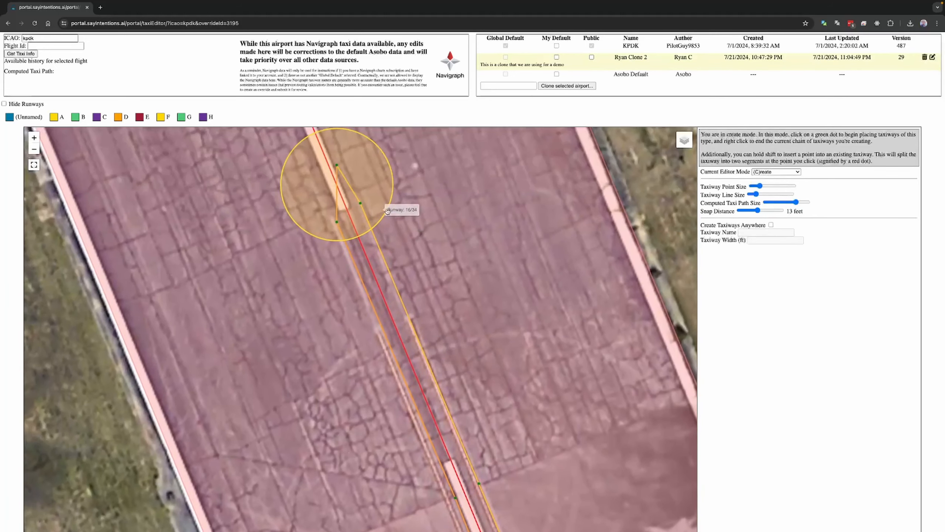
pyautogui.scroll(-2, 524, 341)
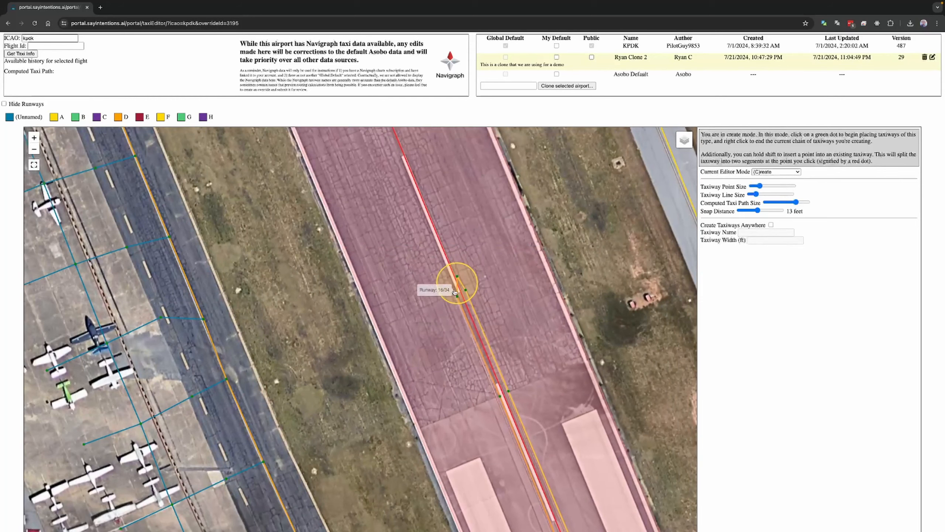
pyautogui.scroll(-2, 587, 329)
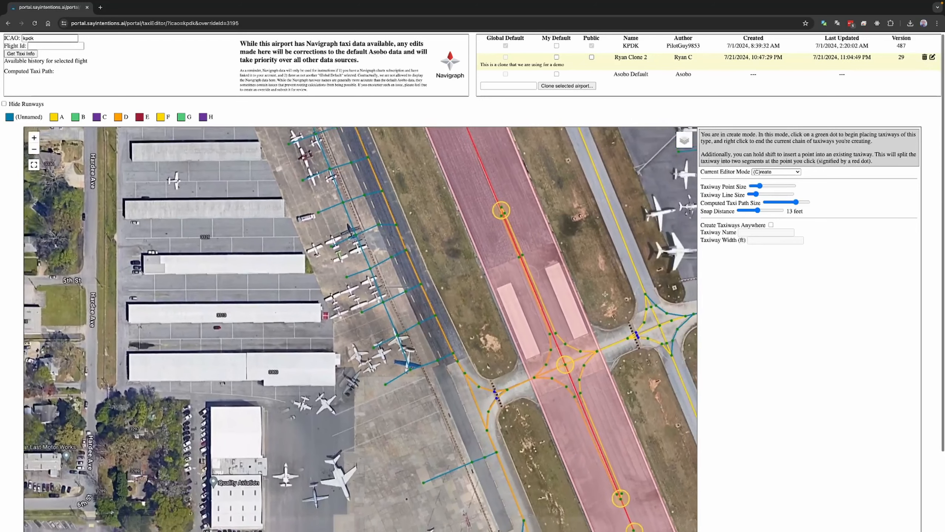
pyautogui.moveTo(605, 294); pyautogui.dragTo(549, 236)
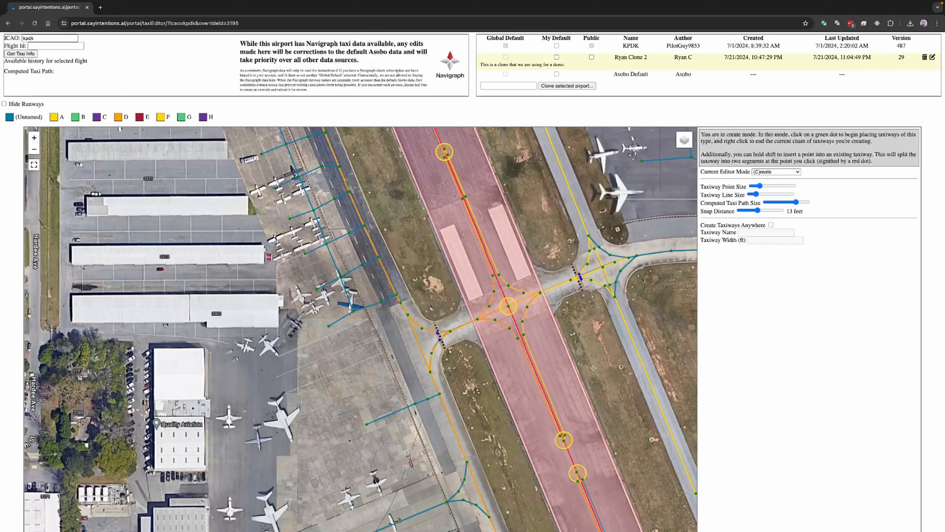
# Switch to points/parking mode and view the parking spots across the airport's northern ramps.
pyautogui.press('p')
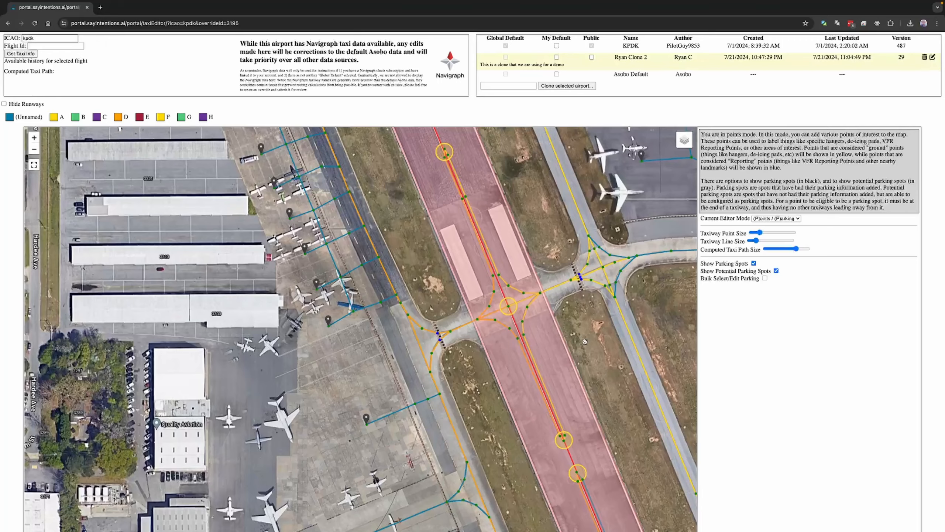
pyautogui.scroll(-3, 585, 342)
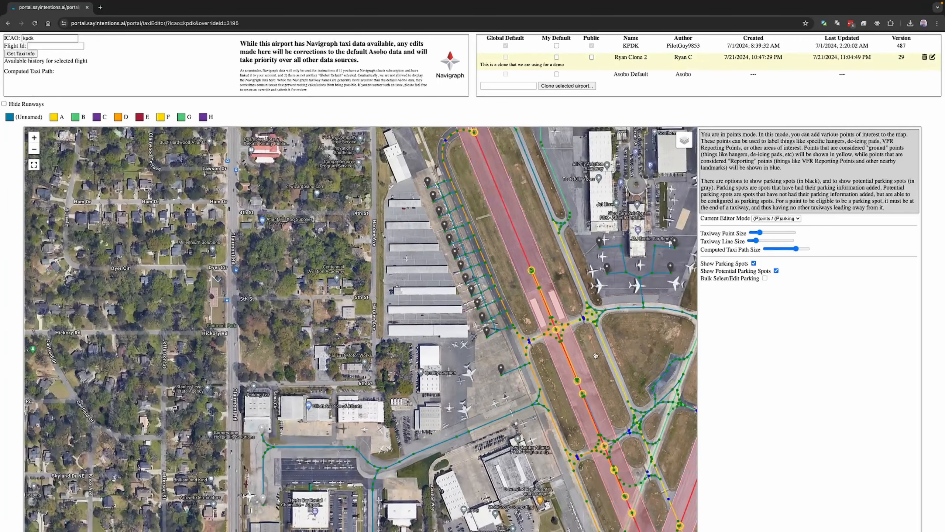
pyautogui.moveTo(596, 356); pyautogui.dragTo(383, 418)
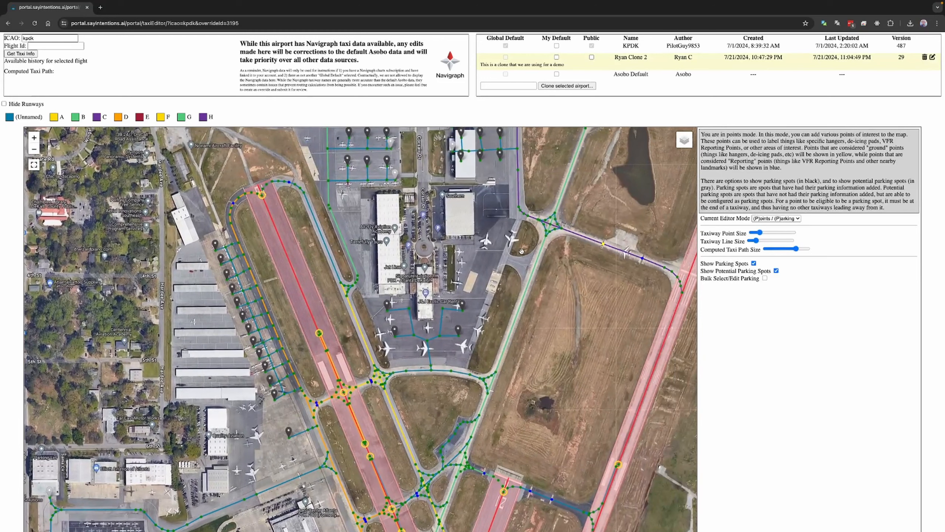
# Load the taxi data for airport KRYY and open the editable override created on 7/17/2024.
pyautogui.doubleClick(39, 38)
pyautogui.write('kryy')
pyautogui.press('Return')
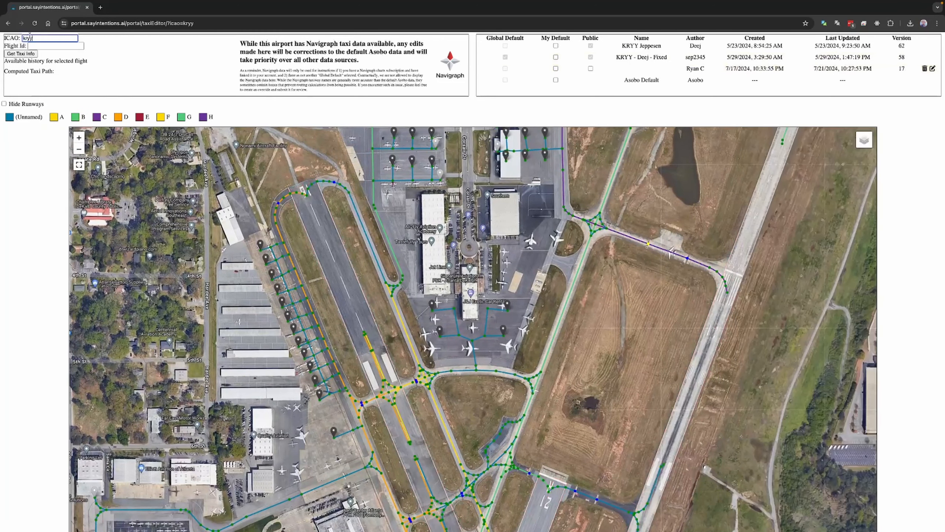
pyautogui.click(724, 72)
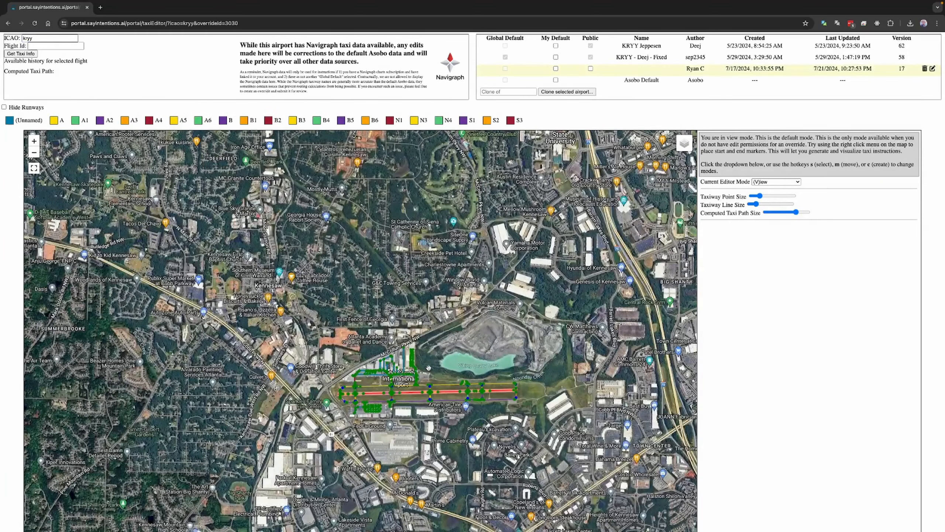
# Switch to points/parking mode and show the double row of parking spots on the Street Map base layer.
pyautogui.press('p')
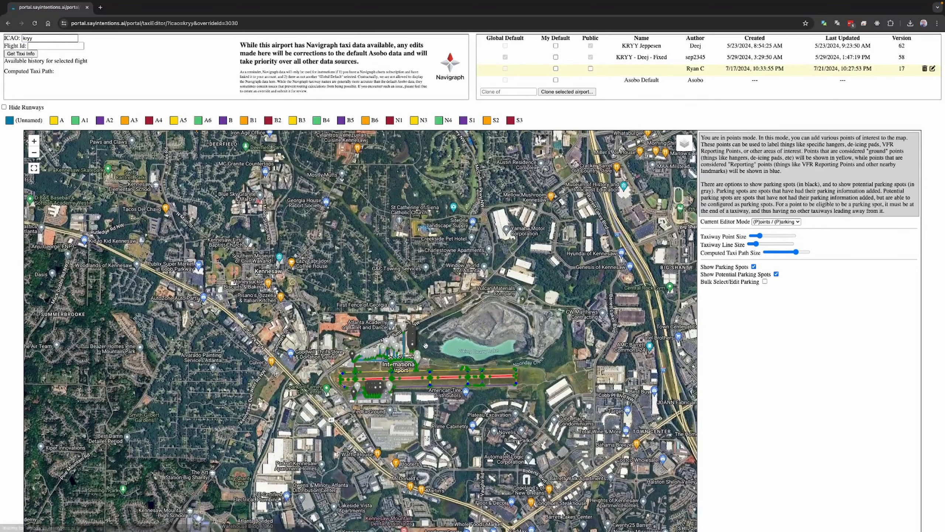
pyautogui.scroll(3, 425, 346)
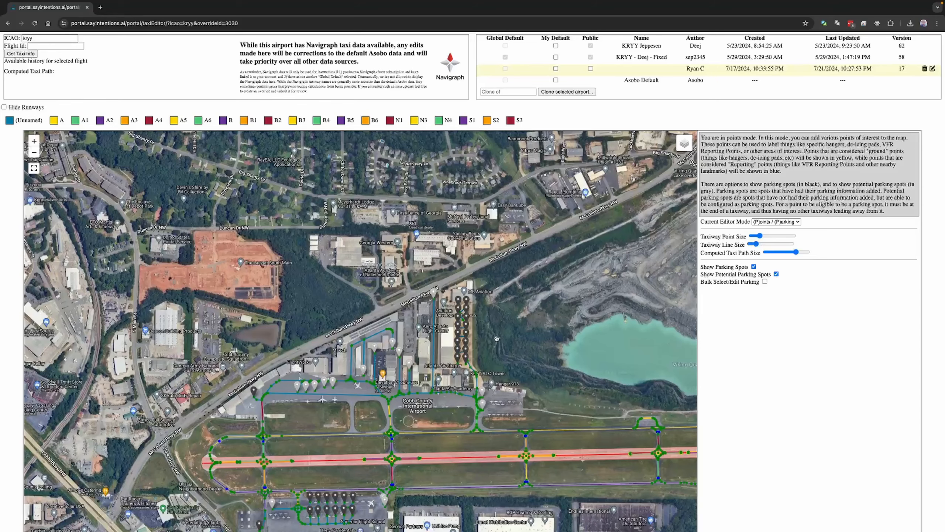
pyautogui.scroll(2, 459, 305)
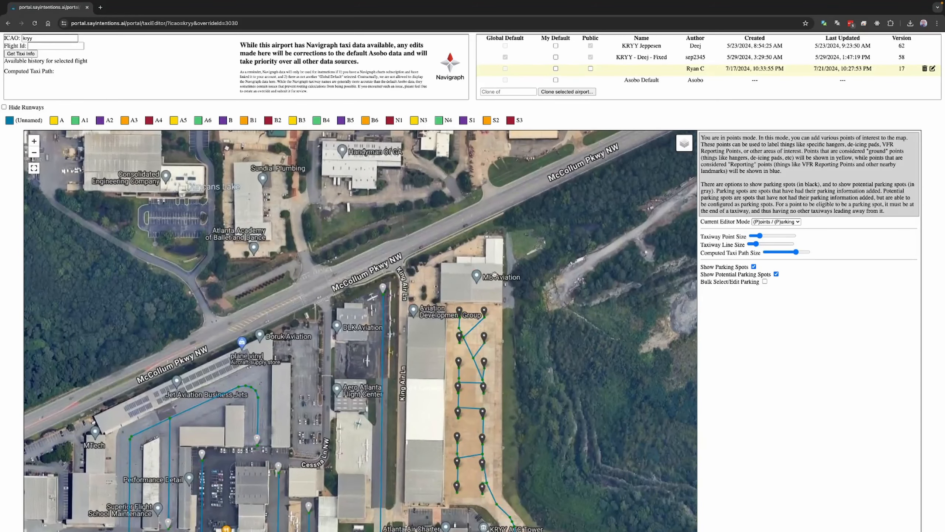
pyautogui.moveTo(693, 137)
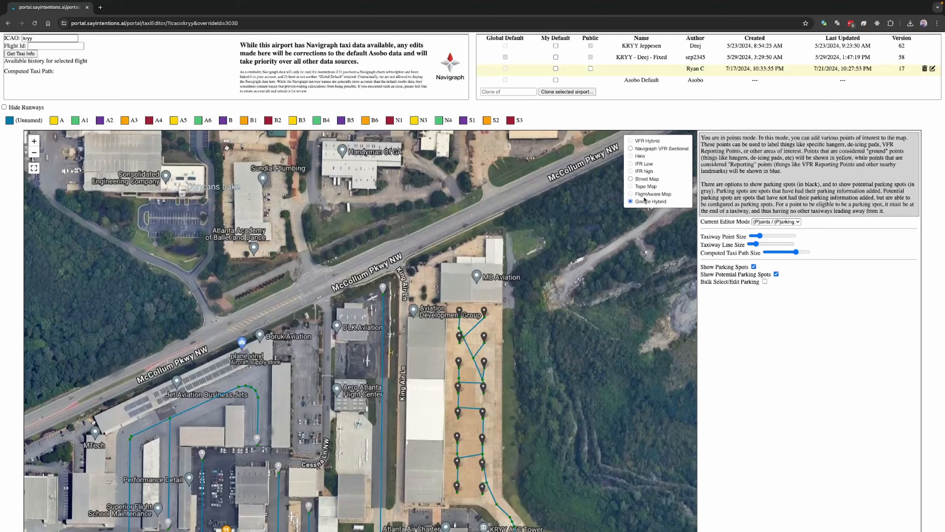
pyautogui.click(640, 185)
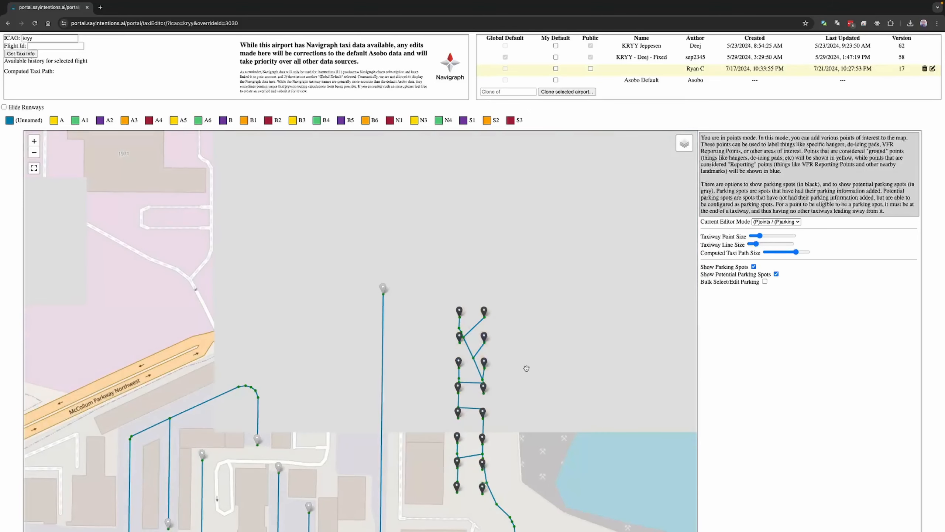
pyautogui.moveTo(539, 385); pyautogui.dragTo(534, 344)
pyautogui.scroll(-1, 534, 344)
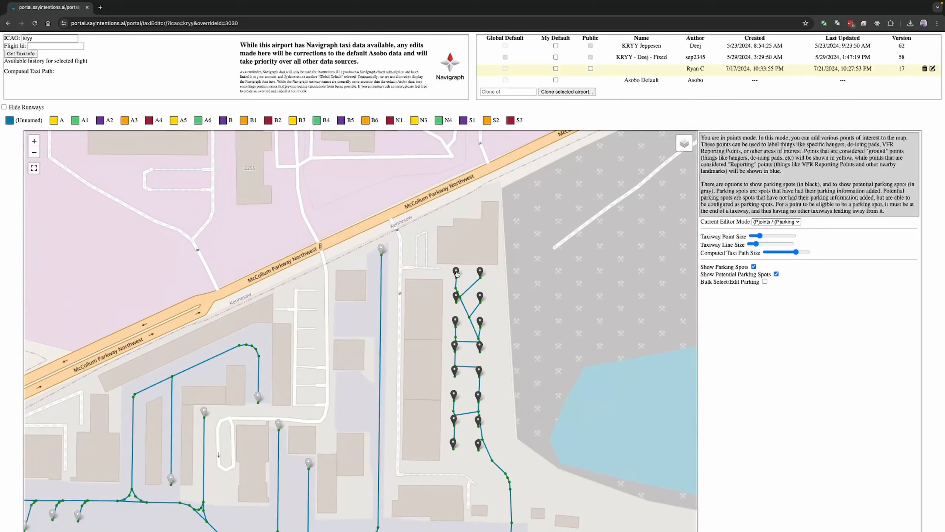
# Check the parking details of the north-eastern spot in the double row and close them.
pyautogui.click(480, 272)
pyautogui.click(480, 230)
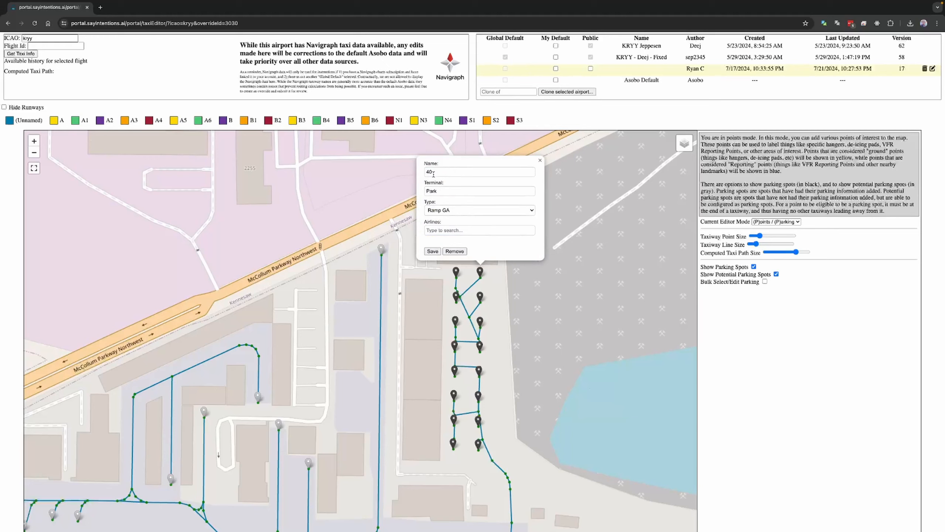
pyautogui.click(540, 160)
pyautogui.moveTo(382, 463); pyautogui.dragTo(405, 339)
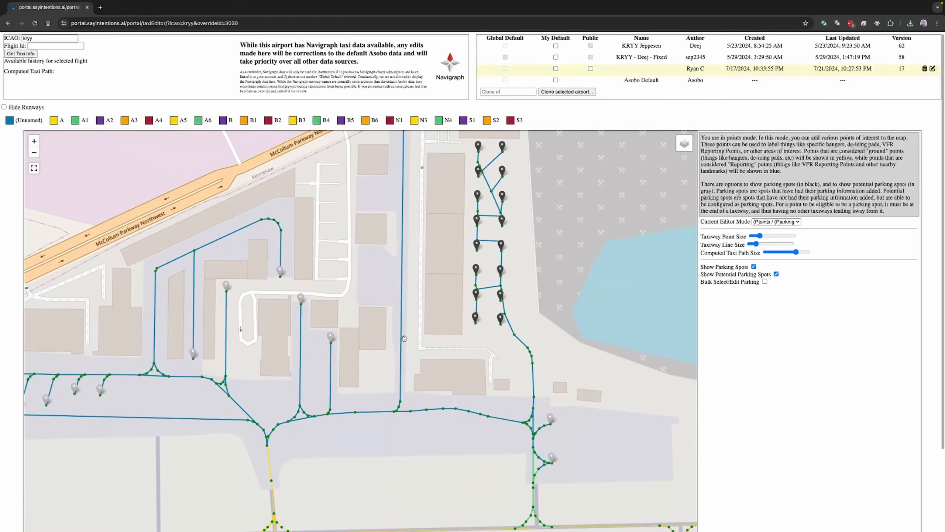
# Review the available parking types for a spot in the double row's western column, keeping Ramp GA, and close its details.
pyautogui.click(476, 270)
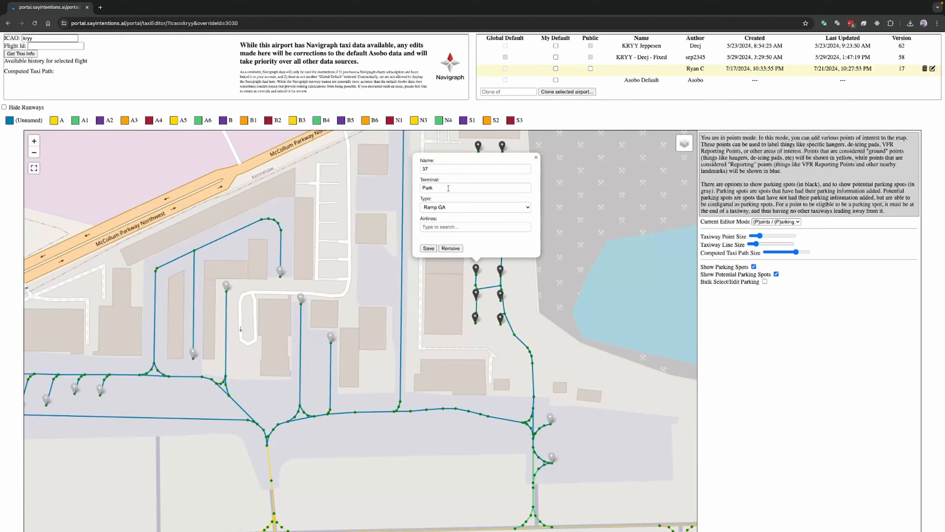
pyautogui.click(450, 208)
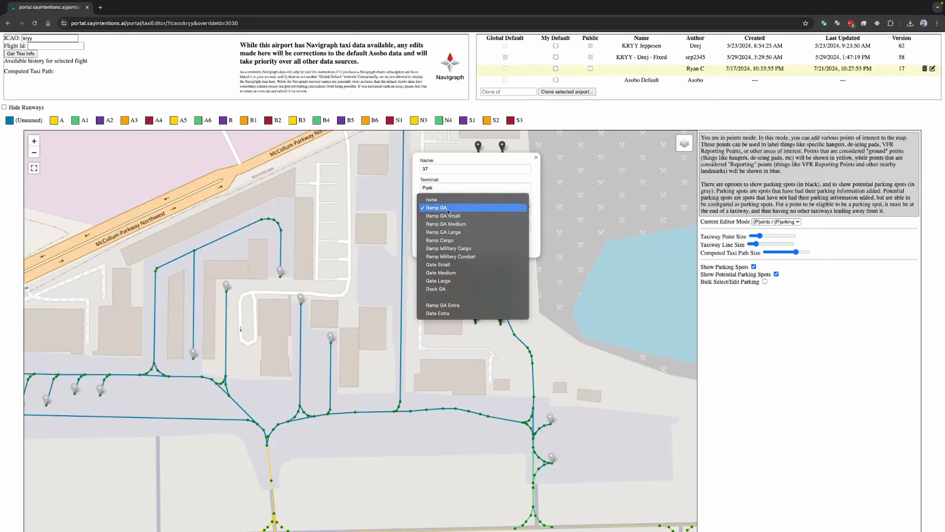
pyautogui.click(448, 208)
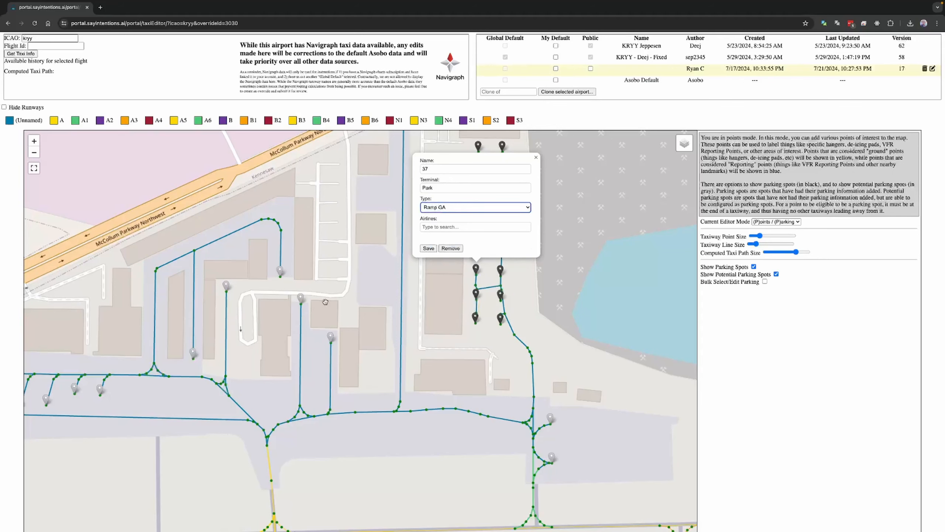
pyautogui.scroll(-1, 350, 296)
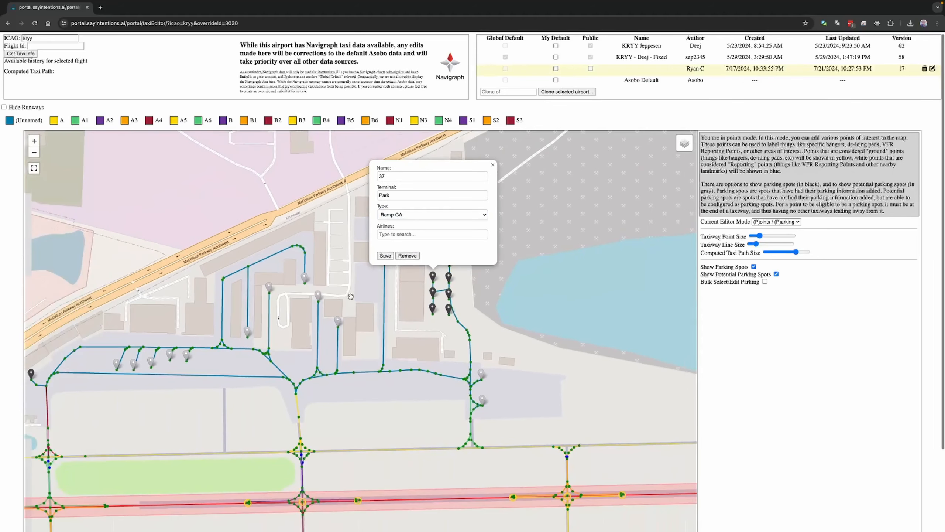
pyautogui.click(493, 165)
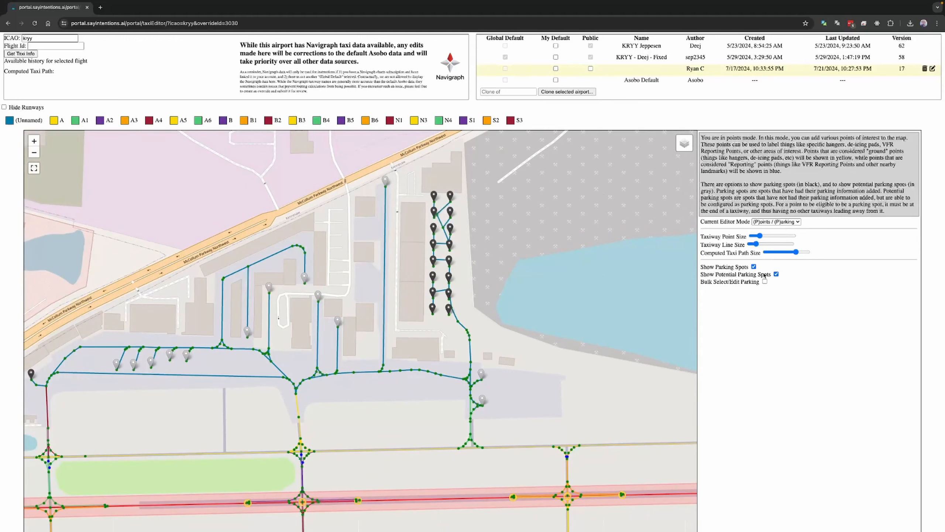
# Set the base map back to Google Hybrid around the western ramp's five potential parking spots.
pyautogui.moveTo(226, 367); pyautogui.dragTo(389, 346)
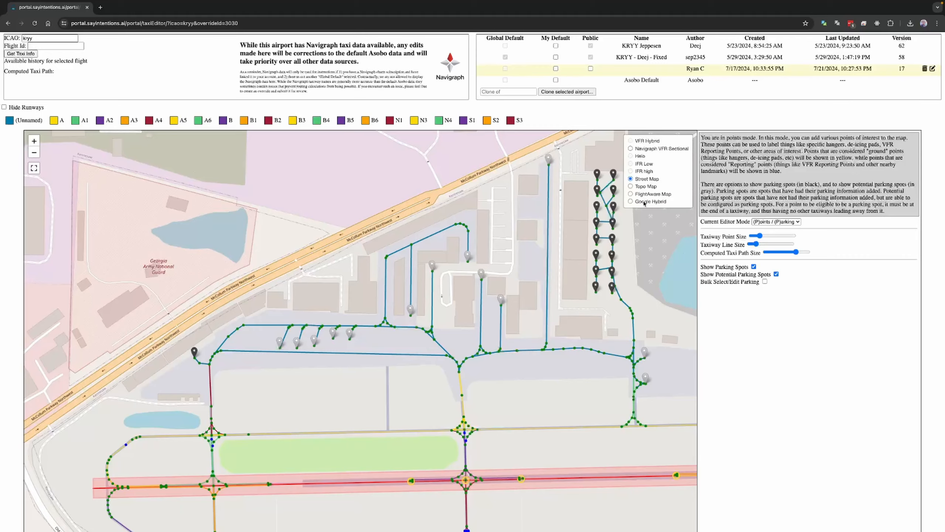
pyautogui.click(644, 203)
pyautogui.scroll(3, 311, 337)
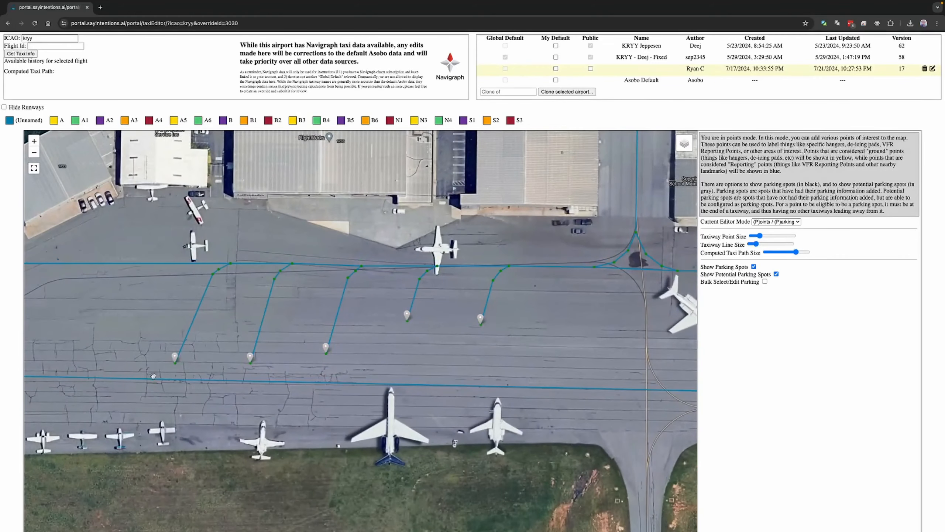
# Name the westernmost potential parking spot on the ramp 2, save it, and remove its parking information.
pyautogui.moveTo(438, 353); pyautogui.dragTo(642, 306)
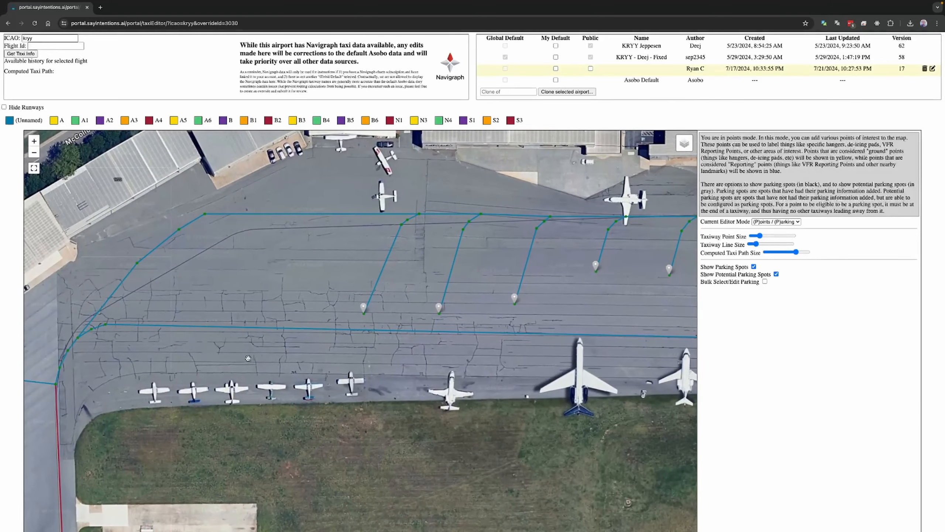
pyautogui.click(364, 307)
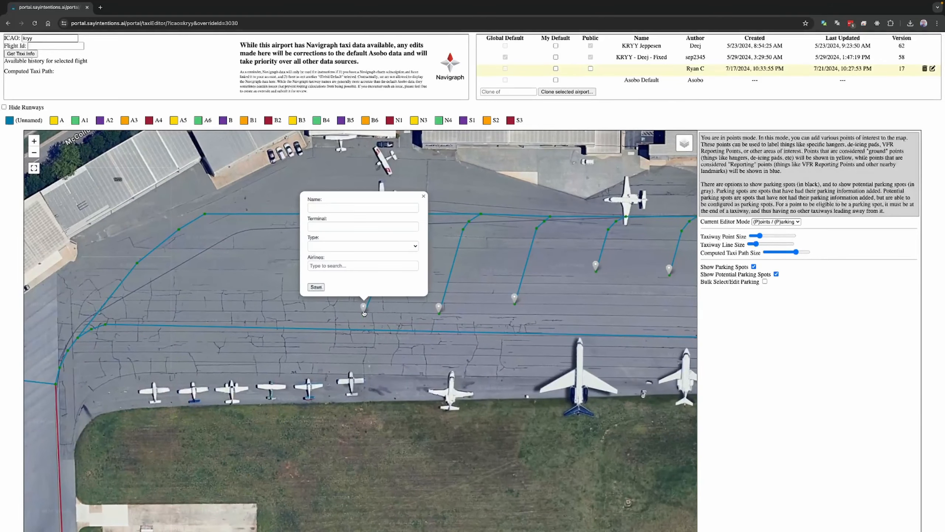
pyautogui.click(326, 205)
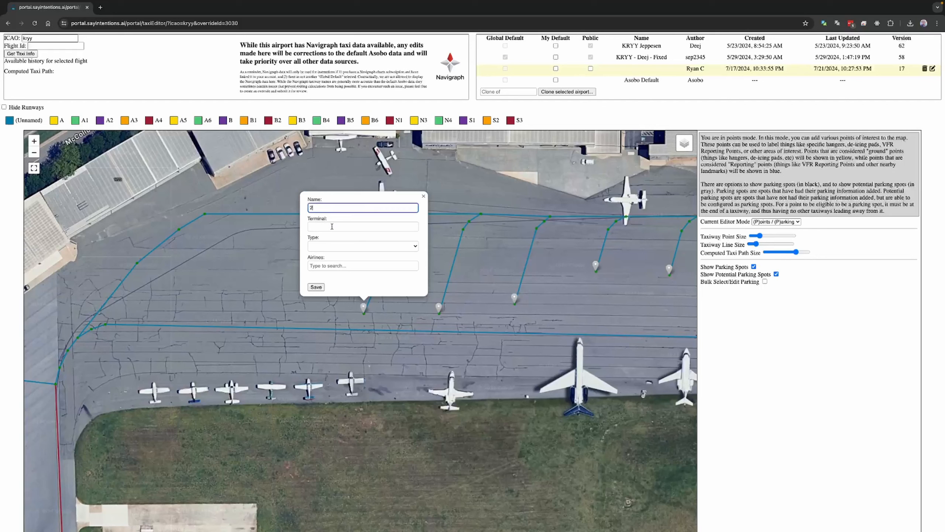
pyautogui.click(315, 287)
pyautogui.click(364, 308)
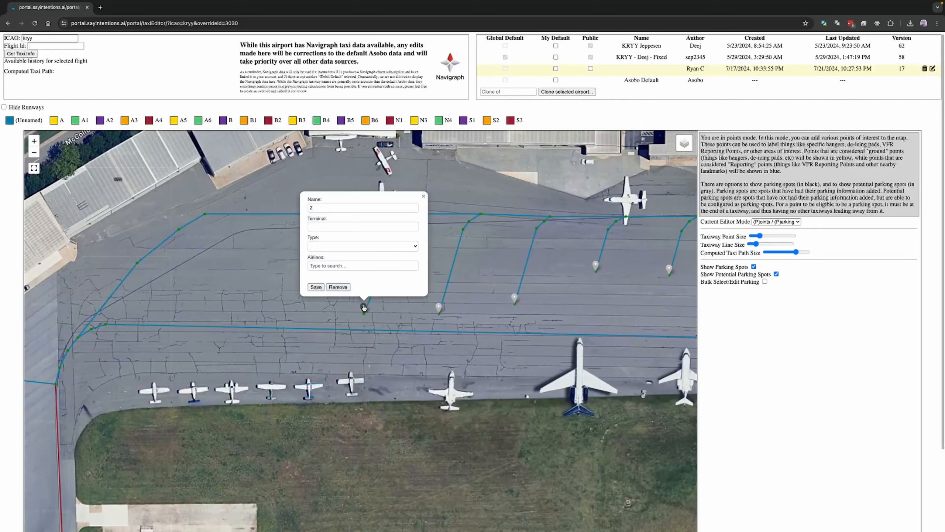
pyautogui.click(338, 287)
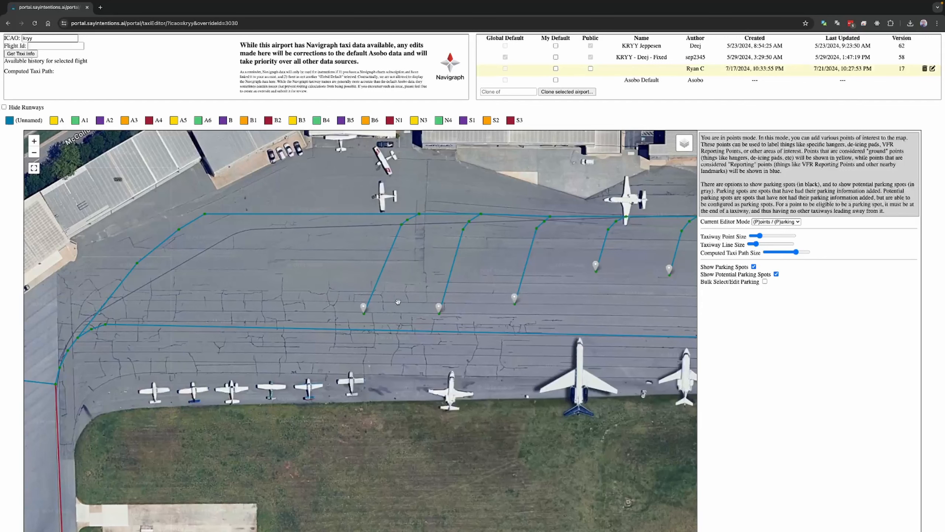
# In create mode, insert a point into the lower unnamed taxiway, north of the westernmost parked small plane.
pyautogui.moveTo(400, 313); pyautogui.dragTo(398, 264)
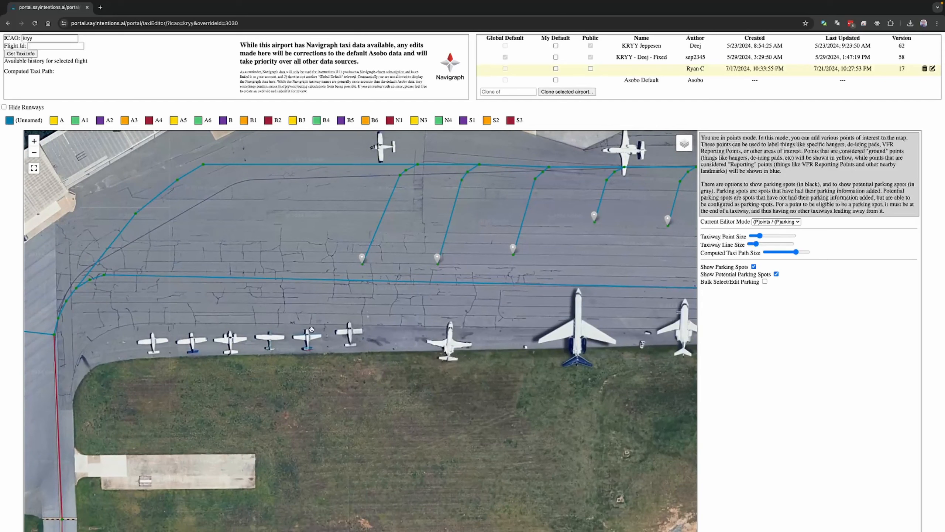
pyautogui.press('c')
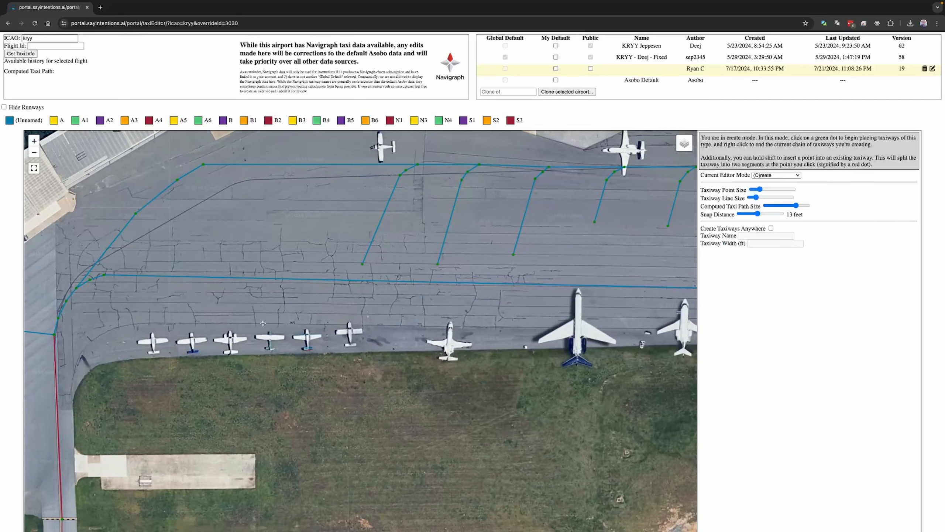
pyautogui.keyDown('shift'); pyautogui.click(150, 276); pyautogui.keyUp('shift')
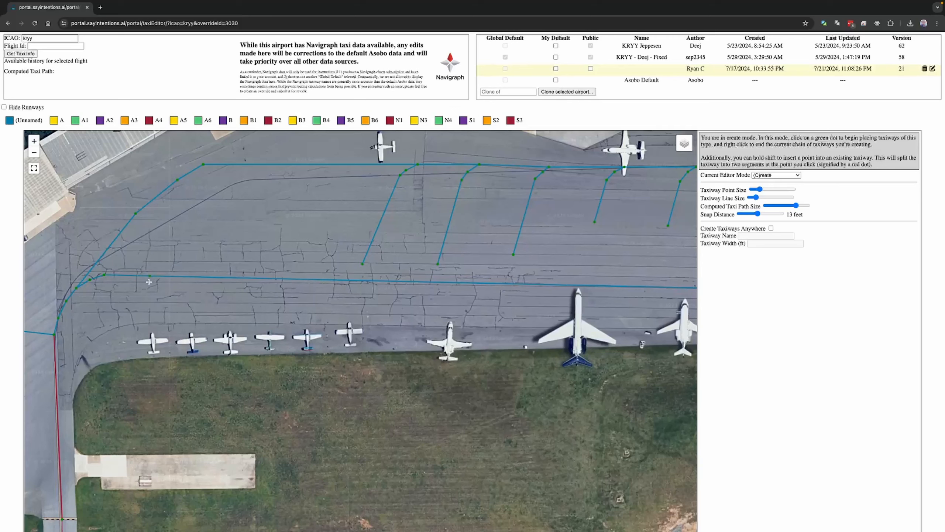
# Draw taxiway branches to the two westernmost small planes in the lower row, inserting further branch points along the unnamed taxiway.
pyautogui.click(152, 340)
pyautogui.keyDown('shift'); pyautogui.click(187, 278); pyautogui.keyUp('shift')
pyautogui.keyDown('shift'); pyautogui.click(226, 278); pyautogui.keyUp('shift')
pyautogui.click(186, 278)
pyautogui.click(191, 340)
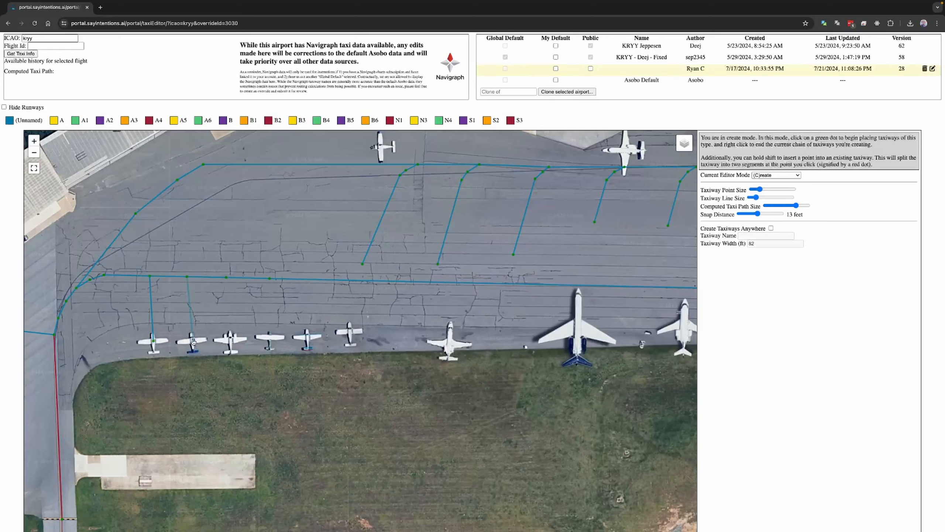
# Draw separate taxiway branches from the unnamed taxiway to the third and fourth small planes, ending the chain at the fourth.
pyautogui.click(226, 278)
pyautogui.click(230, 332)
pyautogui.rightClick(269, 277)
pyautogui.click(270, 279)
pyautogui.click(270, 335)
pyautogui.rightClick(274, 333)
# In points/parking mode, name the potential parking spot at the westernmost small plane 52 and save it.
pyautogui.press('p')
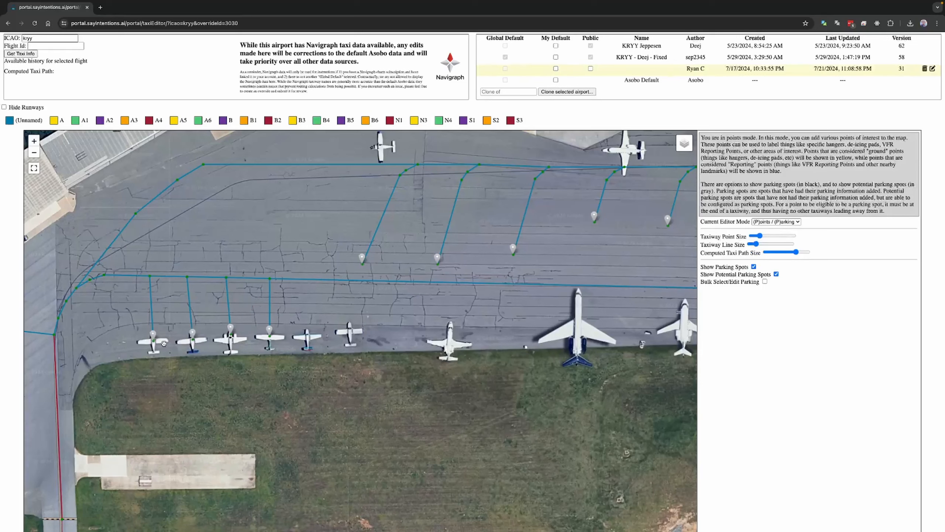
pyautogui.click(154, 334)
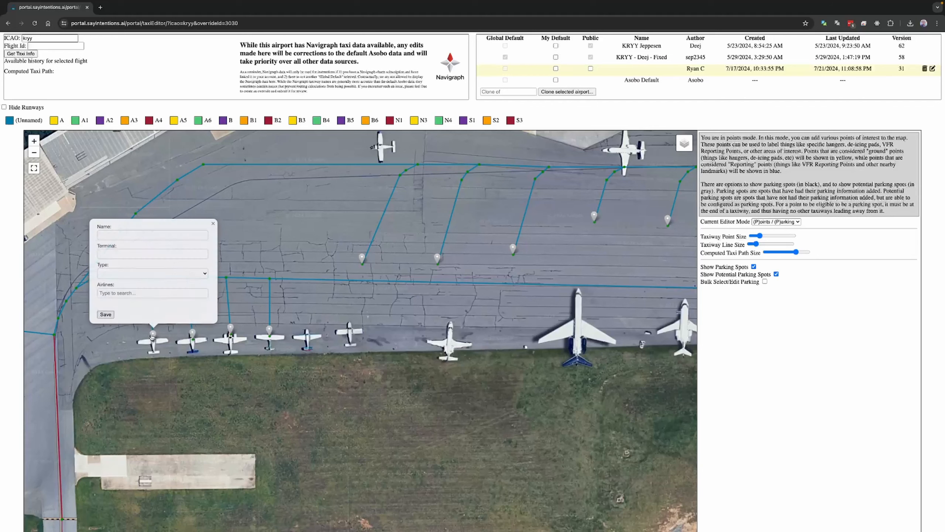
pyautogui.click(117, 234)
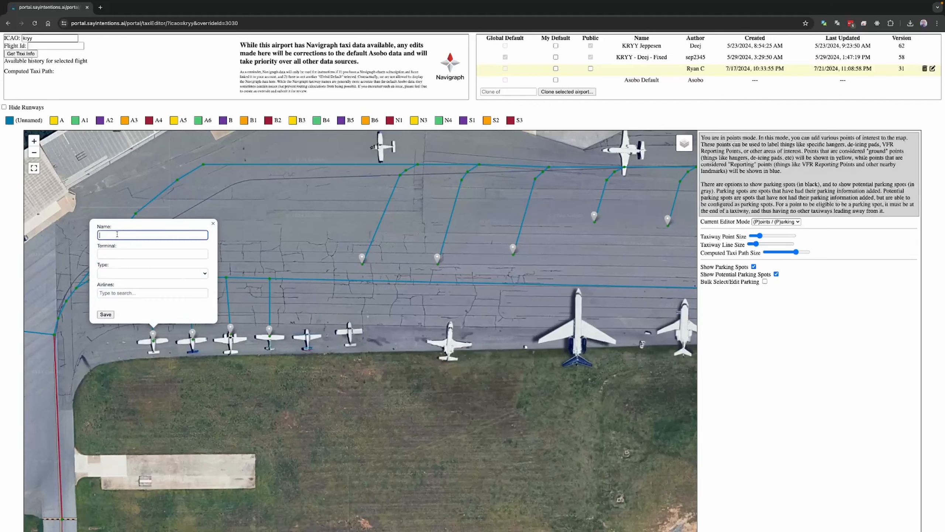
pyautogui.click(114, 273)
pyautogui.click(117, 186)
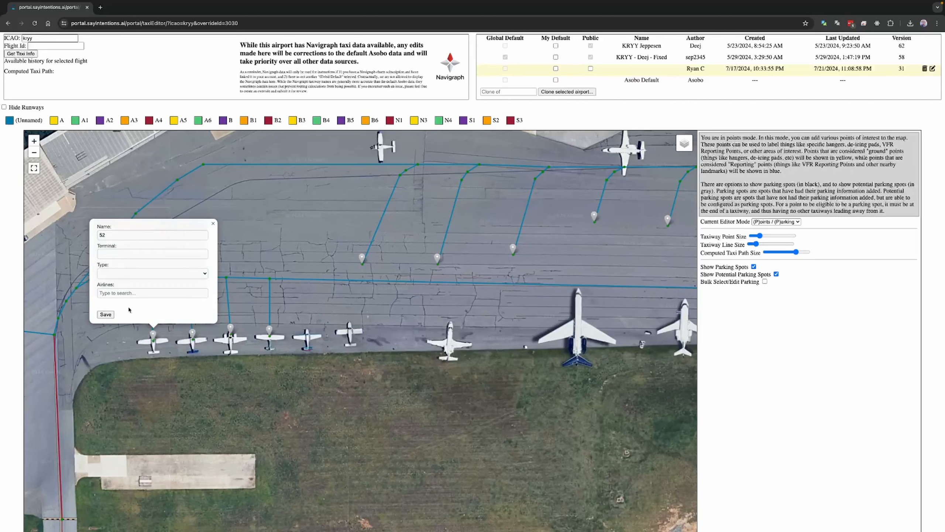
pyautogui.click(105, 314)
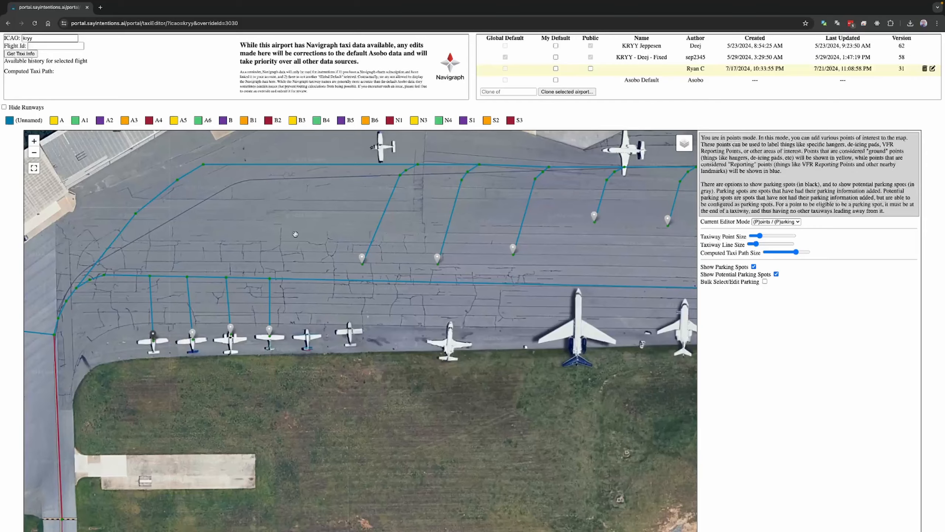
# Add a point named Quarry on the quarry lake north of the runway, set its type to Reporting, and save it.
pyautogui.scroll(-4, 295, 238)
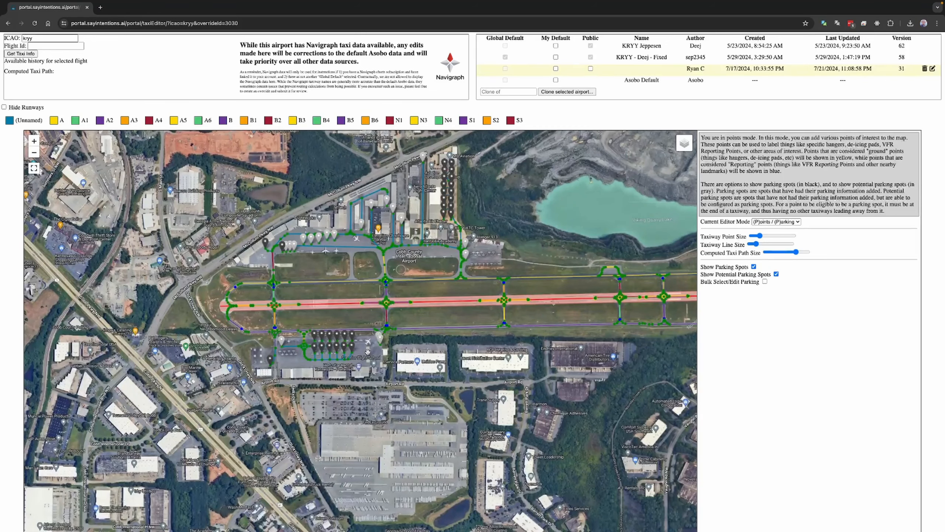
pyautogui.moveTo(568, 250); pyautogui.dragTo(339, 337)
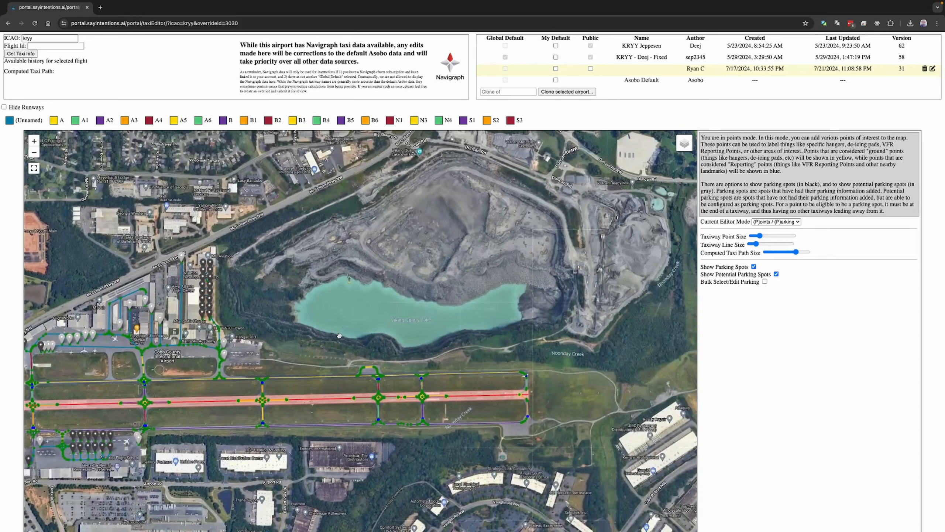
pyautogui.click(405, 321)
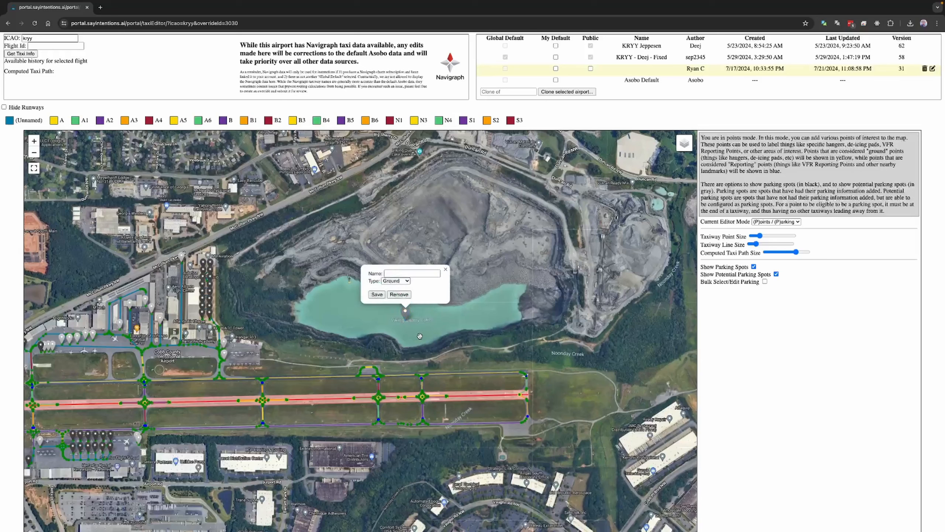
pyautogui.click(400, 273)
pyautogui.click(396, 281)
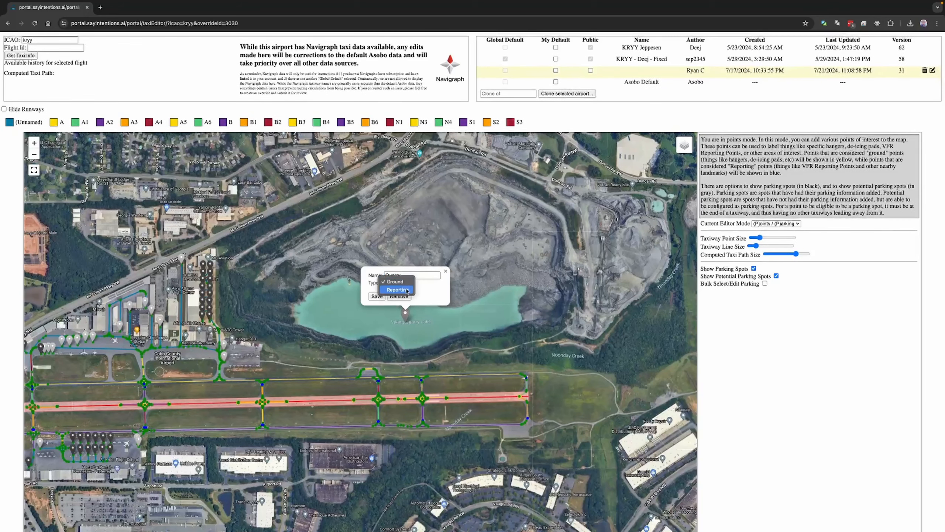
pyautogui.click(407, 291)
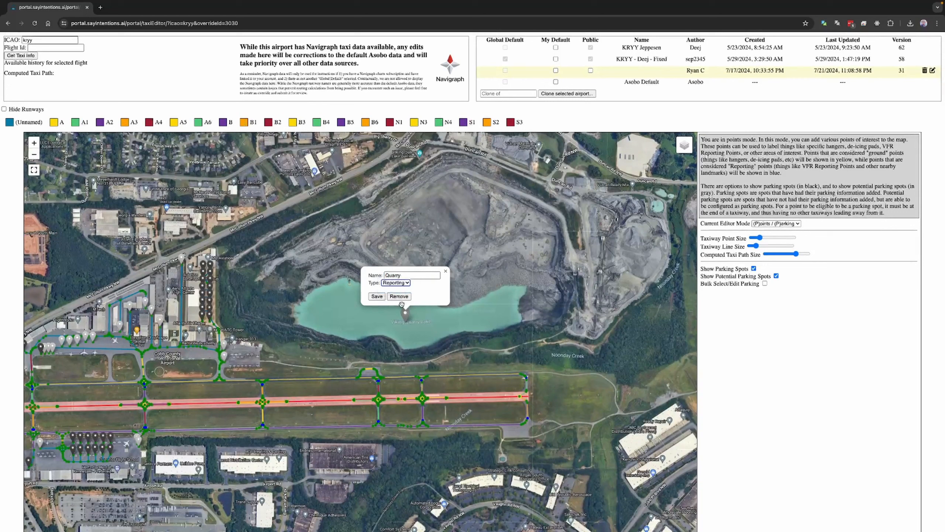
pyautogui.click(377, 296)
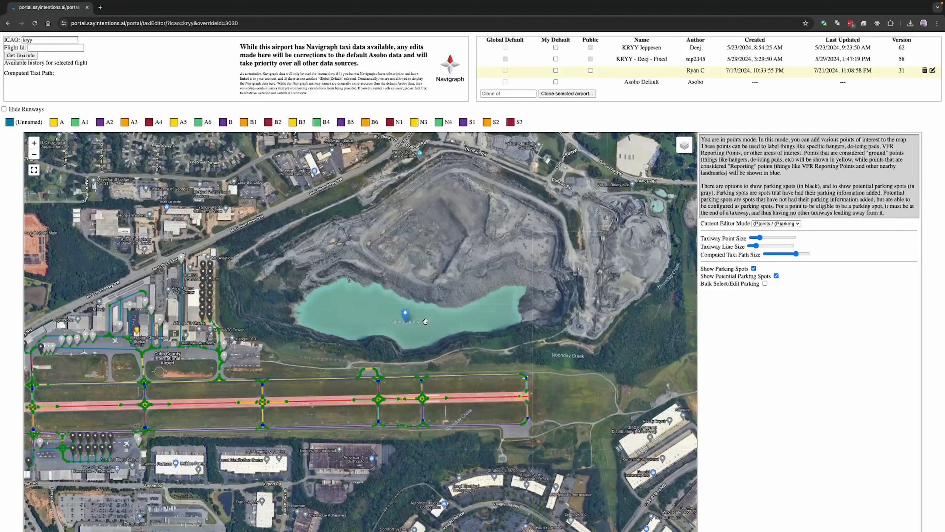
# Add a Ground point named Customs beside the small building at the southern ramp's east edge and save it.
pyautogui.moveTo(170, 445); pyautogui.dragTo(338, 345)
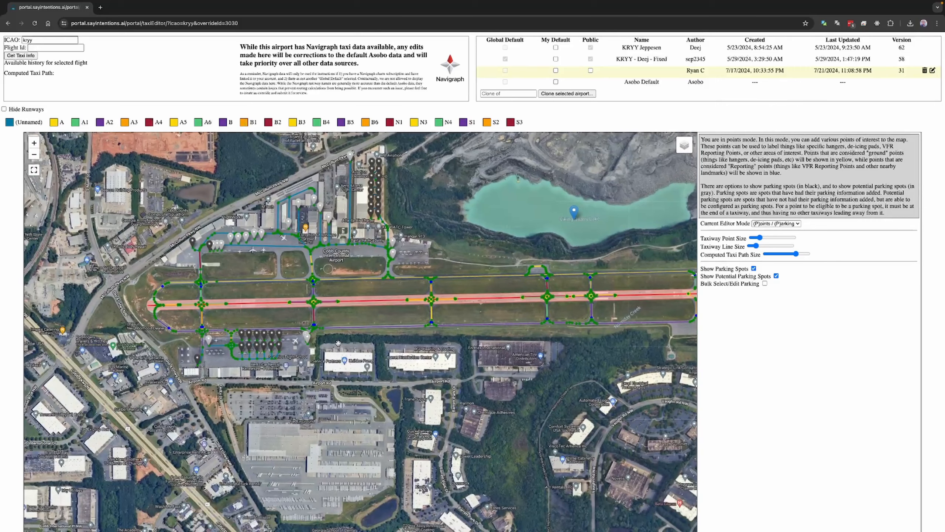
pyautogui.scroll(3, 307, 365)
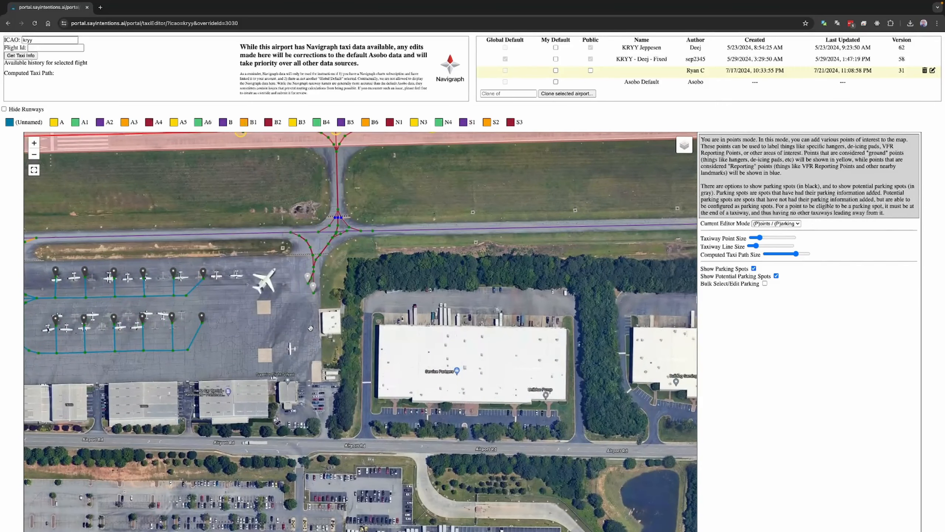
pyautogui.click(310, 316)
pyautogui.click(306, 279)
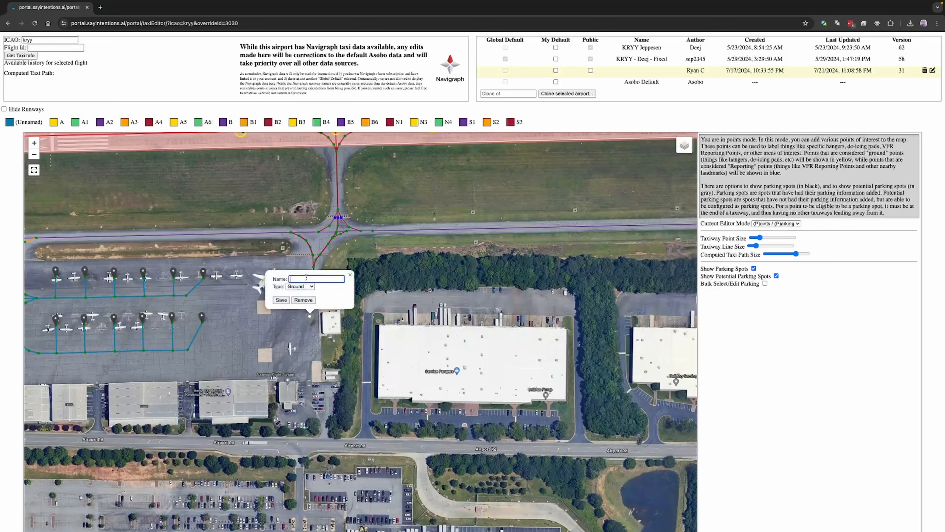
pyautogui.write('Customs')
pyautogui.click(281, 300)
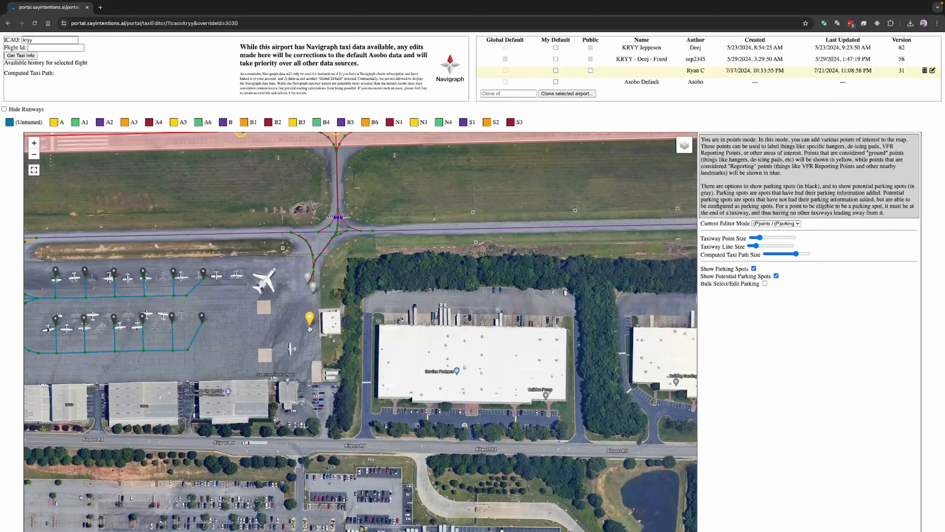
# Review the Customs and Quarry points on the map and remove the Customs point from the southern ramp.
pyautogui.moveTo(312, 349); pyautogui.dragTo(368, 333)
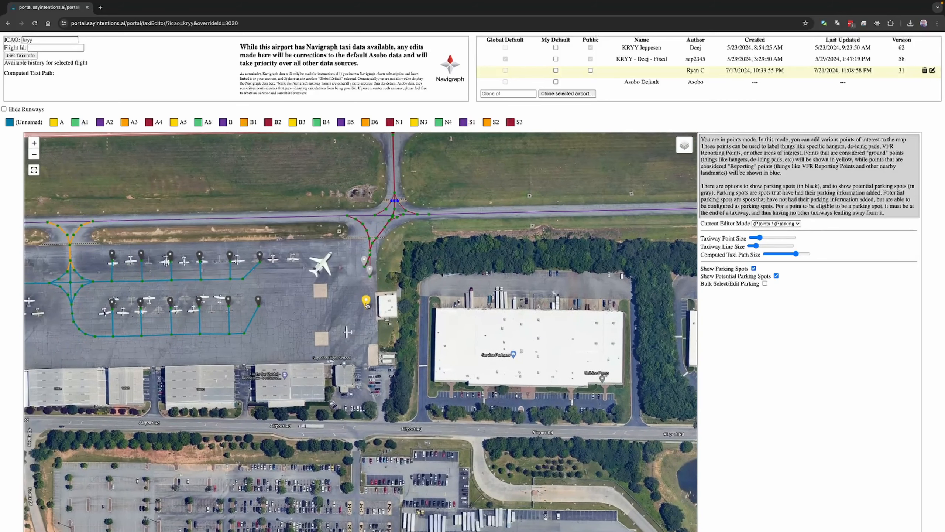
pyautogui.moveTo(367, 305); pyautogui.dragTo(371, 305)
pyautogui.moveTo(424, 284); pyautogui.dragTo(349, 345)
pyautogui.scroll(-1, 346, 348)
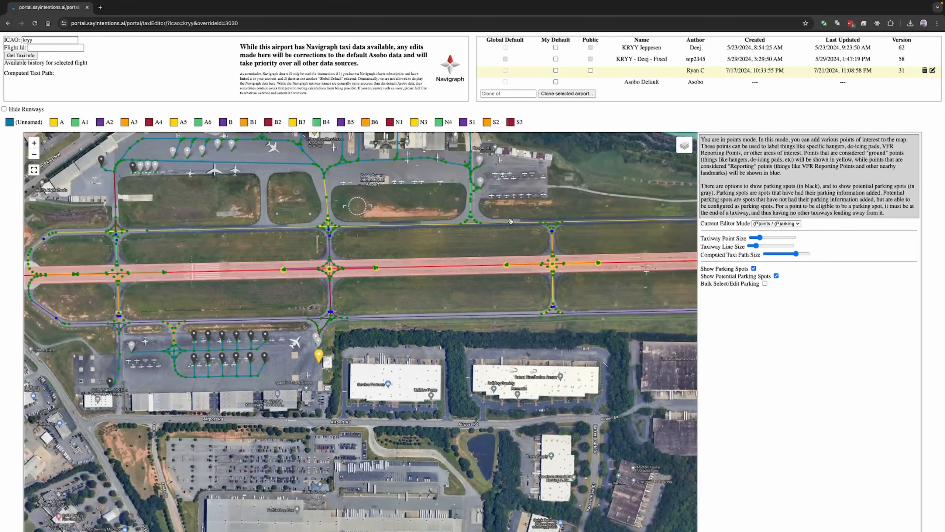
pyautogui.moveTo(523, 242); pyautogui.dragTo(268, 319)
pyautogui.scroll(-1, 268, 328)
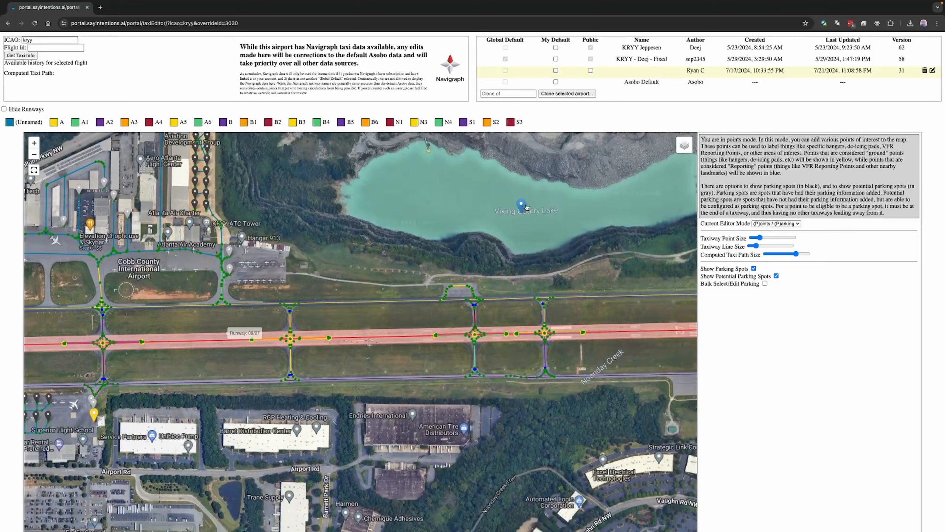
pyautogui.moveTo(194, 365); pyautogui.dragTo(455, 273)
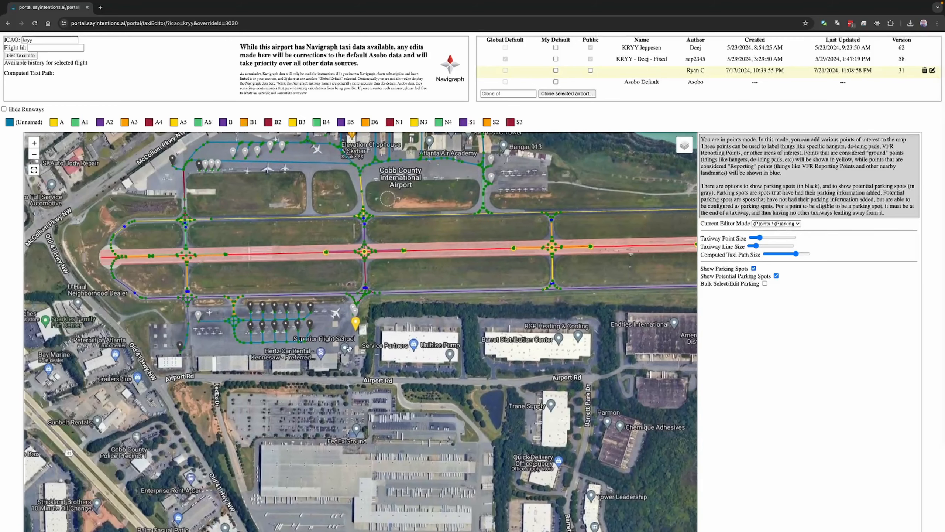
pyautogui.click(355, 323)
# Place several unnamed Ground points around the southern ramp and runway, discarding each one without saving.
pyautogui.click(346, 333)
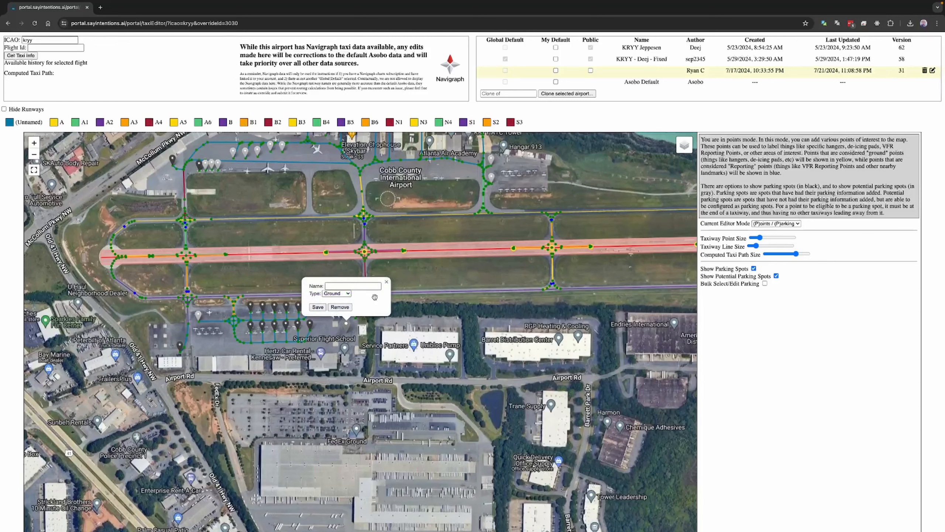
pyautogui.click(387, 330)
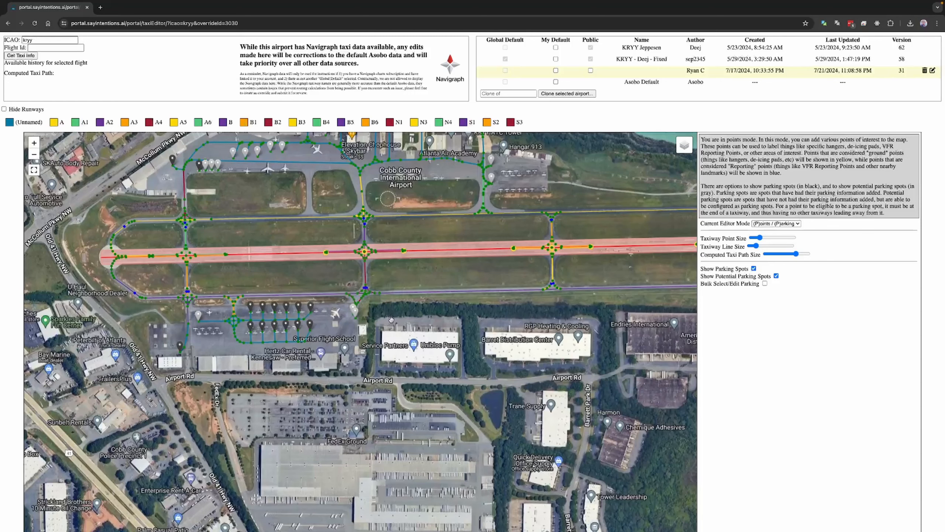
pyautogui.click(429, 280)
pyautogui.click(309, 278)
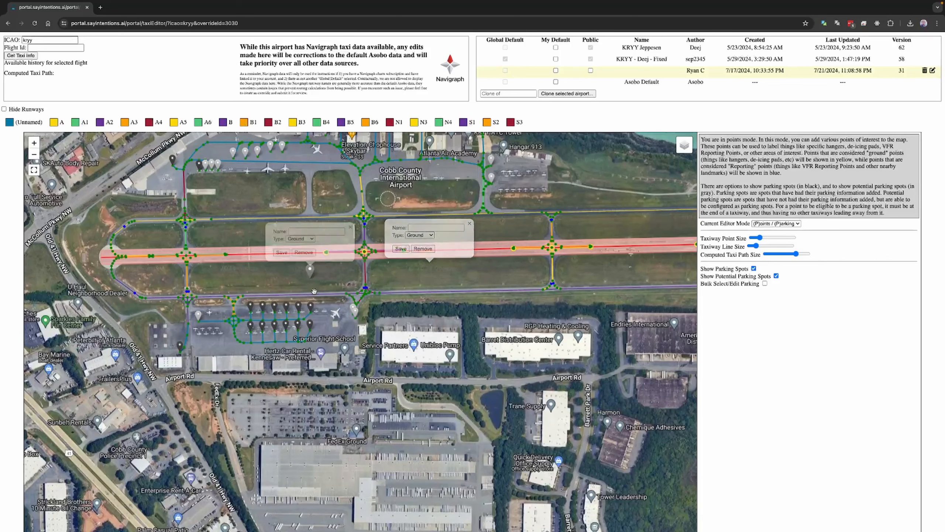
pyautogui.click(350, 227)
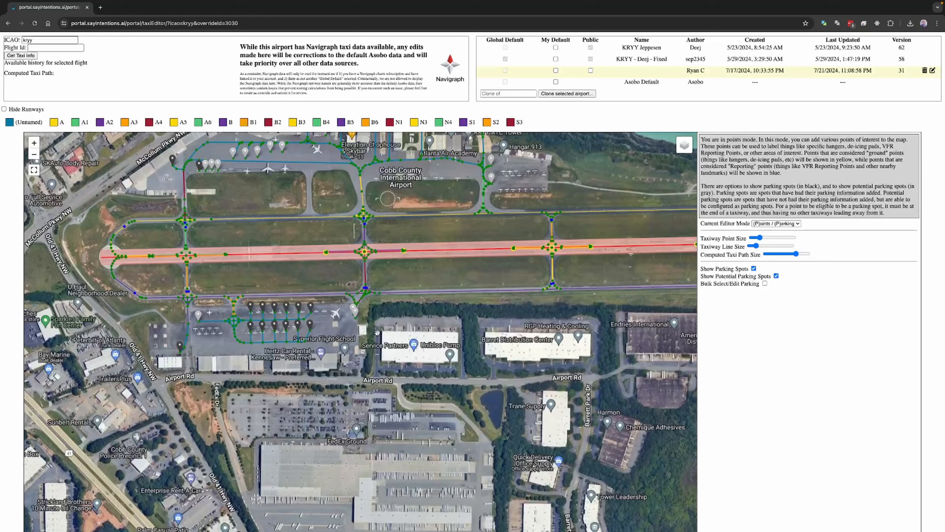
pyautogui.click(332, 322)
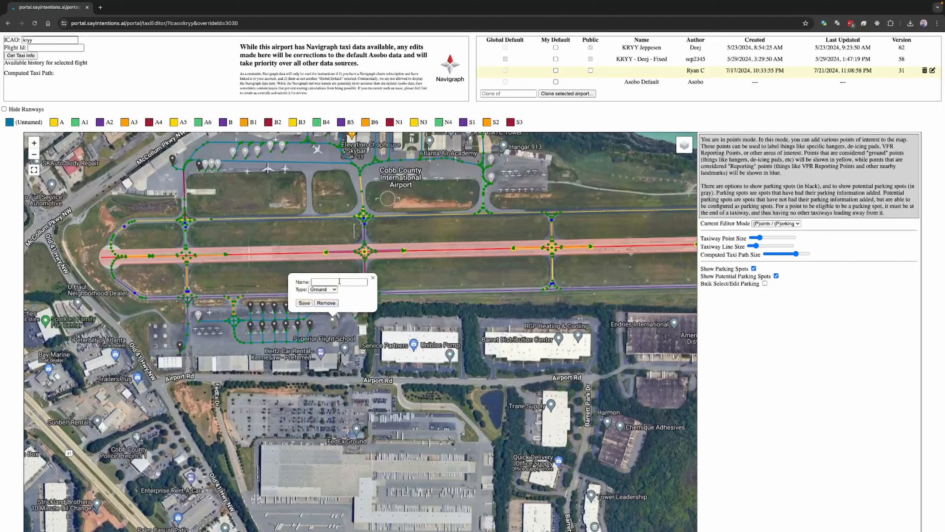
pyautogui.click(429, 271)
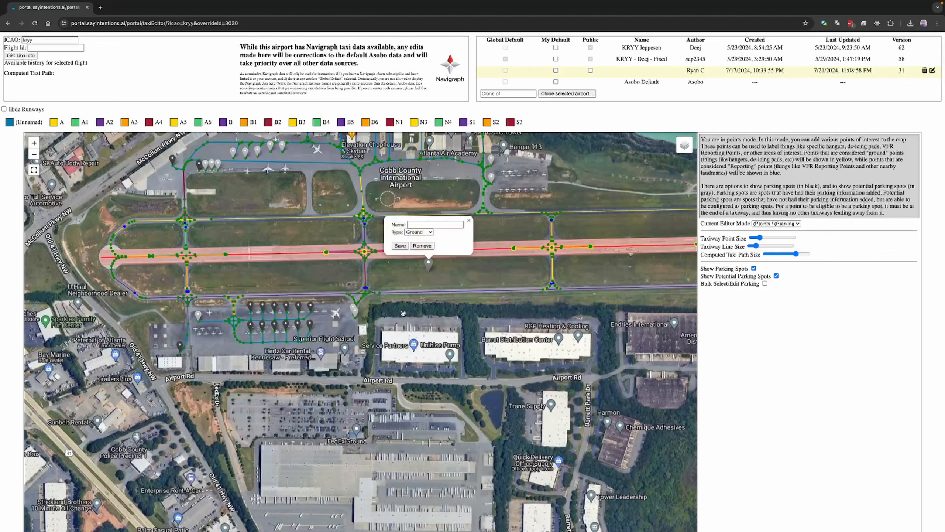
pyautogui.click(397, 271)
pyautogui.click(436, 221)
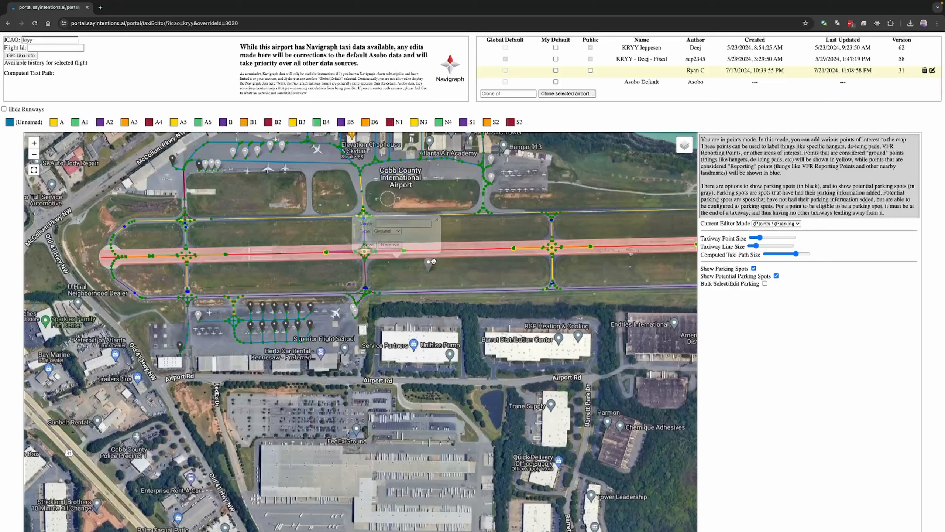
# Name the Ground point in the grass south of the runway a, save it, and remove it again.
pyautogui.click(429, 263)
pyautogui.write('a')
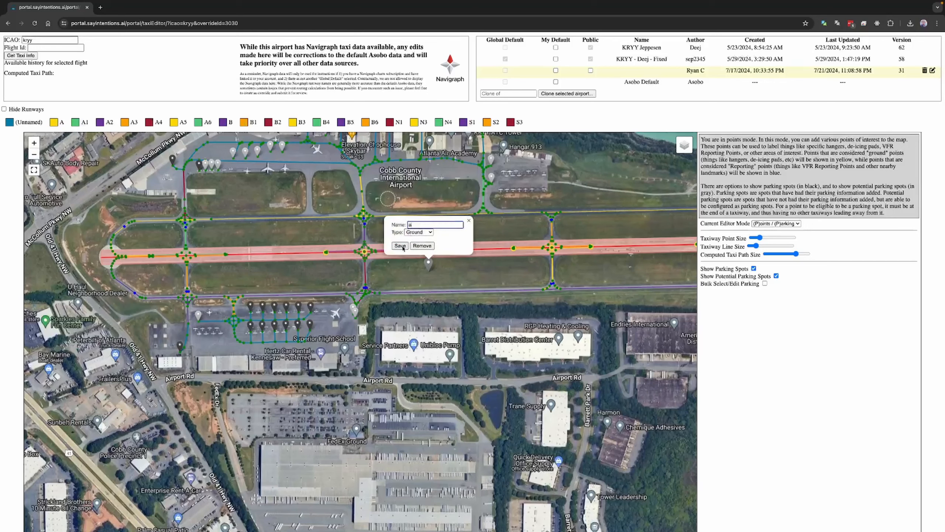
pyautogui.click(400, 245)
pyautogui.click(426, 264)
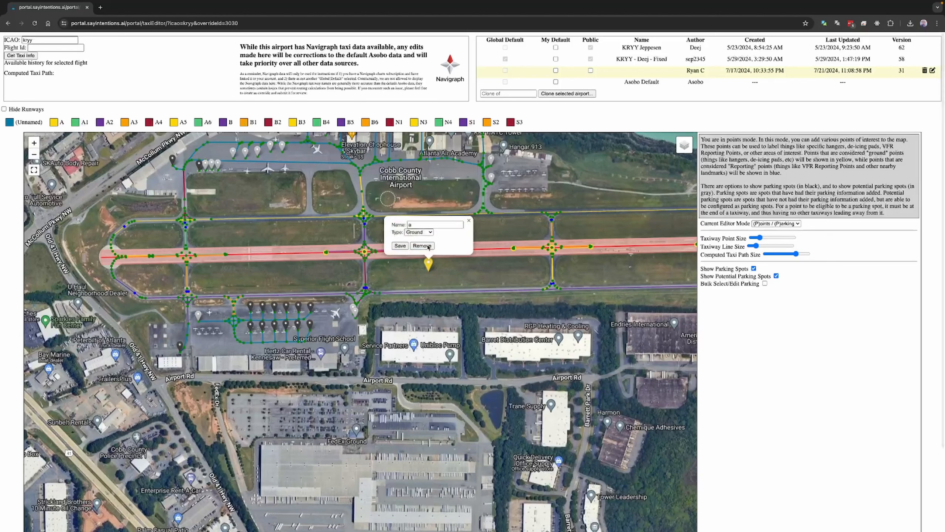
pyautogui.click(422, 245)
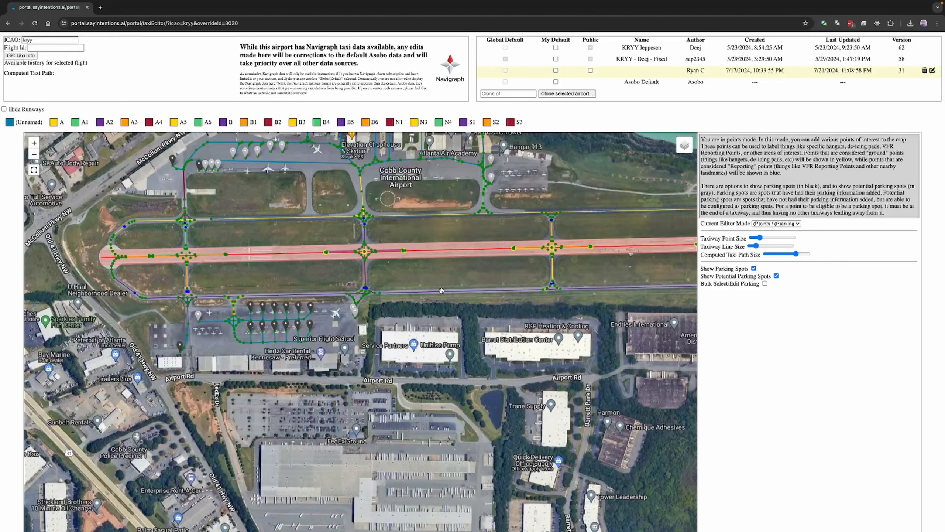
pyautogui.doubleClick(37, 39)
pyautogui.write('ktal')
pyautogui.press('Return')
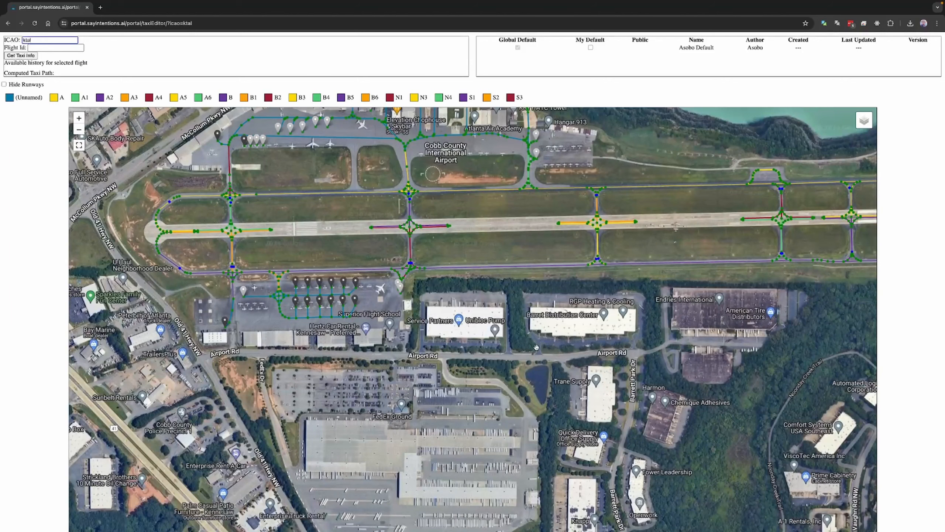
pyautogui.click(629, 47)
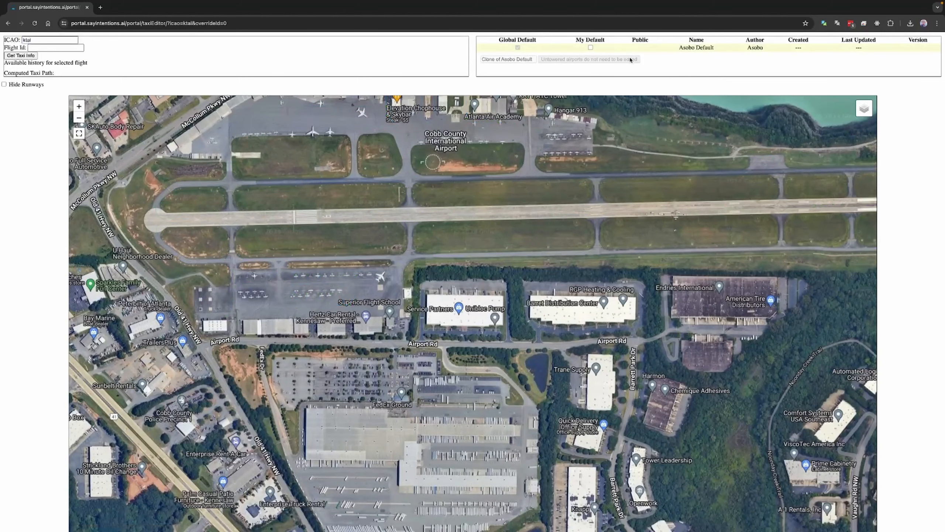
pyautogui.click(668, 49)
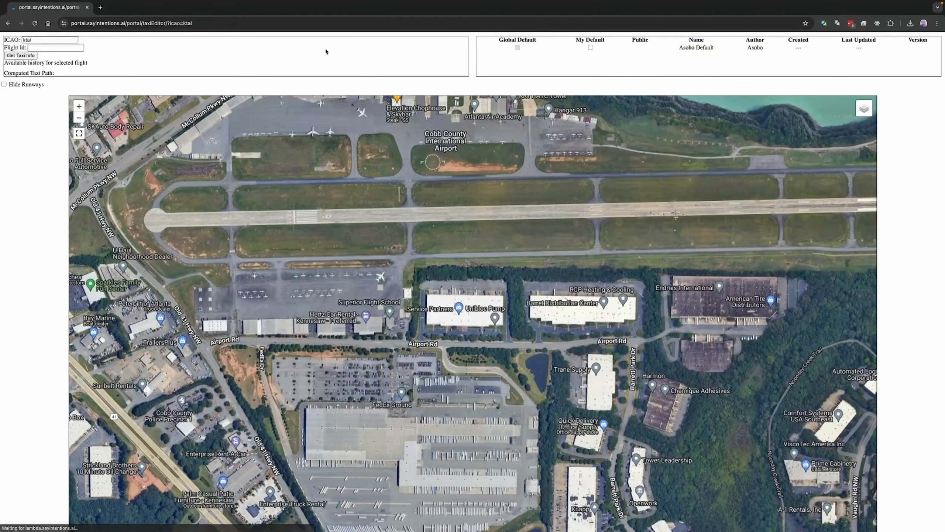
# Load the taxi information for airport katl and display its Asobo Default version.
pyautogui.doubleClick(47, 40)
pyautogui.write('katl')
pyautogui.press('Return')
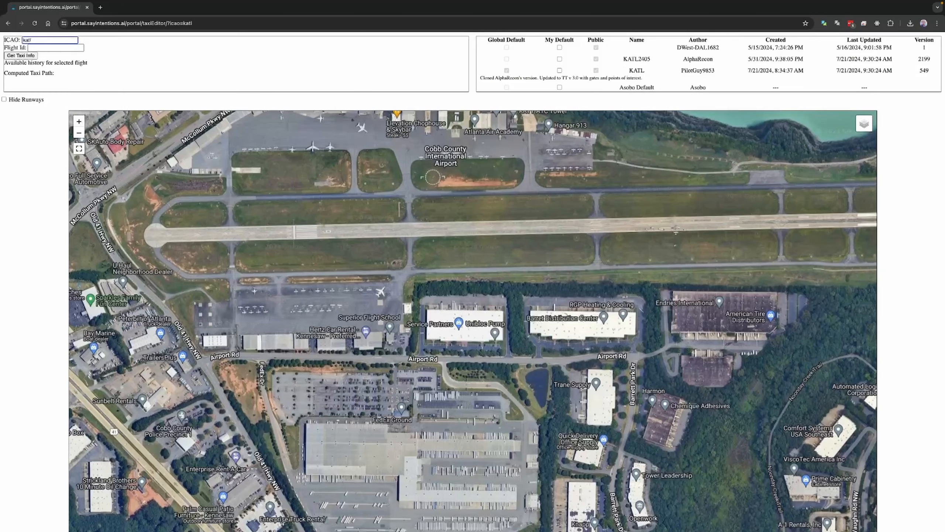
pyautogui.click(638, 89)
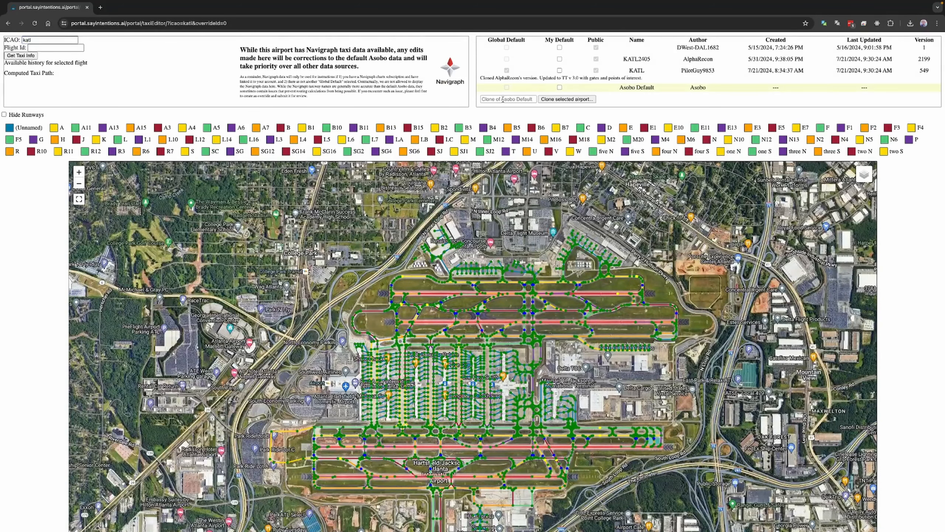
# Clone the Asobo Default version of the airport, entering the author's first name as the clone name.
pyautogui.click(503, 100)
pyautogui.write('ryan')
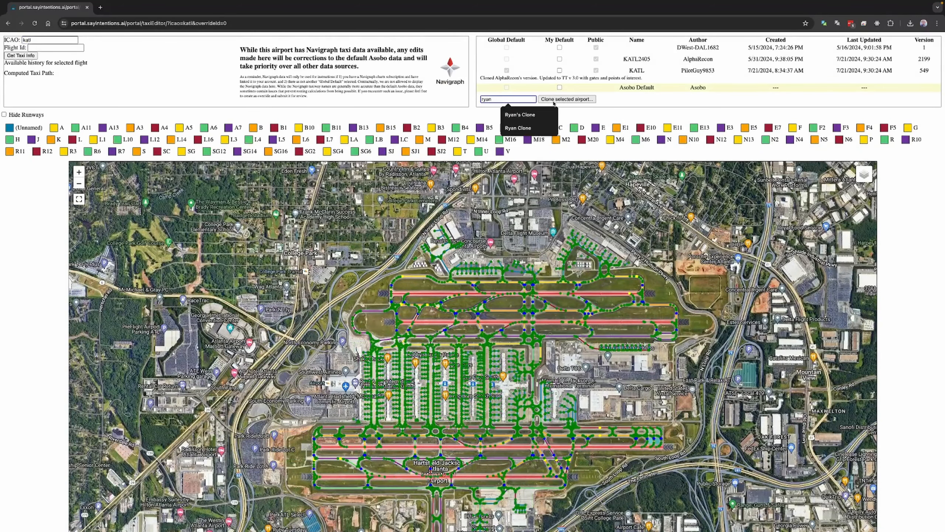
pyautogui.click(575, 100)
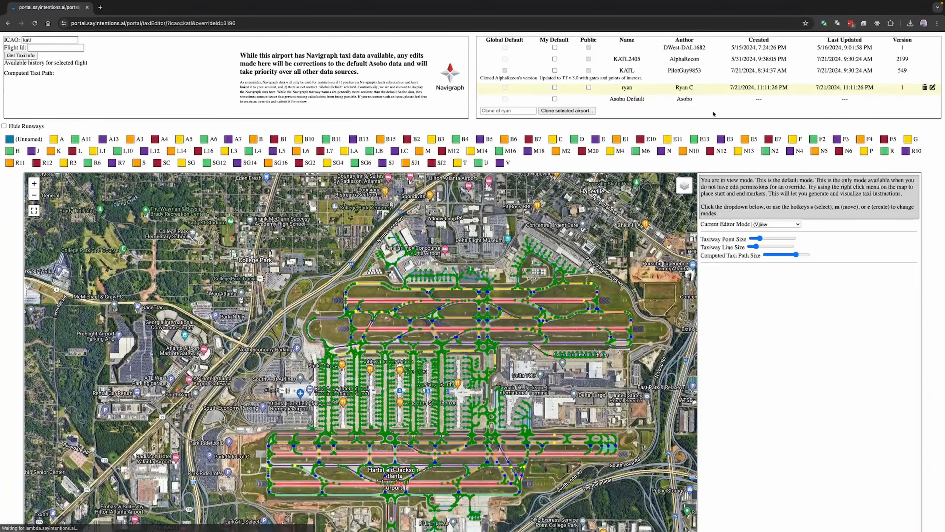
# Turn on bulk parking editing in points/parking mode and area-select the gates along the second full concourse.
pyautogui.press('p')
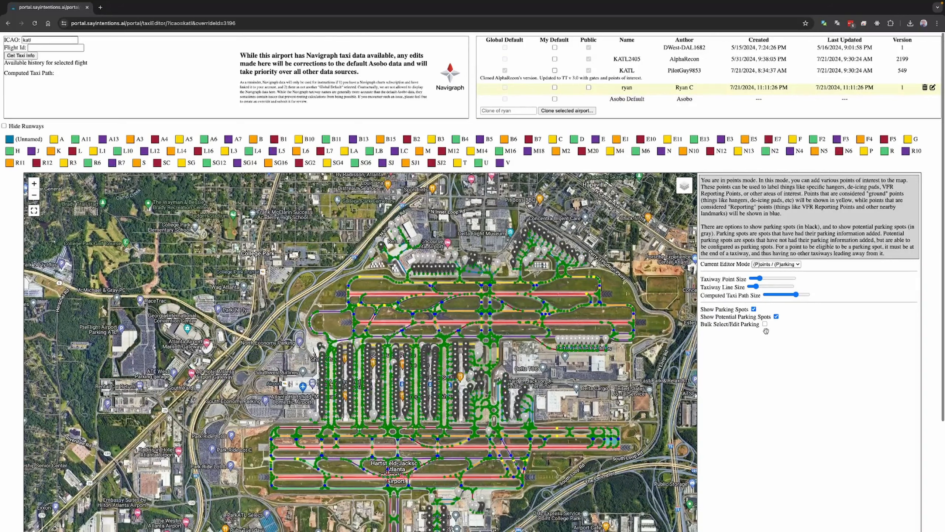
pyautogui.click(765, 324)
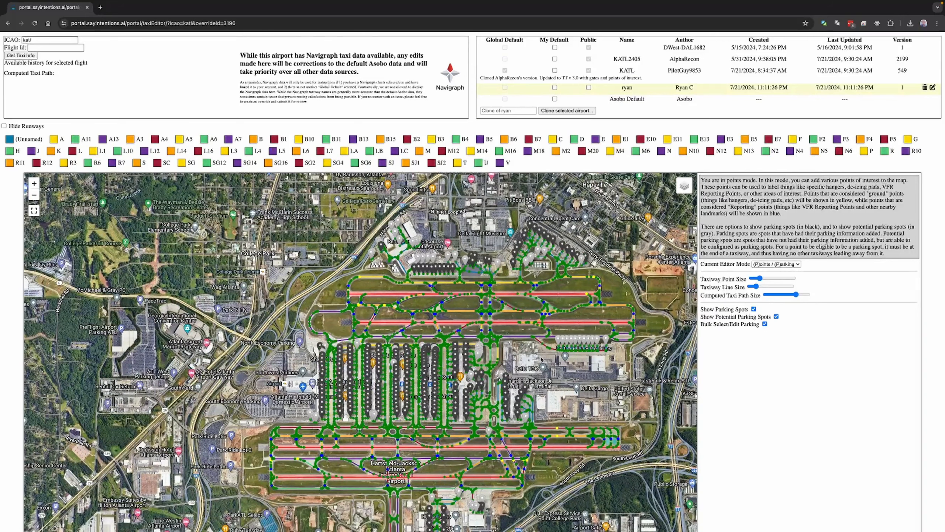
pyautogui.scroll(3, 333, 356)
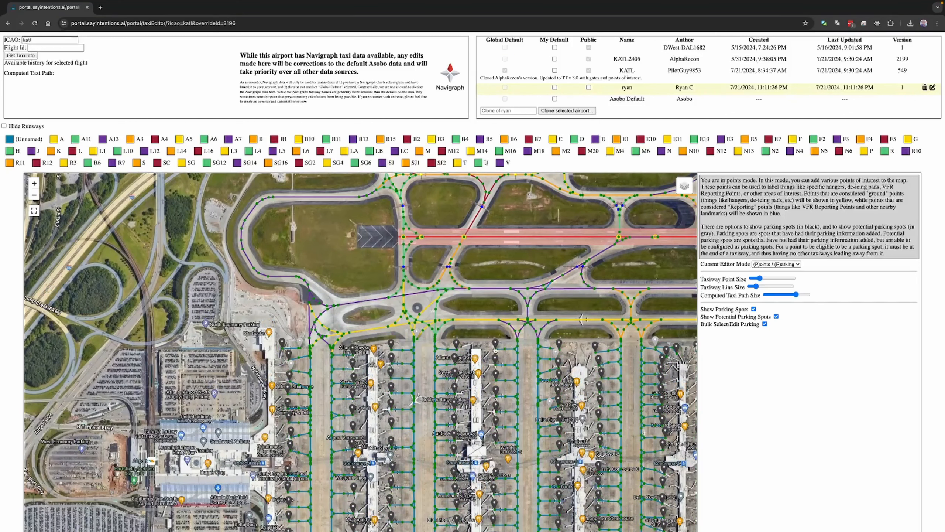
pyautogui.moveTo(469, 353); pyautogui.dragTo(521, 507)
pyautogui.scroll(-2, 528, 410)
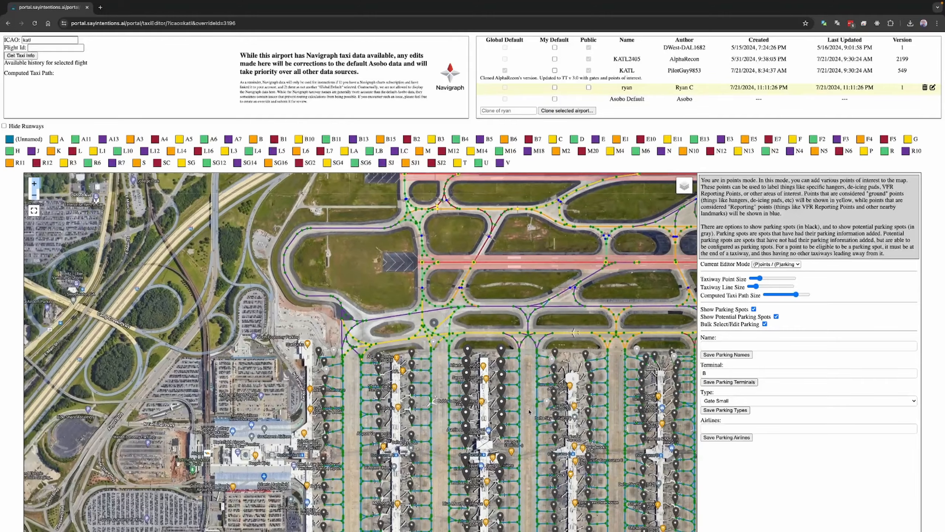
pyautogui.scroll(-2, 436, 394)
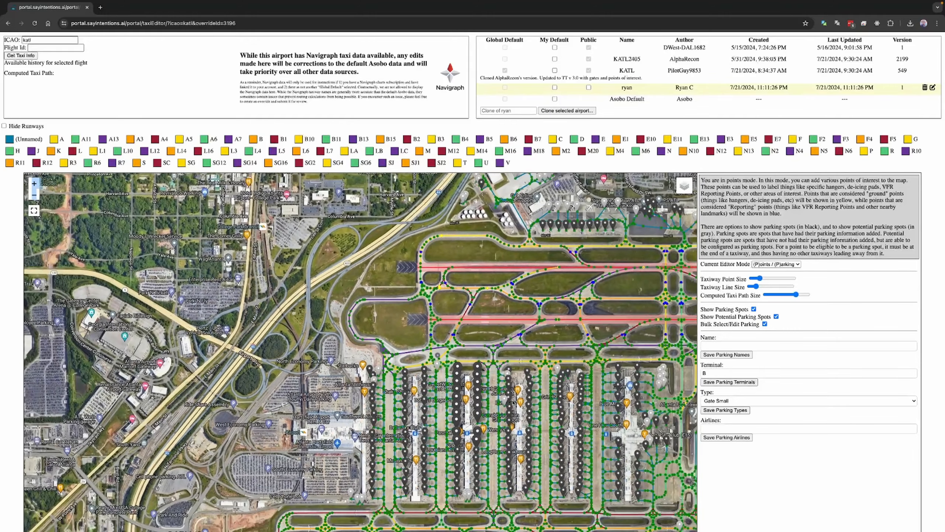
pyautogui.moveTo(450, 354); pyautogui.dragTo(497, 515)
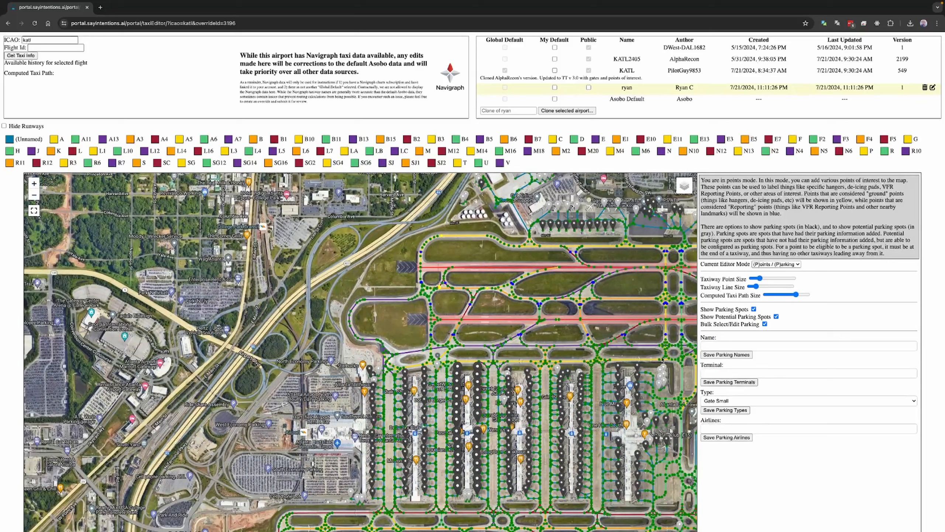
# Add Delta Air Lines (DAL) to the airlines list for the selected parking spots.
pyautogui.click(720, 428)
pyautogui.write('del')
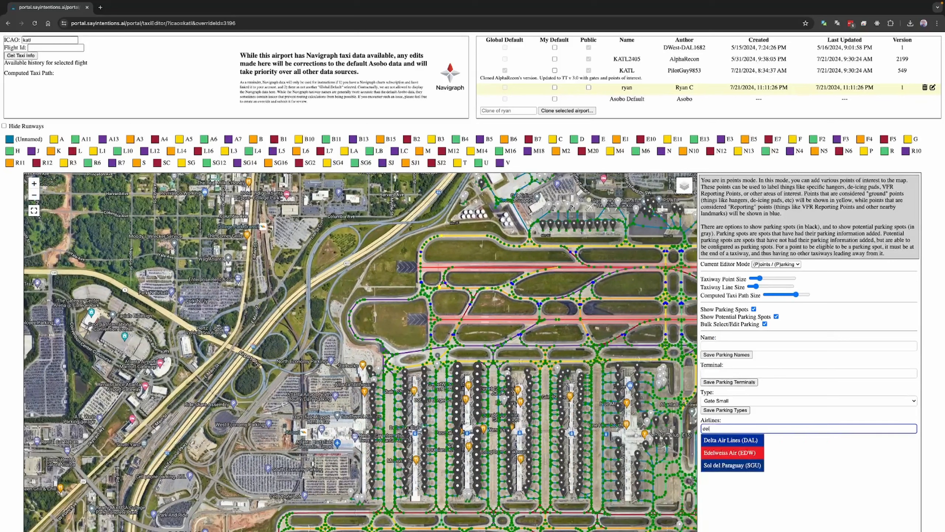
pyautogui.click(729, 441)
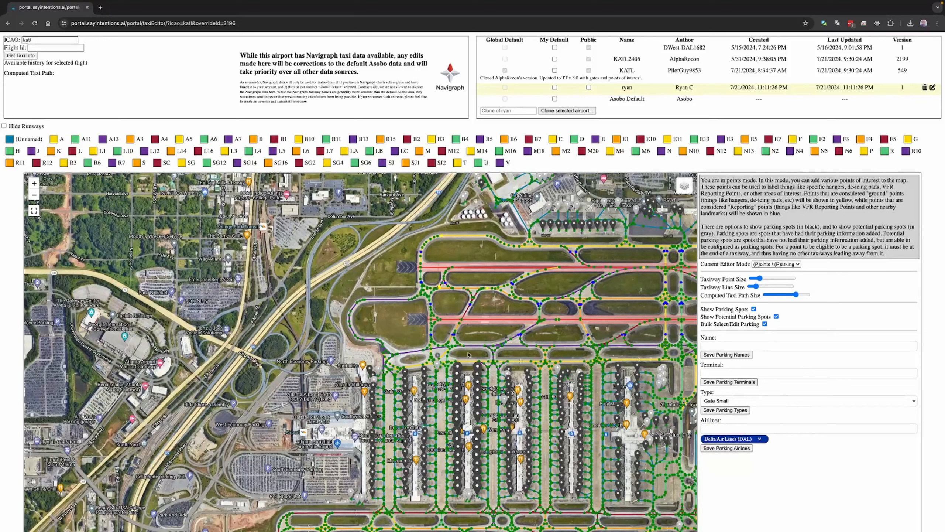
# Area-select different groups of parking spots around the concourses to check which parking values they share.
pyautogui.moveTo(467, 354)
pyautogui.mouseDown()
pyautogui.moveTo(484, 378)
pyautogui.moveTo(490, 423)
pyautogui.moveTo(526, 427)
pyautogui.mouseUp()
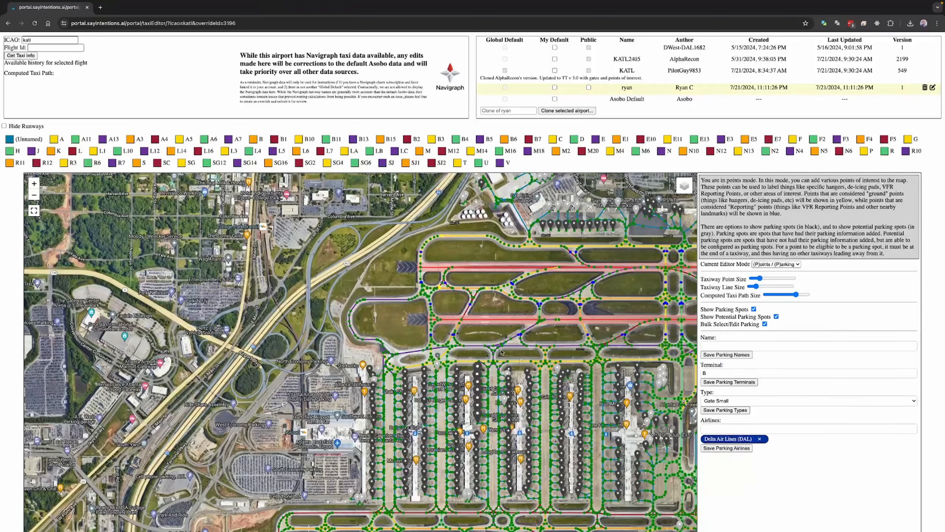
pyautogui.moveTo(485, 357)
pyautogui.mouseDown()
pyautogui.moveTo(473, 466)
pyautogui.moveTo(509, 486)
pyautogui.moveTo(500, 489)
pyautogui.moveTo(523, 490)
pyautogui.moveTo(464, 342)
pyautogui.moveTo(467, 359)
pyautogui.mouseUp()
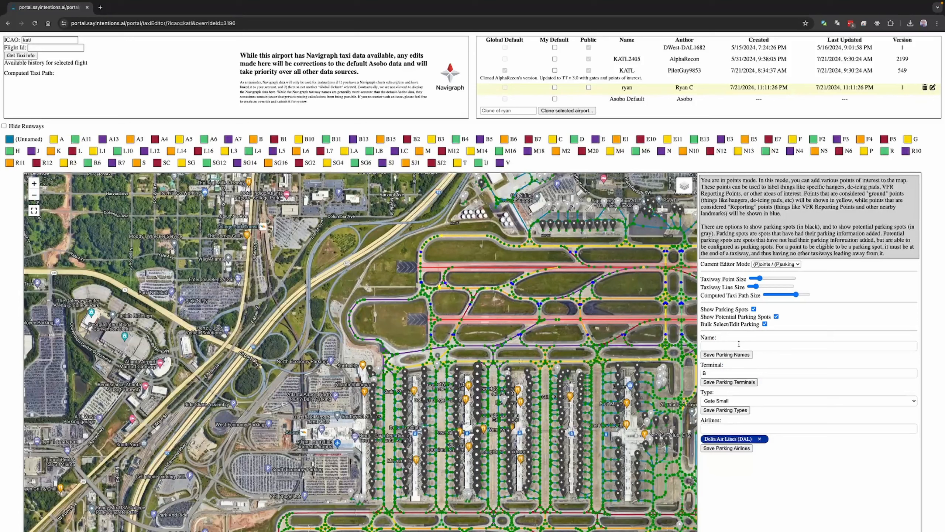
pyautogui.click(449, 360)
pyautogui.moveTo(474, 420); pyautogui.dragTo(494, 498)
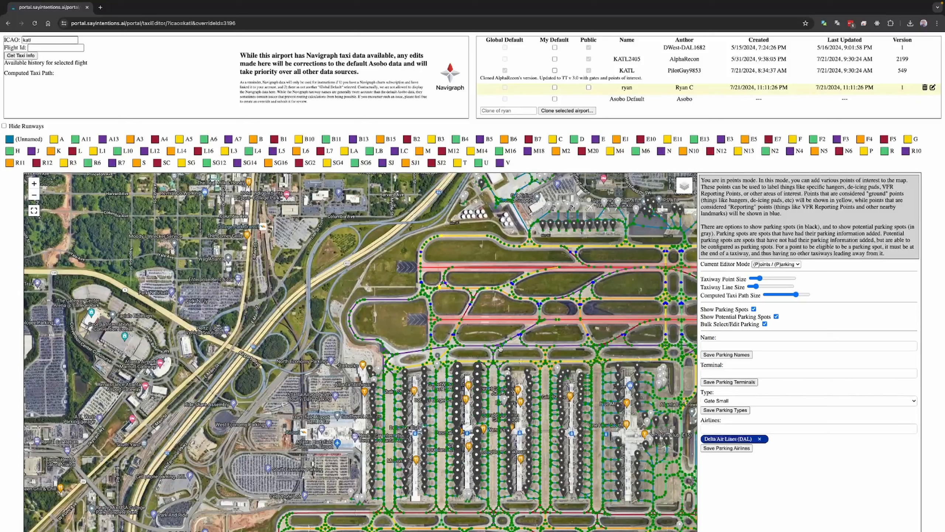
pyautogui.moveTo(503, 353); pyautogui.dragTo(548, 490)
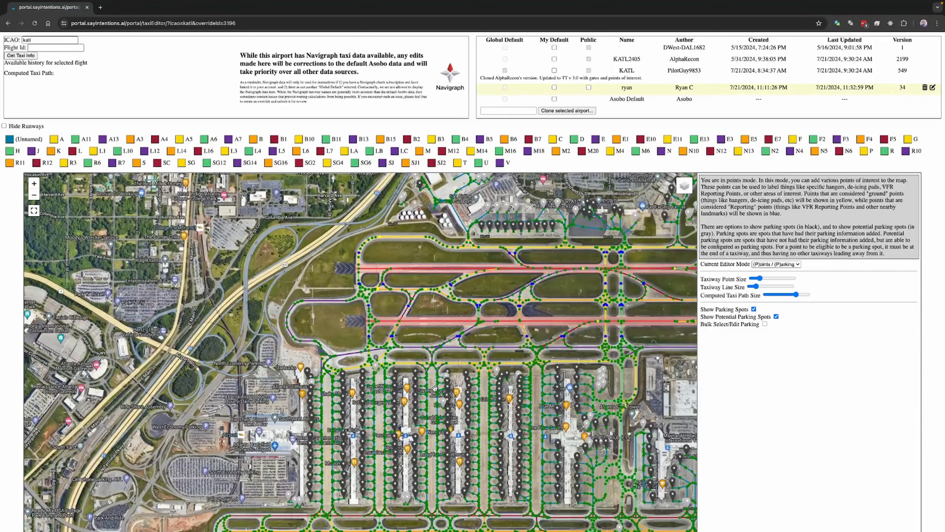
# Remove the parking information from the three northernmost gates on the west side of the Terminal B concourse.
pyautogui.scroll(3, 395, 383)
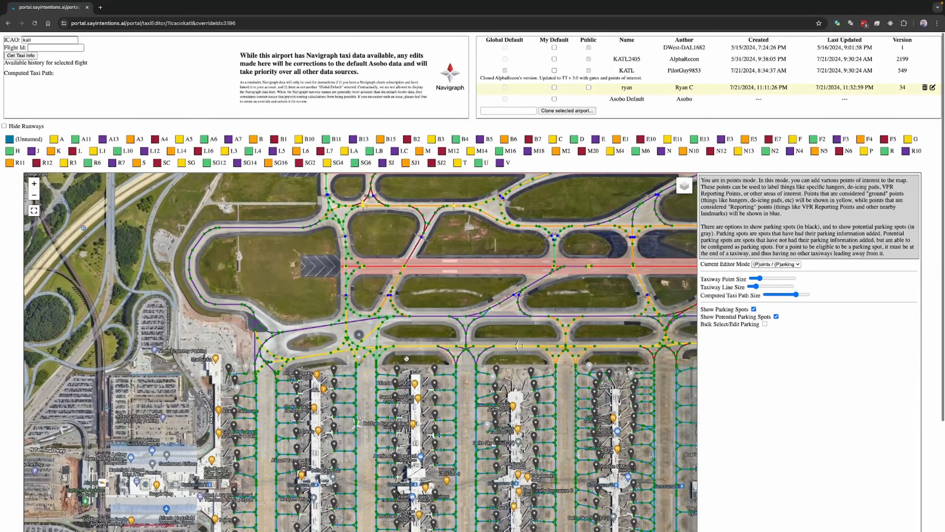
pyautogui.click(397, 369)
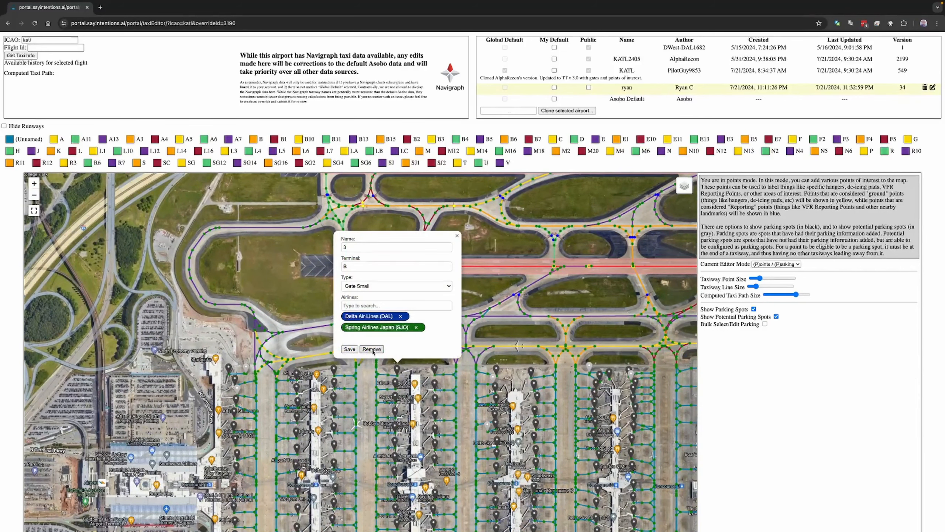
pyautogui.click(372, 349)
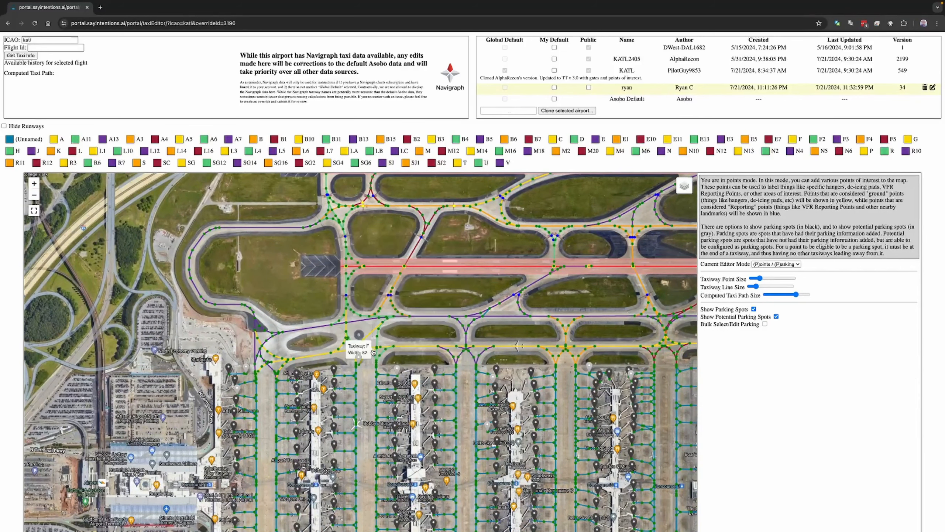
pyautogui.click(395, 384)
pyautogui.click(374, 363)
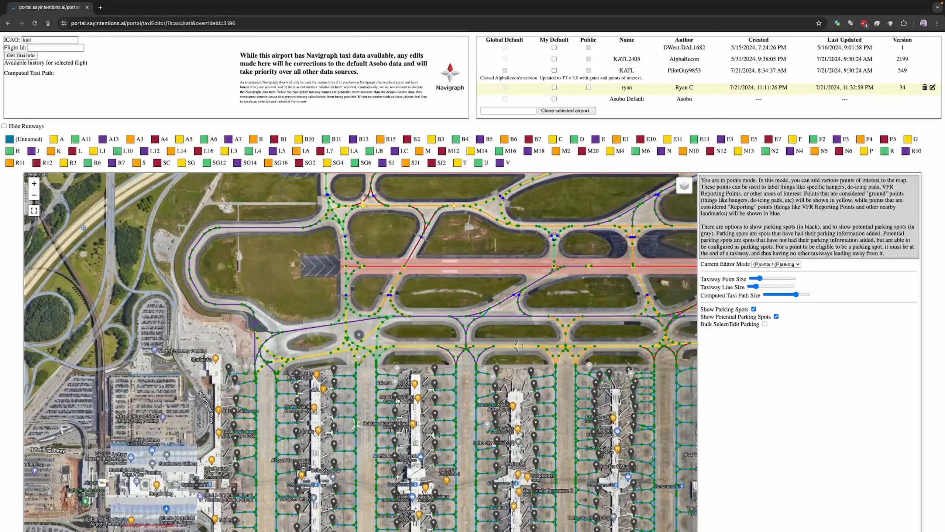
pyautogui.click(395, 396)
pyautogui.click(432, 384)
# Remove the parking information from the three northernmost gates on the east side of the Terminal B concourse.
pyautogui.click(434, 370)
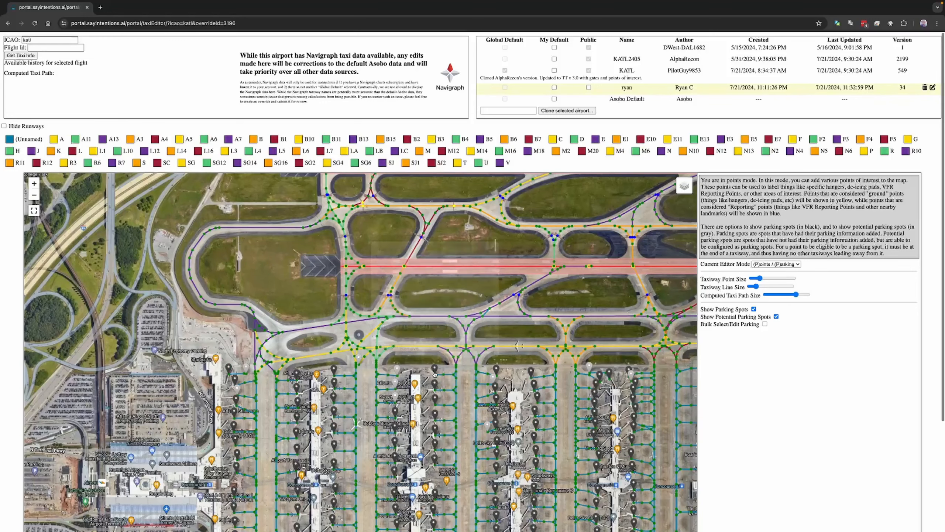
pyautogui.click(413, 349)
pyautogui.click(435, 383)
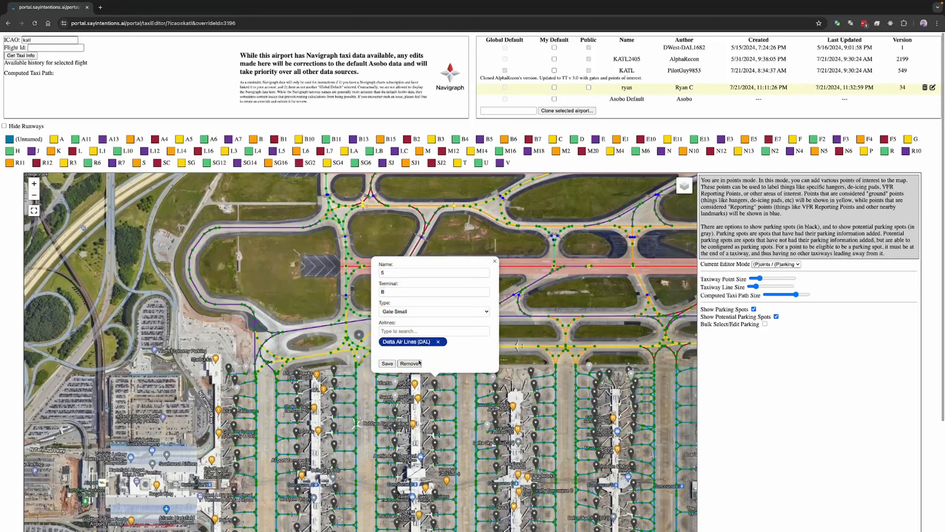
pyautogui.click(416, 363)
pyautogui.click(436, 402)
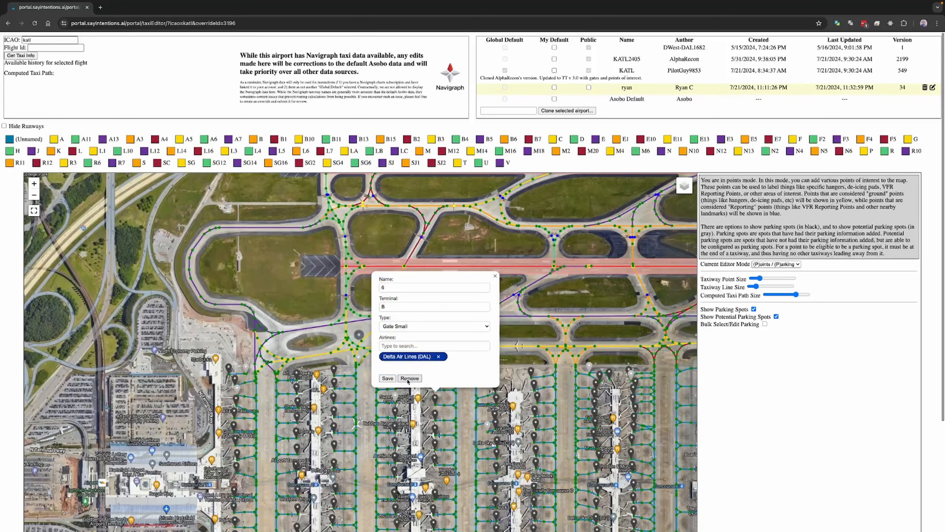
pyautogui.click(410, 379)
# Name and save the three northernmost west-side parking spots individually, using 2 for the middle one and 3 for the northernmost.
pyautogui.click(396, 397)
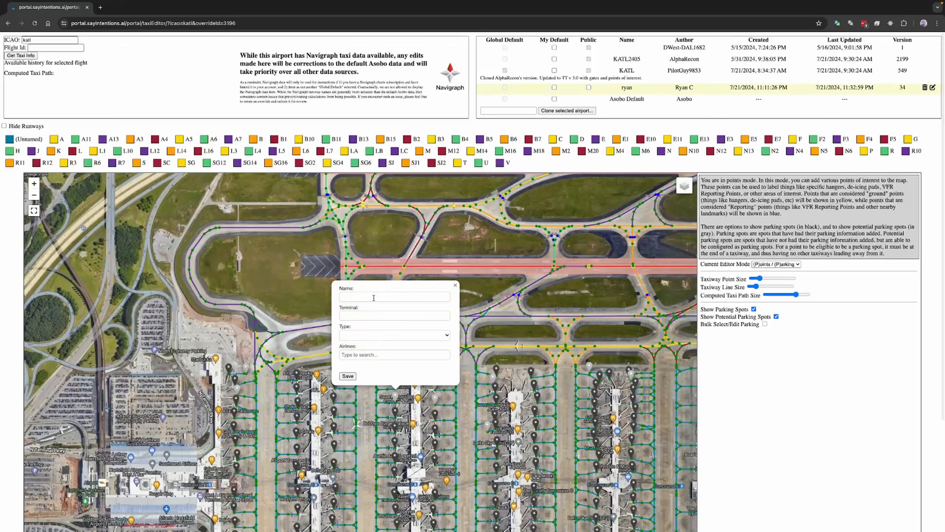
pyautogui.click(373, 297)
pyautogui.click(347, 378)
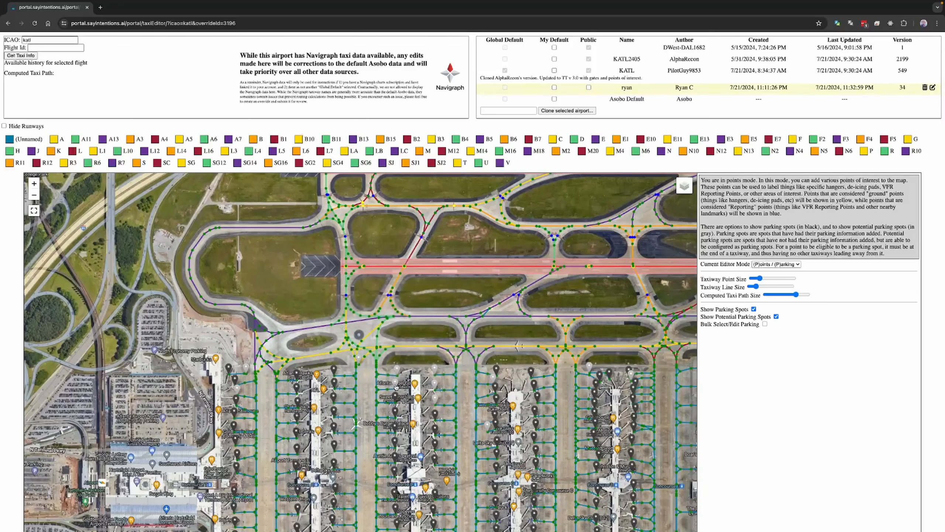
pyautogui.click(395, 385)
pyautogui.click(352, 282)
pyautogui.write('2')
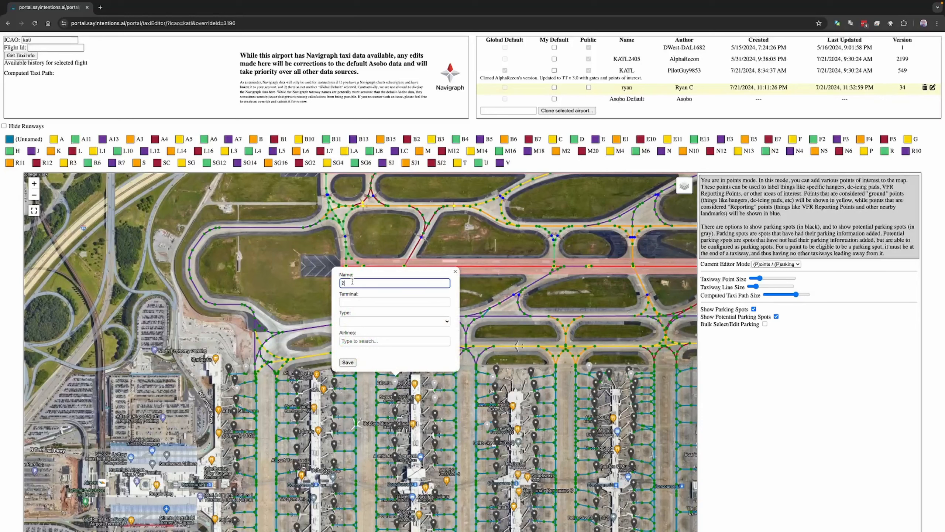
pyautogui.click(347, 361)
pyautogui.click(399, 370)
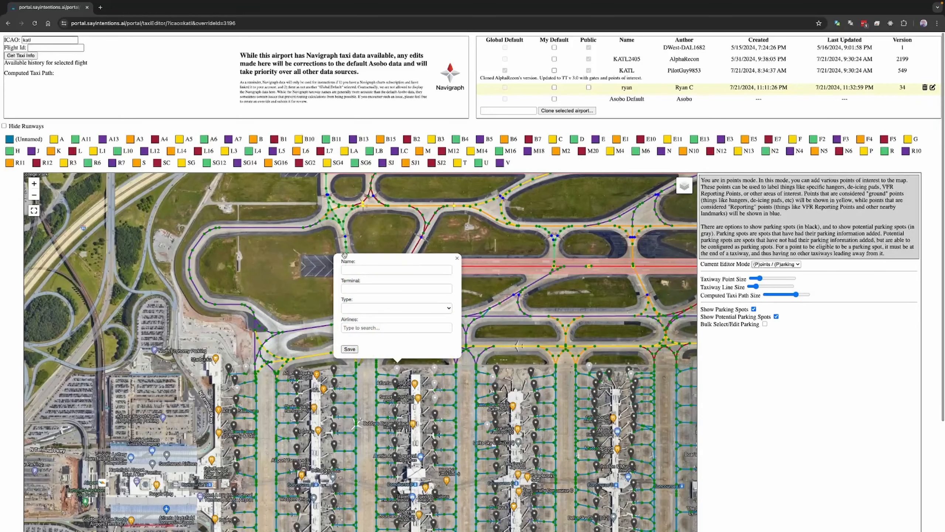
pyautogui.click(353, 269)
pyautogui.write('3')
pyautogui.click(355, 348)
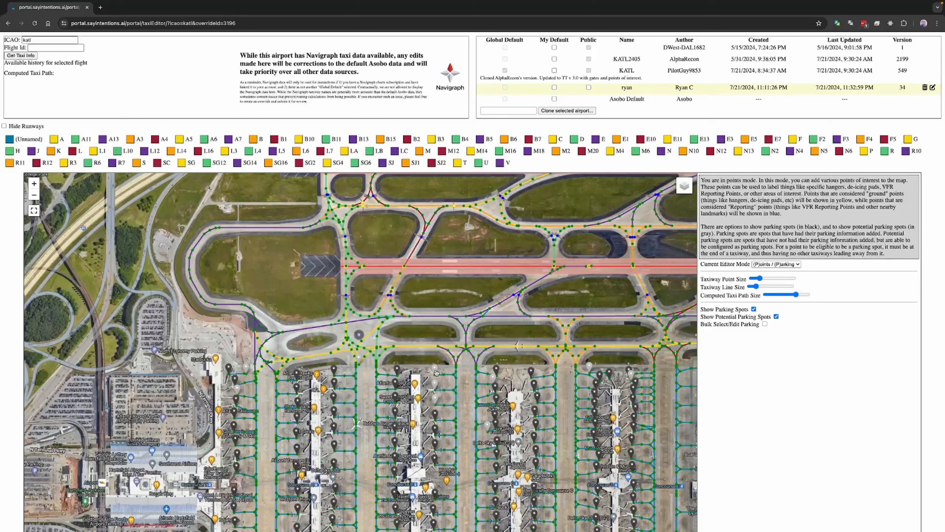
# Name the three northernmost east-side parking spots 4, 5 and 6 from north to south, saving each one.
pyautogui.click(435, 370)
pyautogui.click(407, 268)
pyautogui.write('4')
pyautogui.click(387, 348)
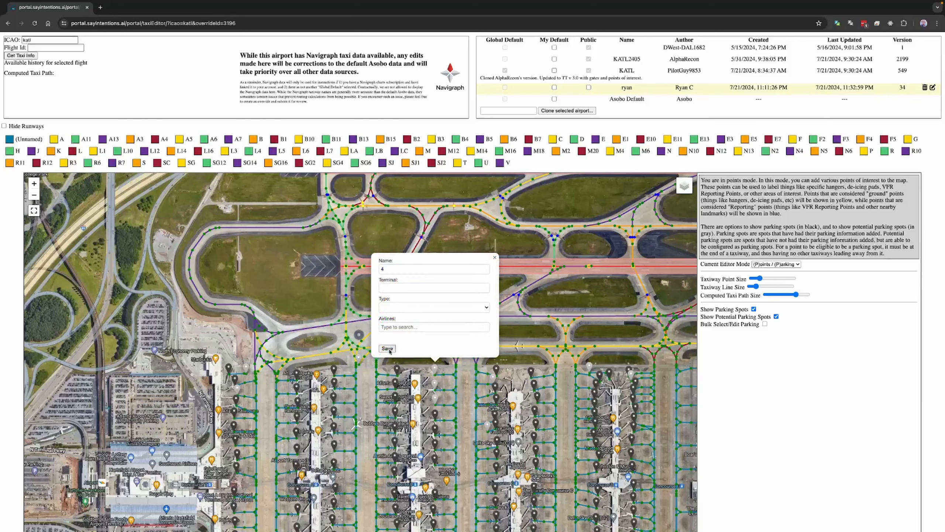
pyautogui.click(435, 384)
pyautogui.click(397, 287)
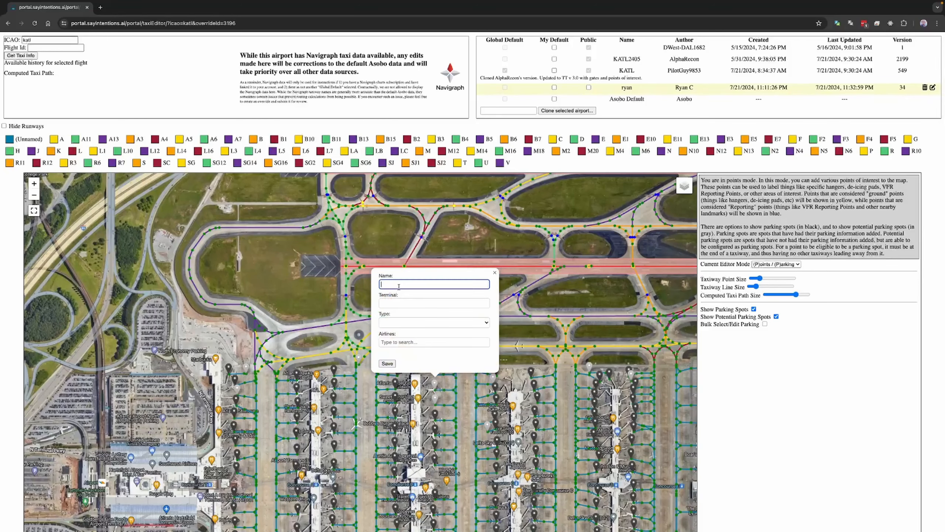
pyautogui.write('5')
pyautogui.click(387, 363)
pyautogui.click(435, 398)
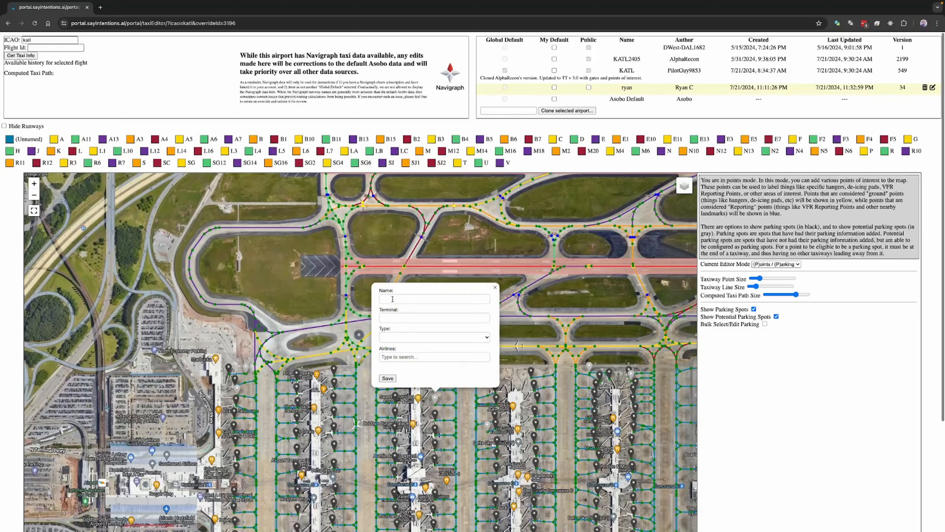
pyautogui.click(402, 299)
pyautogui.write('6')
pyautogui.click(386, 378)
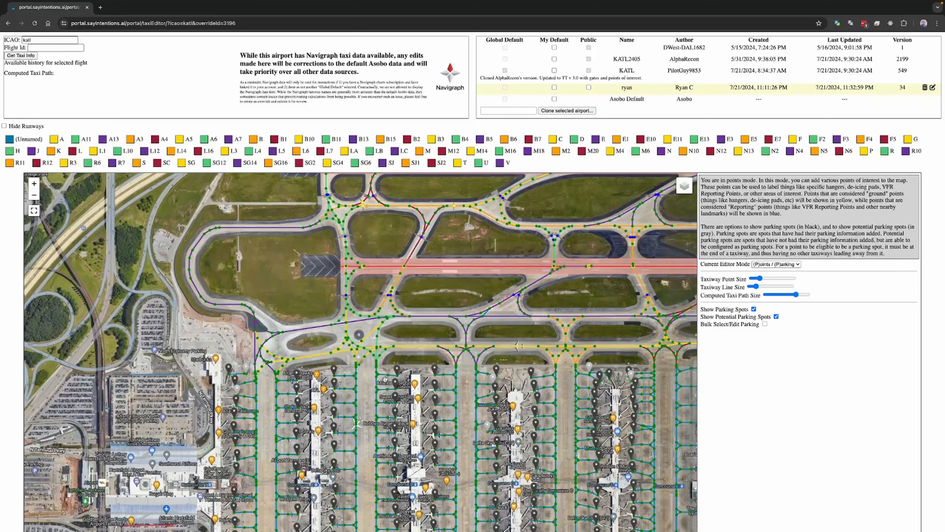
# Bulk-select the six named parking spots at the concourse's north end and save their terminal as B.
pyautogui.click(765, 324)
pyautogui.moveTo(575, 351); pyautogui.dragTo(587, 375)
pyautogui.moveTo(382, 341); pyautogui.dragTo(453, 408)
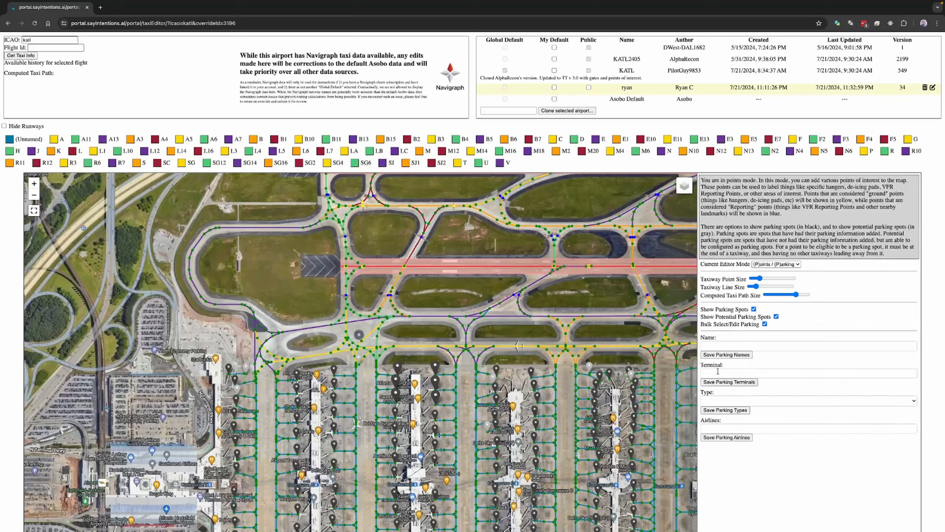
pyautogui.click(729, 372)
pyautogui.write('B')
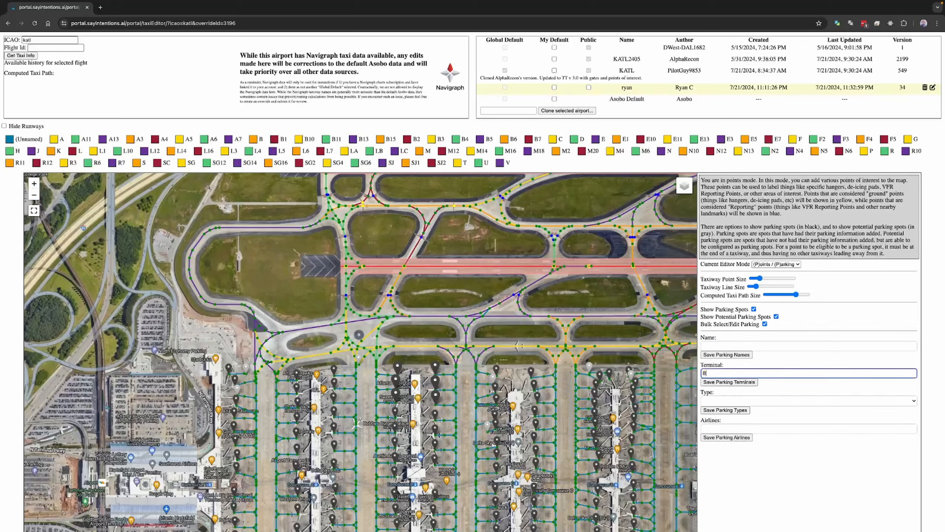
pyautogui.click(723, 382)
# Set the parking type of the bulk-selected Terminal B spots to Gate Small and save it.
pyautogui.click(715, 400)
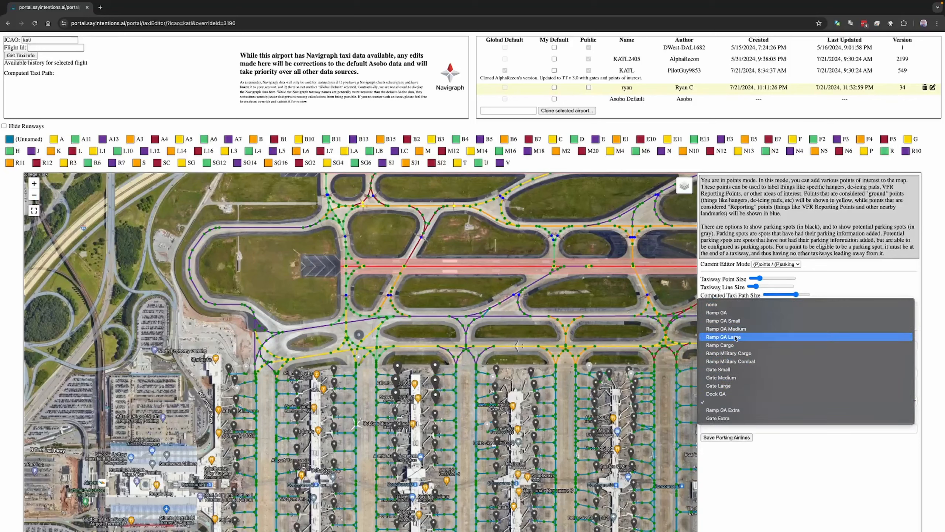
pyautogui.click(721, 368)
pyautogui.click(724, 409)
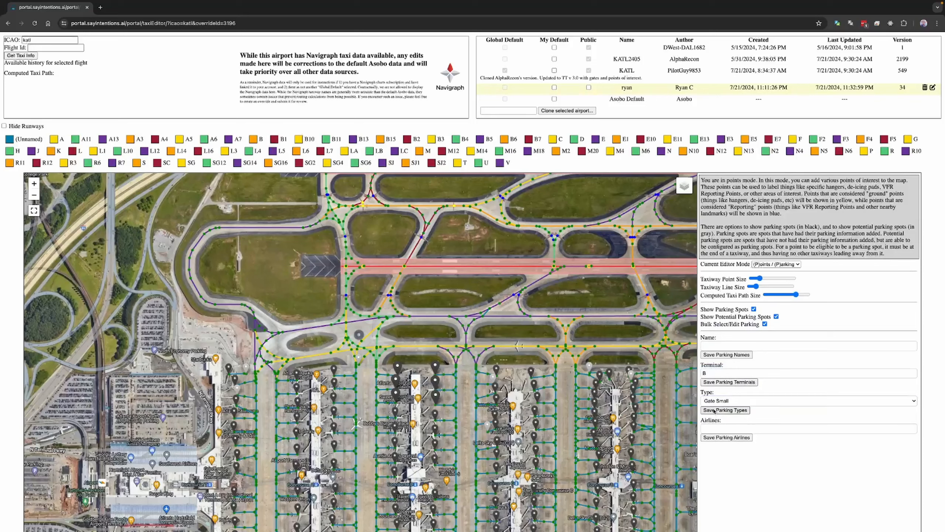
# Assign Delta Air Lines (DAL) to the bulk-selected Terminal B spots, save it, and check the details of parking spot 4.
pyautogui.click(720, 432)
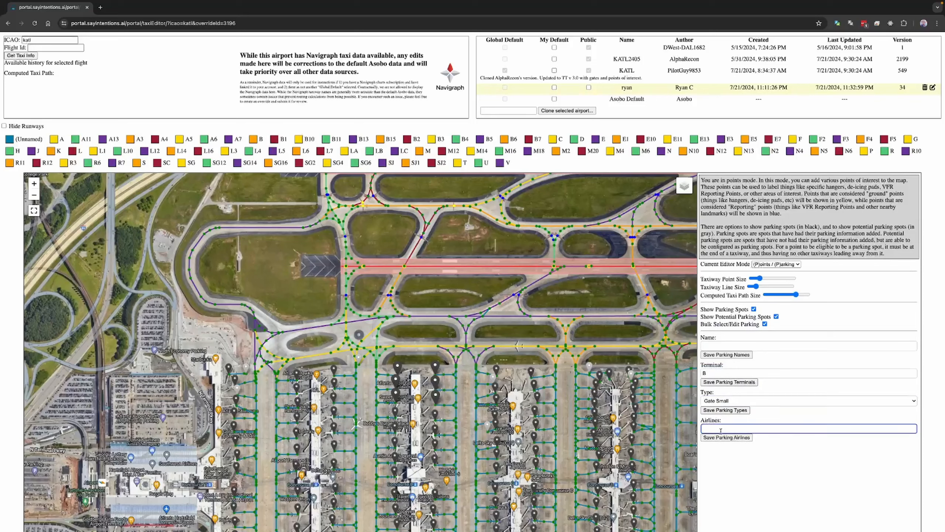
pyautogui.write('Del')
pyautogui.click(726, 439)
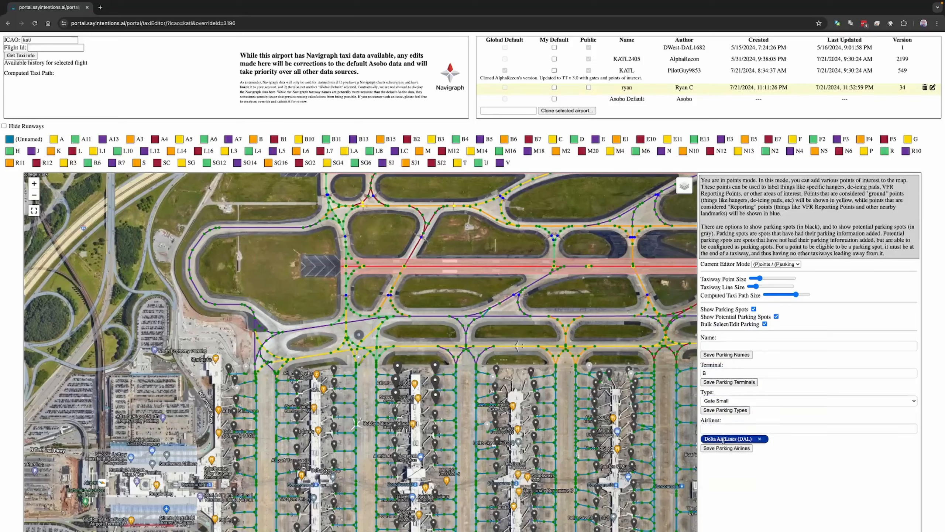
pyautogui.click(435, 366)
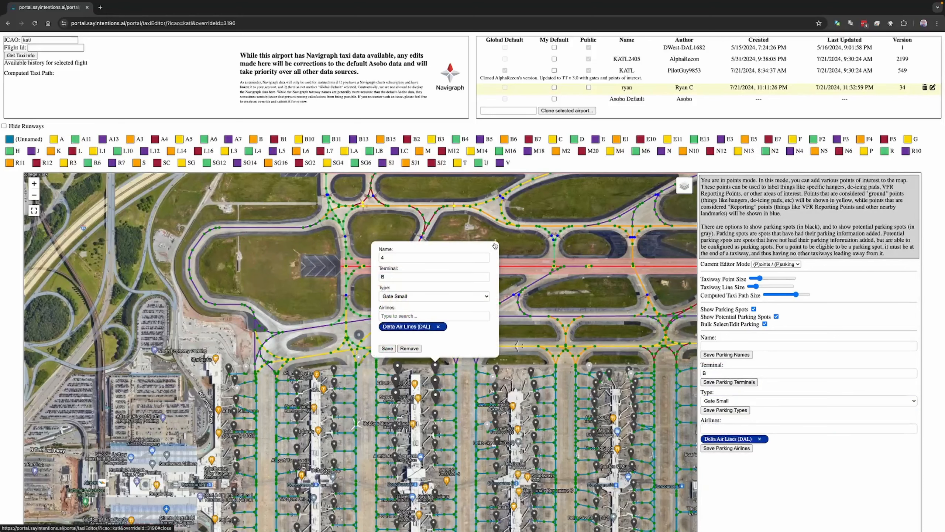
pyautogui.click(494, 247)
# Bulk-select the parking spots at the Terminal B concourse's north end again and save Spirit Airlines (NKS) as an additional airline.
pyautogui.click(416, 361)
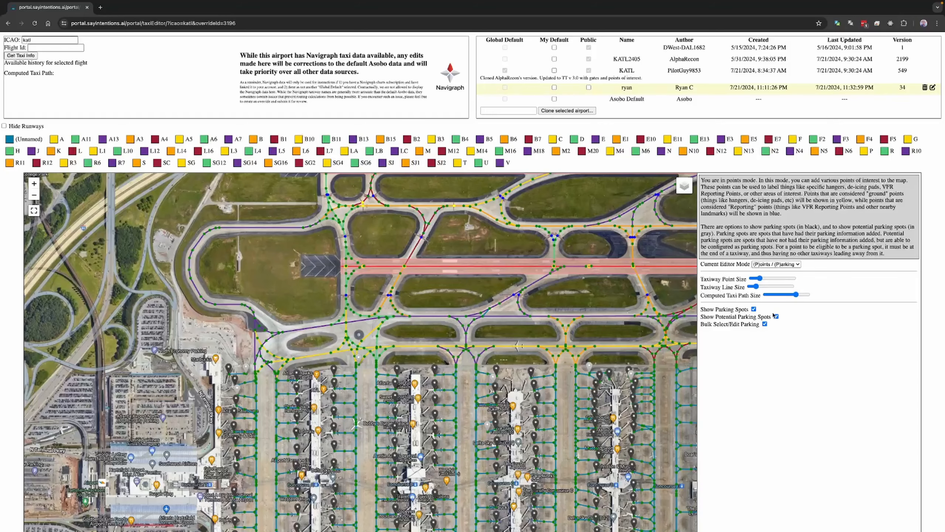
pyautogui.click(764, 323)
pyautogui.moveTo(460, 400); pyautogui.dragTo(500, 381)
pyautogui.click(765, 323)
pyautogui.scroll(-1, 508, 385)
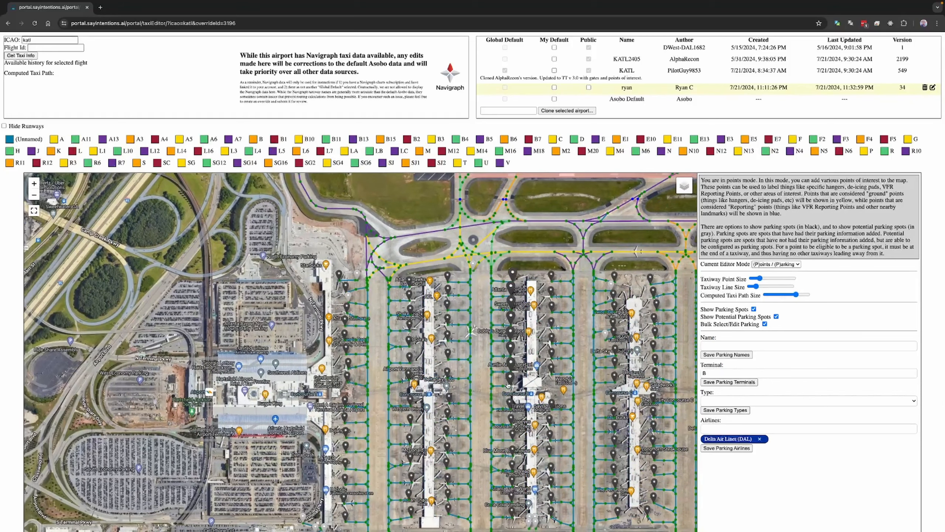
pyautogui.moveTo(563, 264); pyautogui.dragTo(540, 375)
pyautogui.click(732, 428)
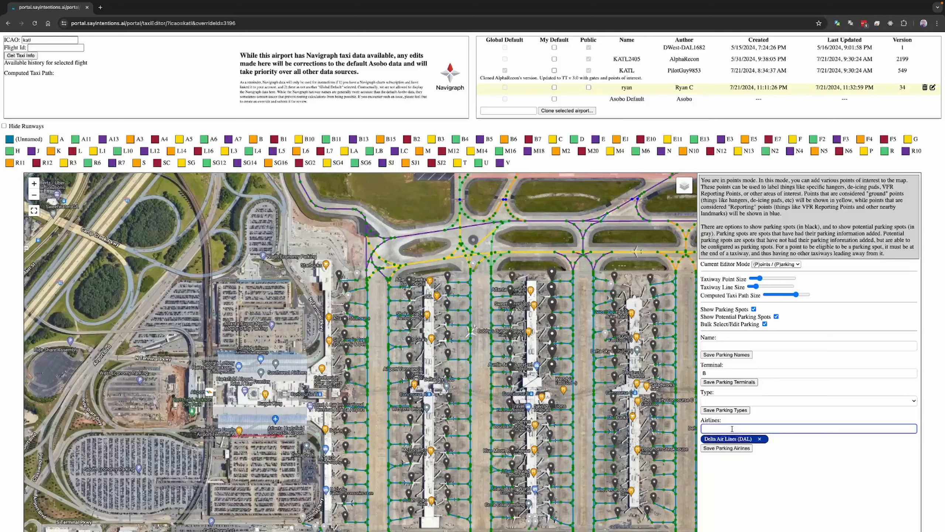
pyautogui.write('Spir')
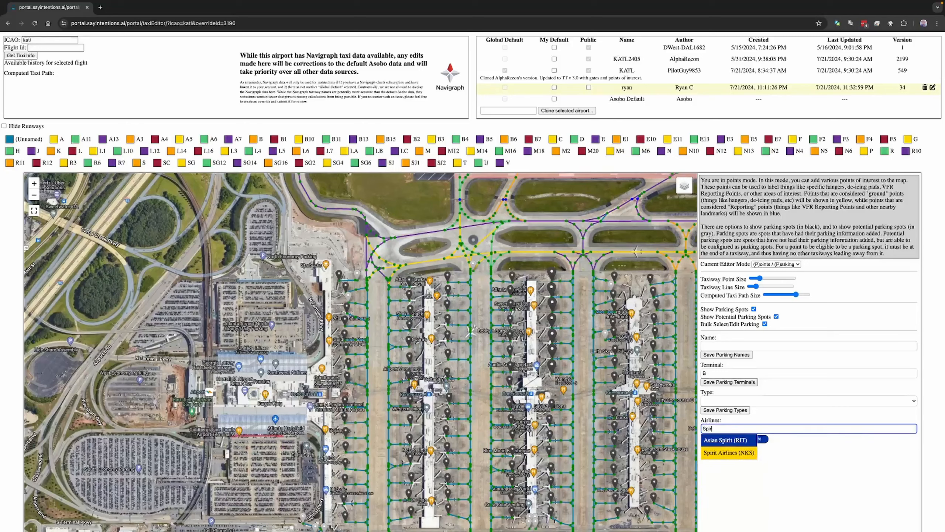
pyautogui.click(729, 452)
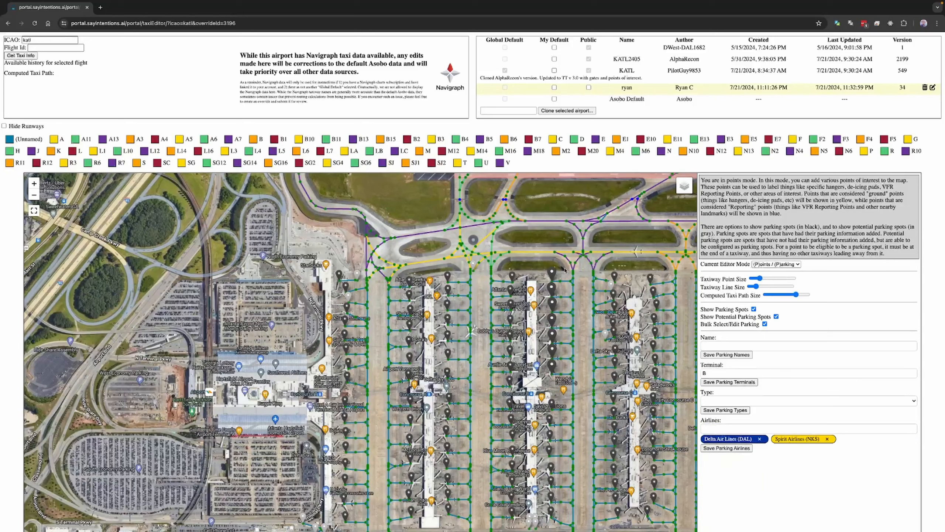
# Check the parking details of a northern east-side Terminal B spot and of the northernmost east-side Terminal A spot.
pyautogui.click(555, 293)
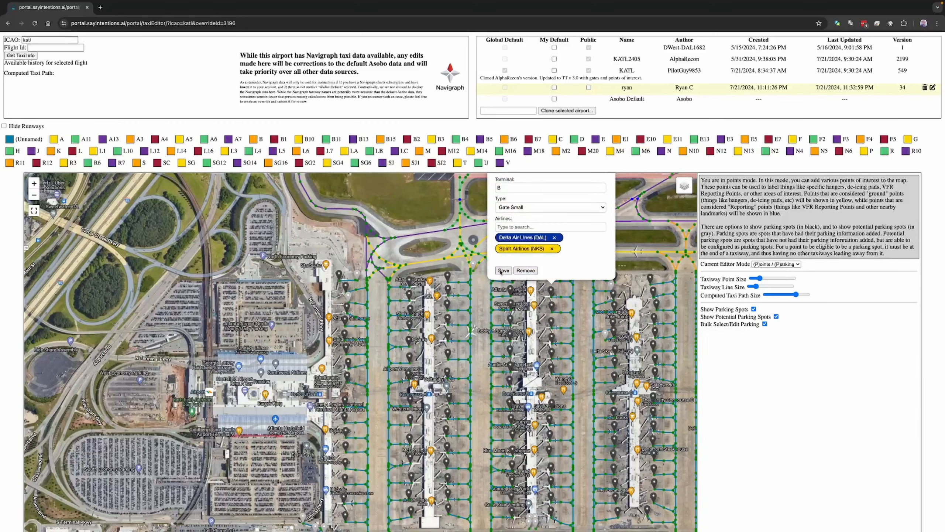
pyautogui.scroll(1, 648, 240)
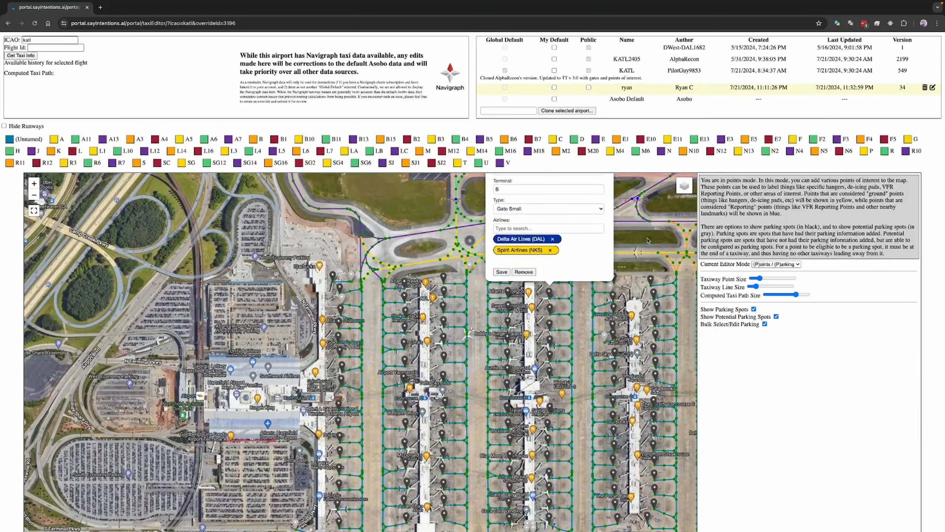
pyautogui.click(580, 303)
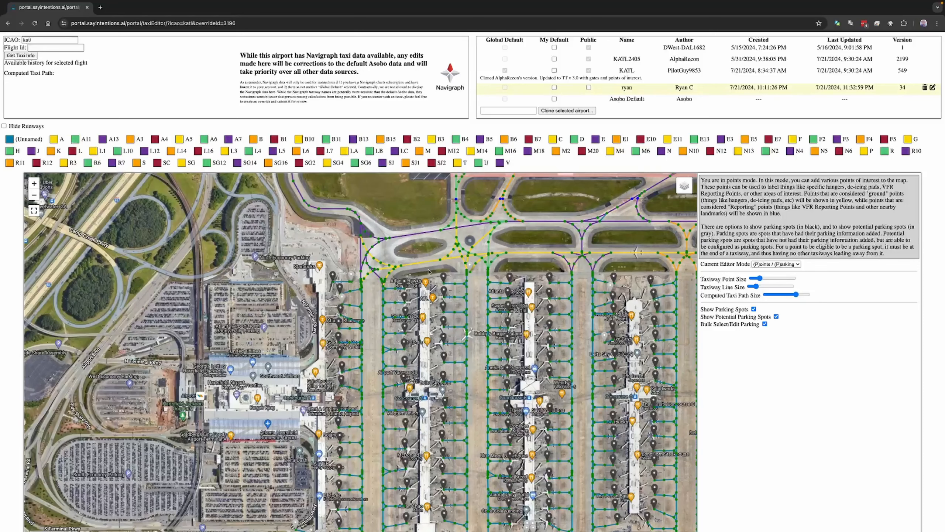
pyautogui.click(443, 277)
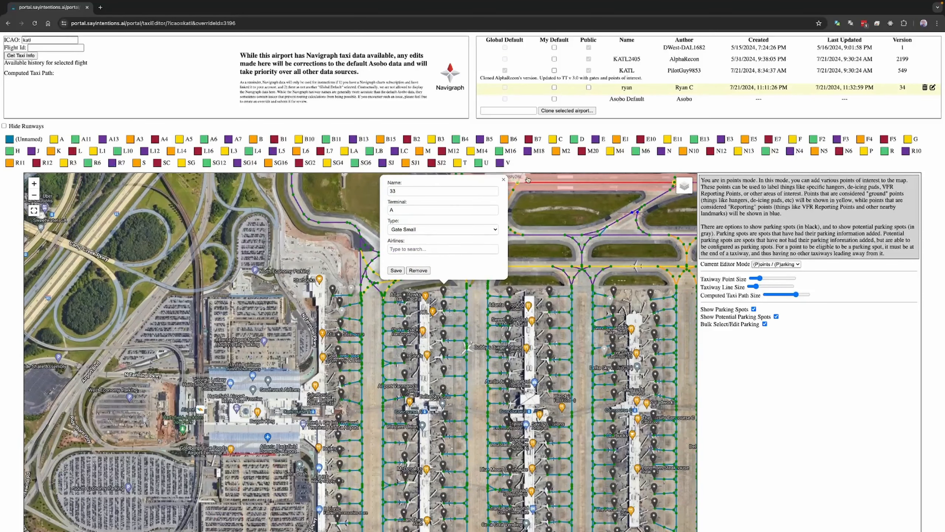
pyautogui.click(503, 180)
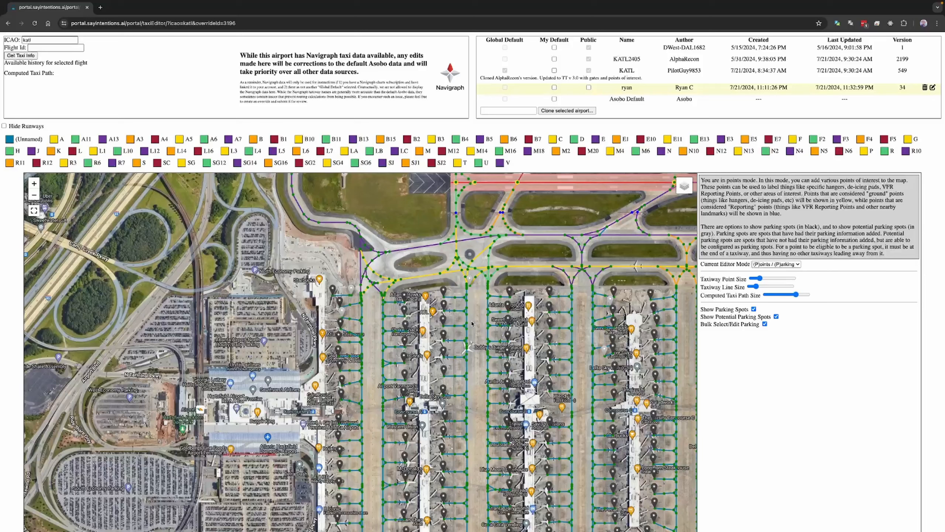
# Retrieve the taxi history for flight ID 655129.
pyautogui.click(48, 48)
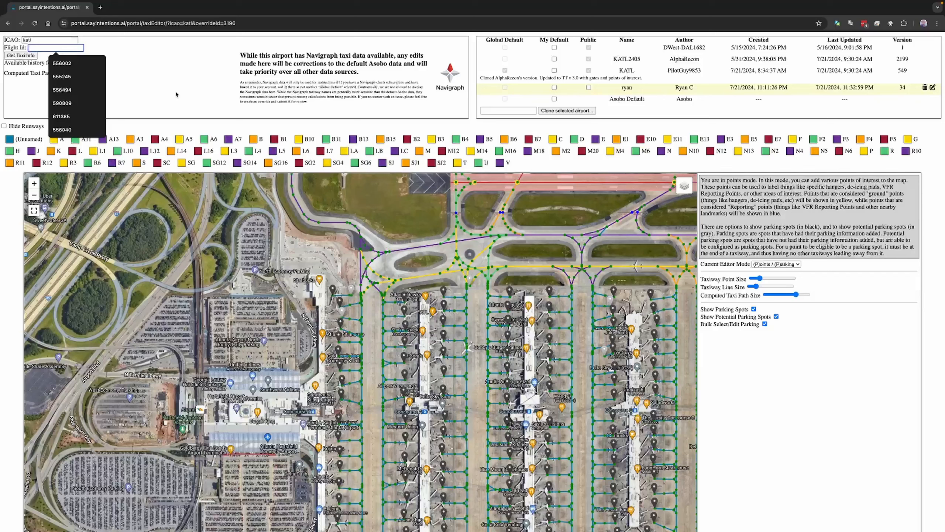
pyautogui.write('555129')
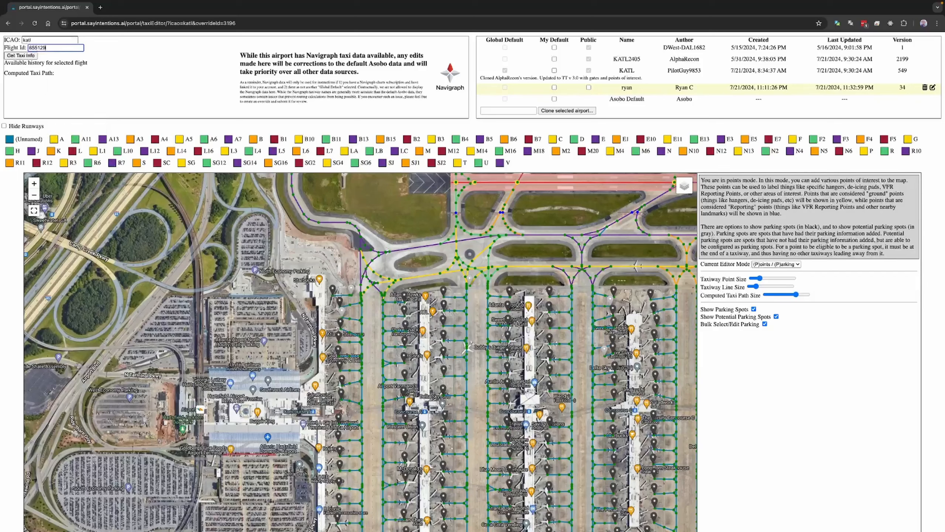
pyautogui.click(28, 56)
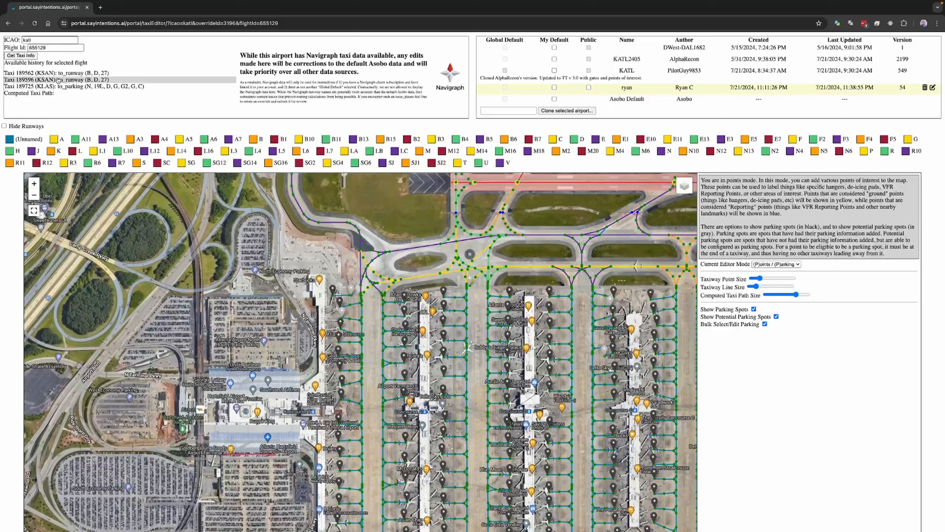
# Open the first KSAN to-runway taxi record, taxi 189562, and examine its computed taxi path.
pyautogui.click(69, 76)
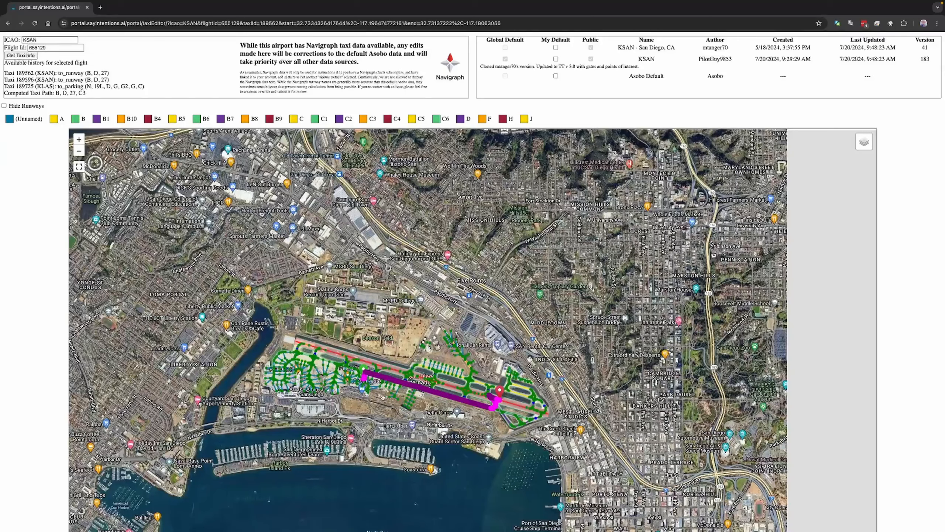
pyautogui.scroll(2, 372, 389)
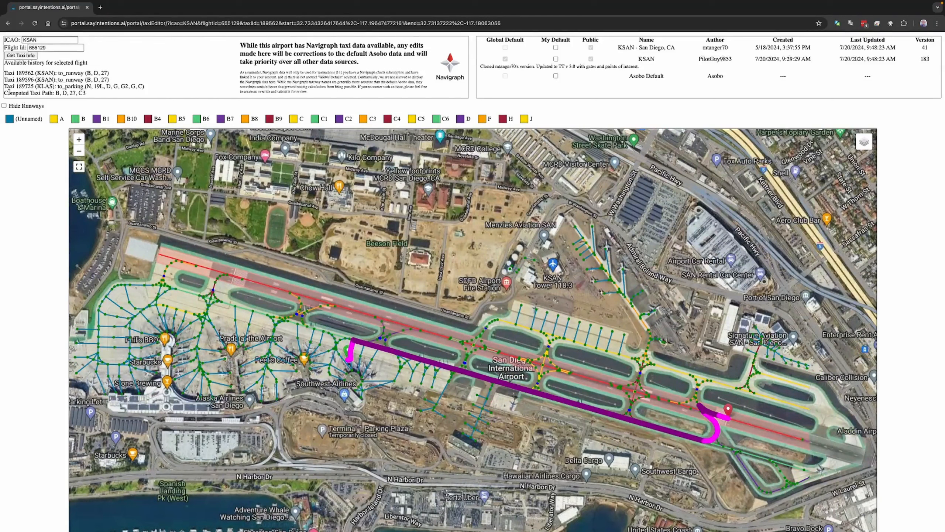
pyautogui.moveTo(9, 92); pyautogui.dragTo(100, 97)
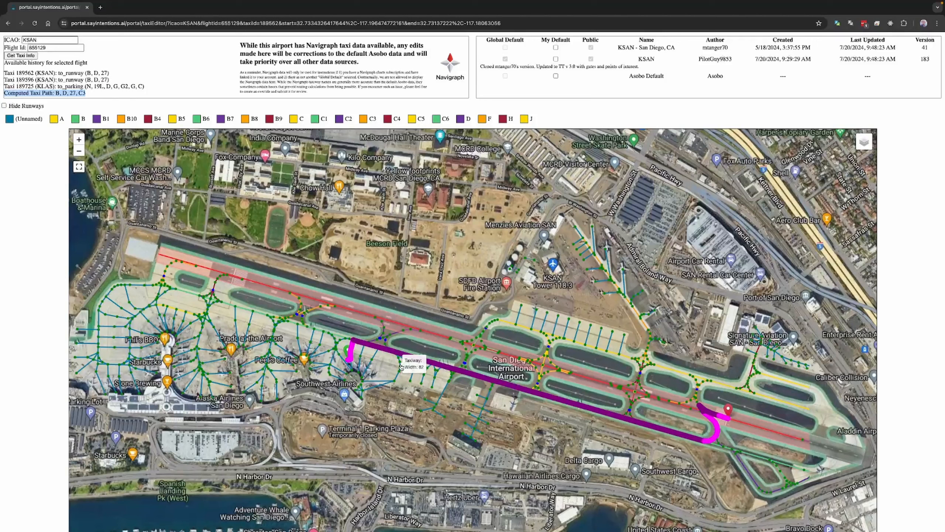
# Select the KSAN version cloned for TT 3.0 and inspect the computed route from the gate to the runway threshold.
pyautogui.click(683, 64)
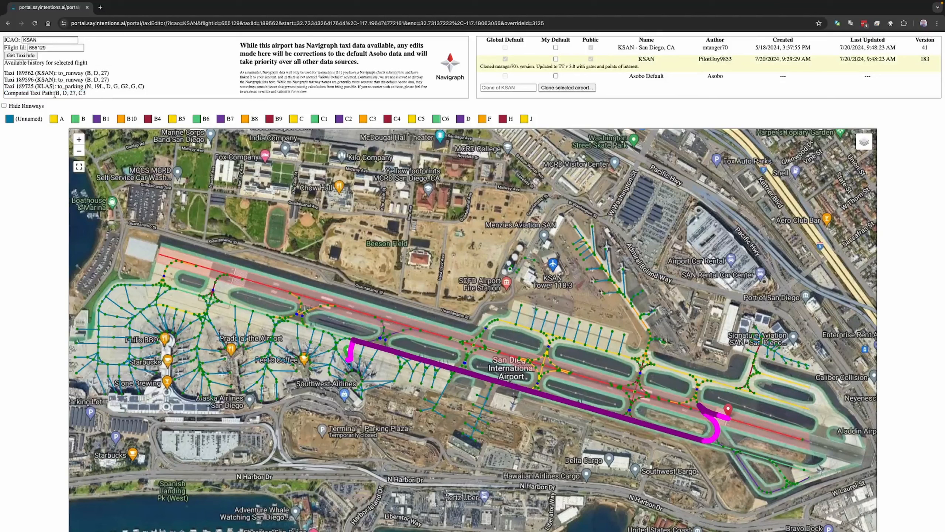
pyautogui.moveTo(56, 93); pyautogui.dragTo(88, 94)
pyautogui.click(89, 94)
pyautogui.moveTo(348, 358)
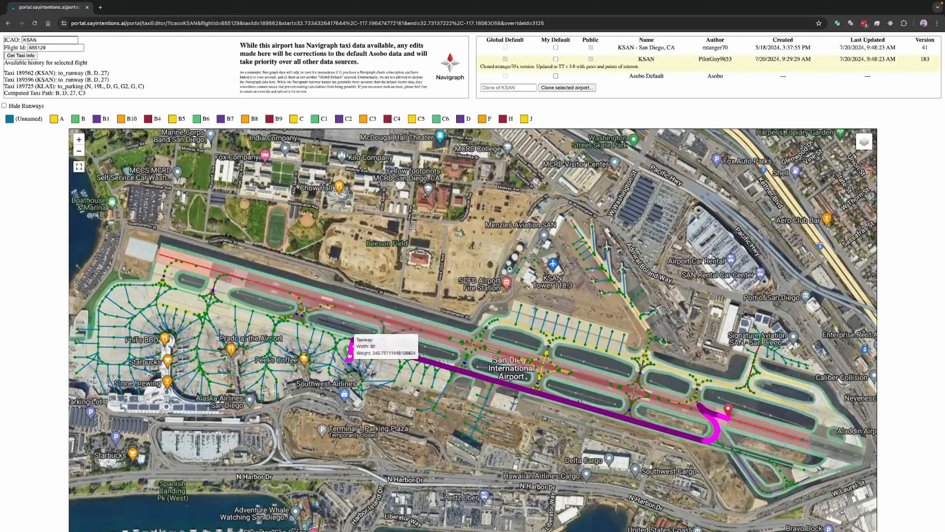
pyautogui.scroll(2, 748, 407)
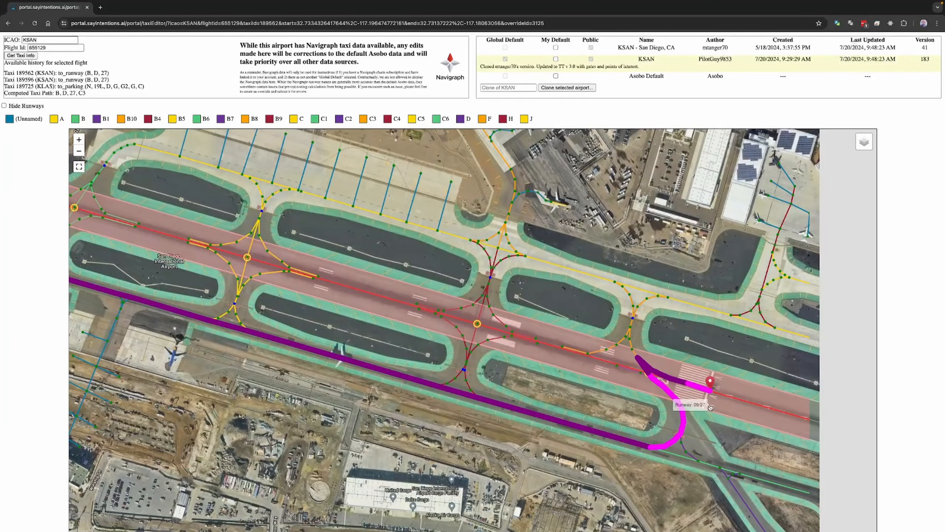
pyautogui.scroll(-2, 717, 424)
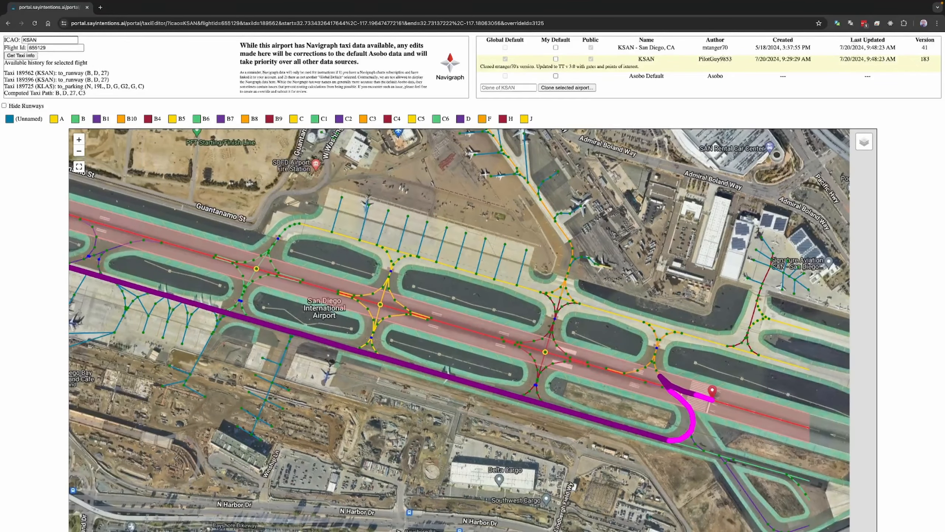
# Open the KLAS to-parking taxi record and follow its computed route from the runway to the parking spot.
pyautogui.click(111, 86)
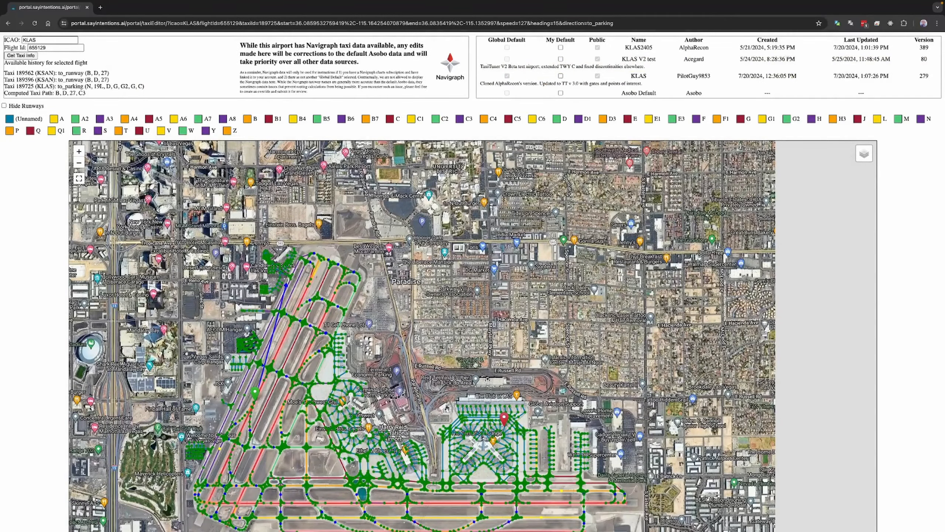
pyautogui.scroll(2, 269, 412)
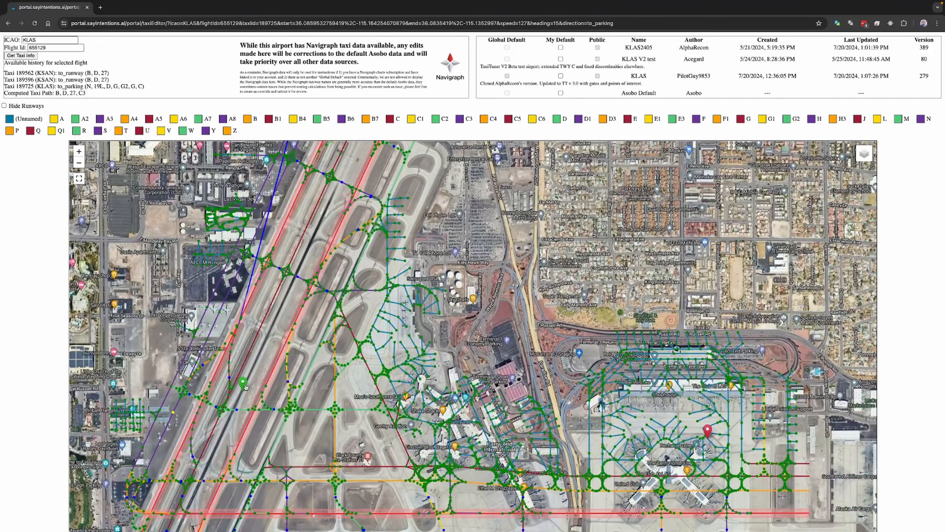
pyautogui.moveTo(304, 392); pyautogui.dragTo(257, 409)
pyautogui.scroll(-1, 275, 331)
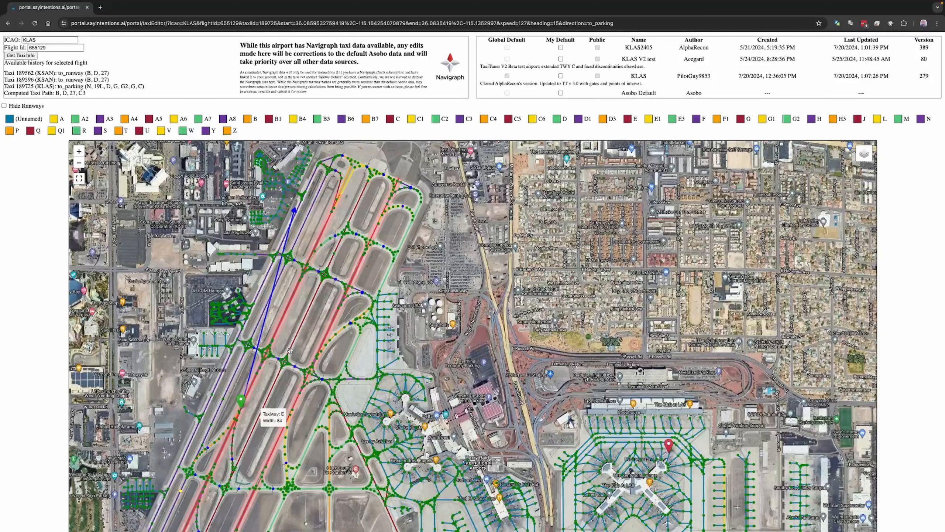
pyautogui.click(84, 88)
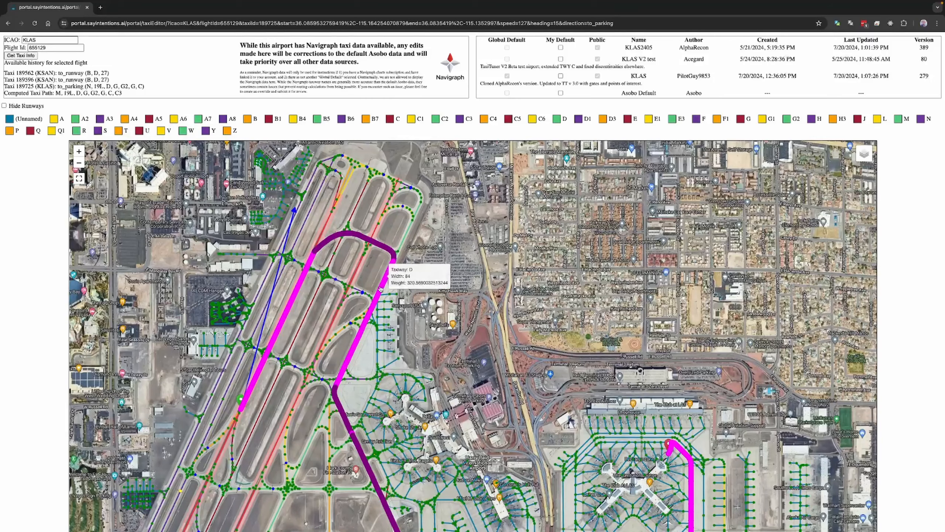
pyautogui.moveTo(387, 412); pyautogui.dragTo(369, 253)
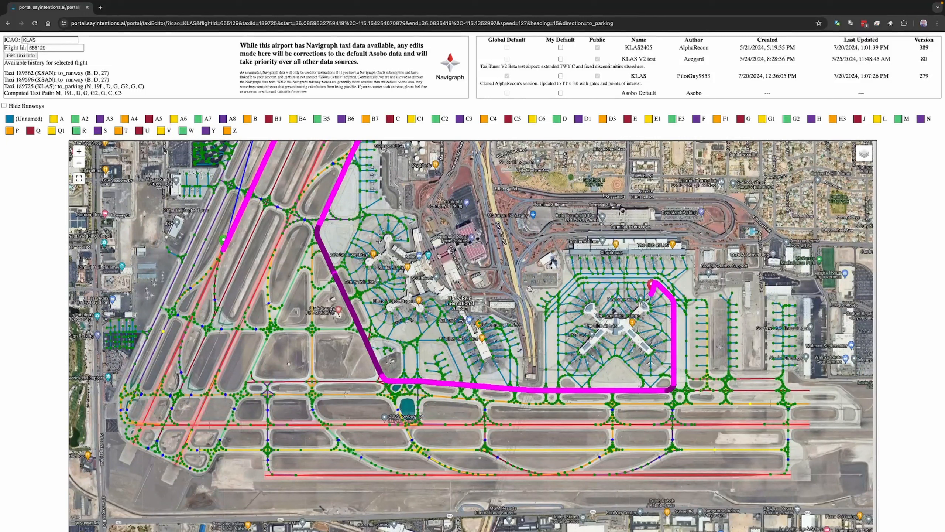
pyautogui.click(46, 48)
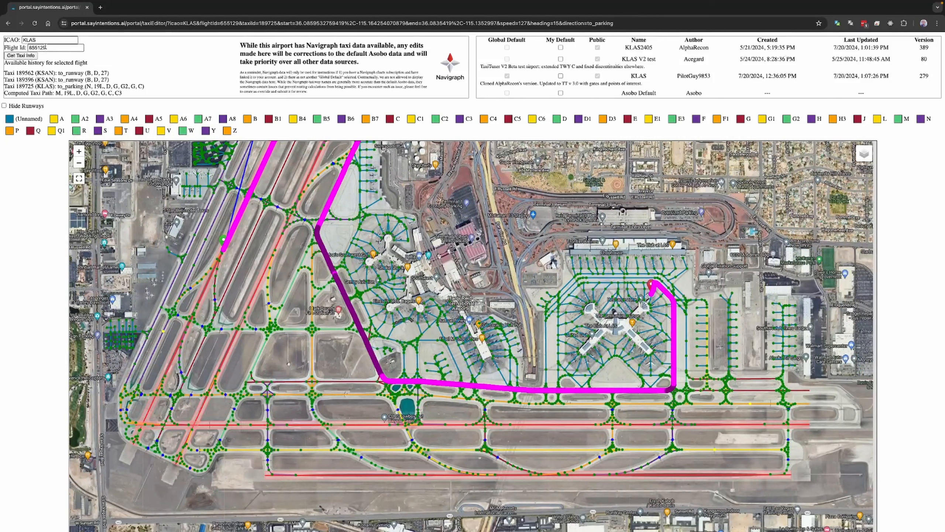
pyautogui.click(53, 47)
pyautogui.doubleClick(43, 48)
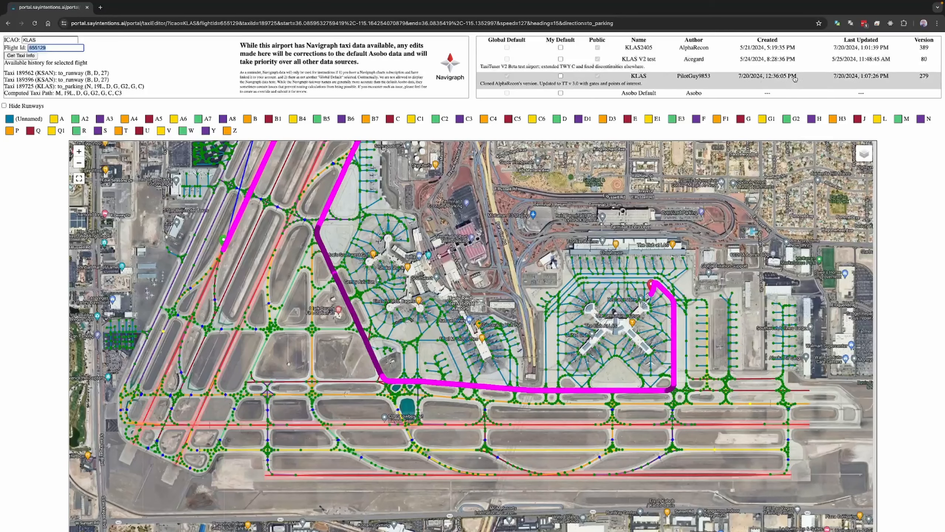
# Select the KLAS version cloned for TT 3.0 and view its taxiway network between the runways and the terminals.
pyautogui.click(663, 77)
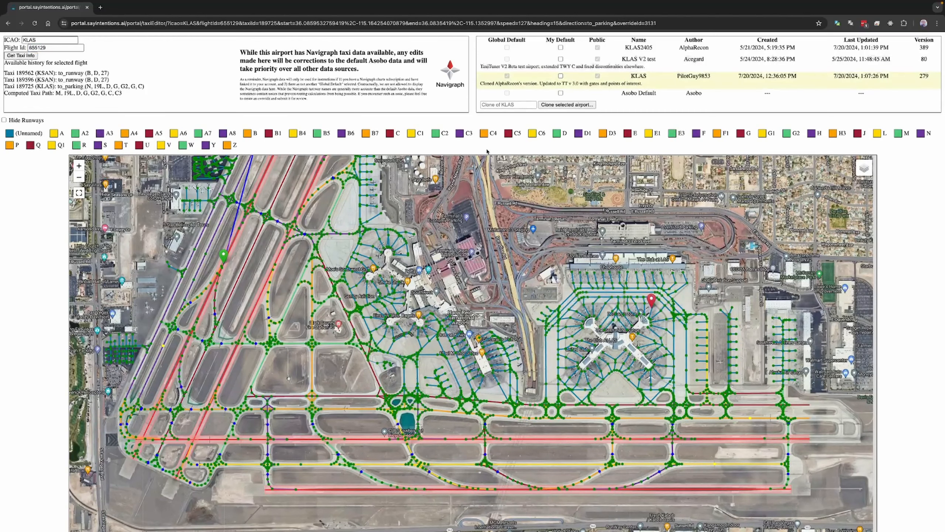
pyautogui.moveTo(418, 204); pyautogui.dragTo(410, 289)
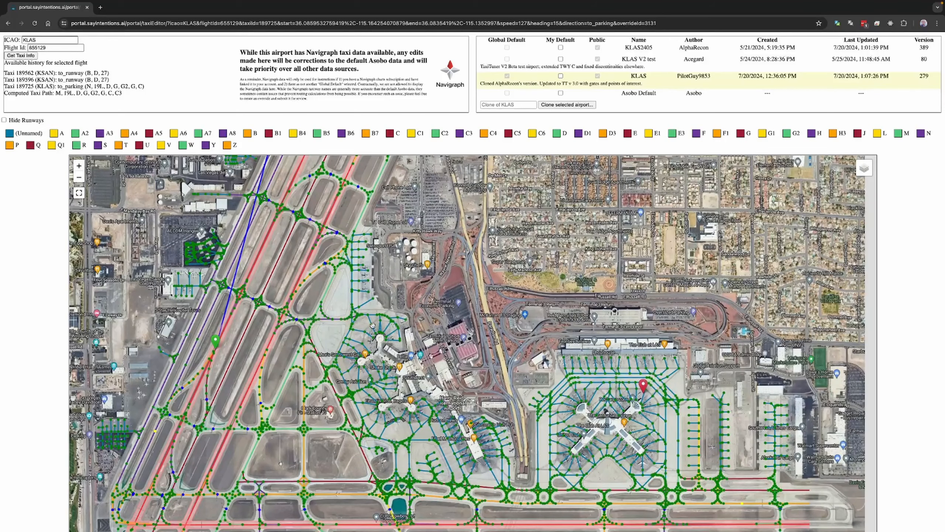
pyautogui.moveTo(443, 208); pyautogui.dragTo(424, 243)
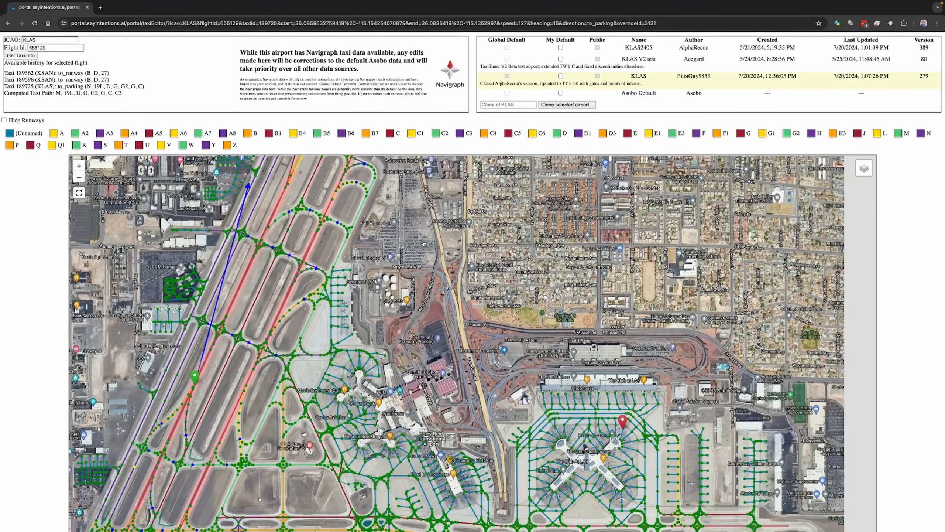